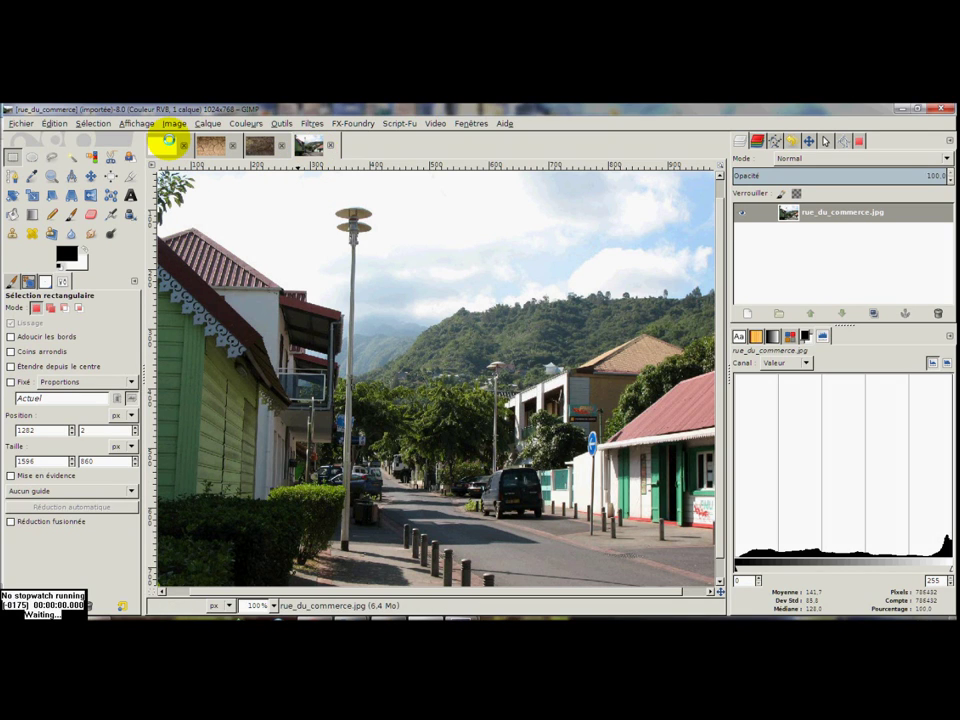
Step: Copy the whole street photo into the blank 1920x1200 image as its own layer
{"action": "left_click", "coordinate": [161, 145]}
{"action": "left_click", "coordinate": [306, 146]}
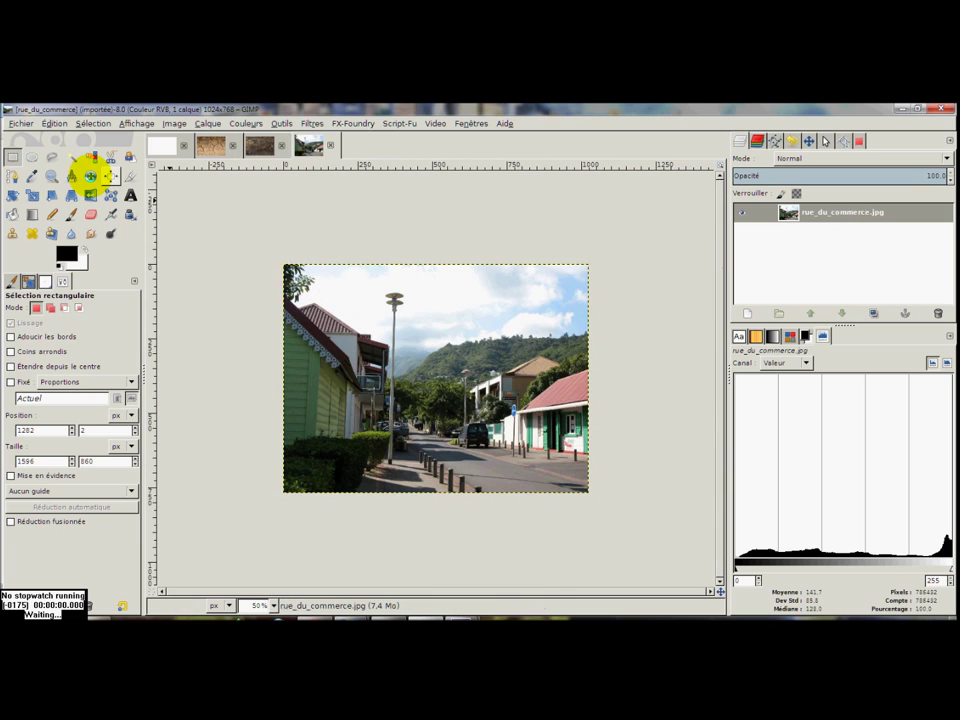
{"action": "left_click_drag", "start_coordinate": [266, 248], "coordinate": [617, 515]}
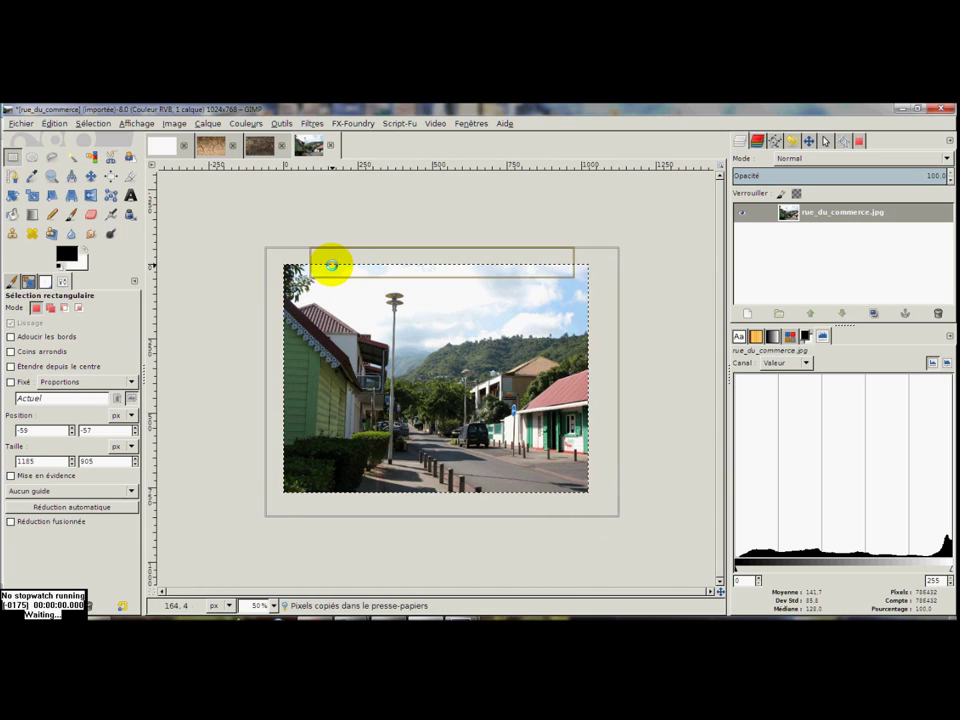
{"action": "left_click", "coordinate": [162, 146]}
{"action": "key", "text": "ctrl+v"}
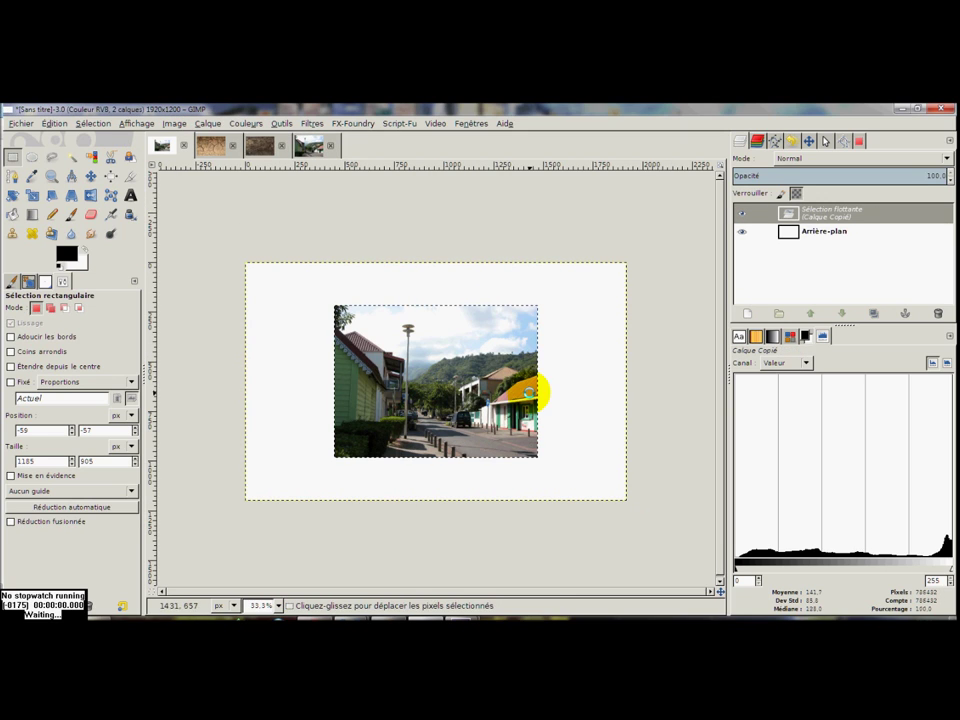
{"action": "left_click", "coordinate": [747, 314]}
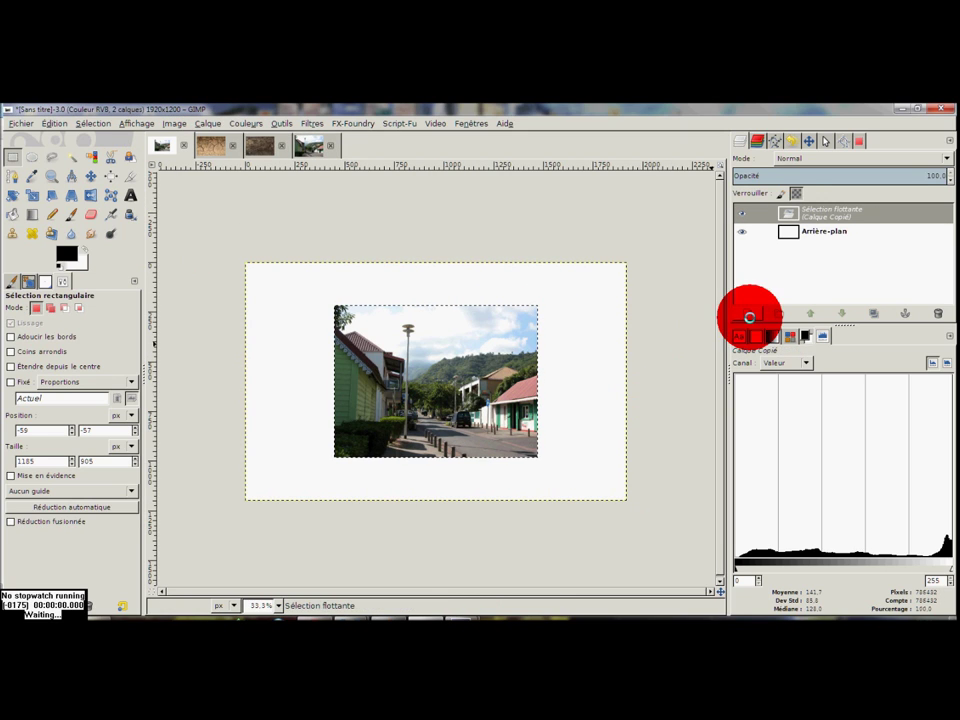
Step: Scale the street photo layer up so it fills the entire canvas
{"action": "left_click", "coordinate": [32, 195]}
{"action": "left_click", "coordinate": [375, 343]}
{"action": "left_click_drag", "start_coordinate": [328, 300], "coordinate": [236, 257]}
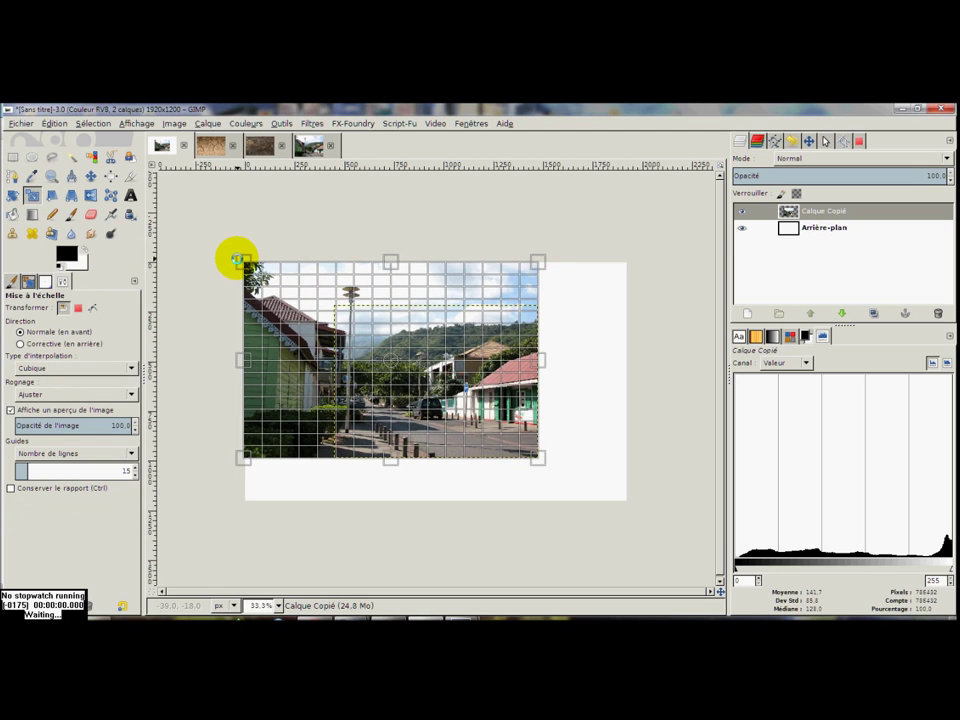
{"action": "left_click", "coordinate": [608, 490]}
{"action": "left_click_drag", "start_coordinate": [608, 490], "coordinate": [627, 508]}
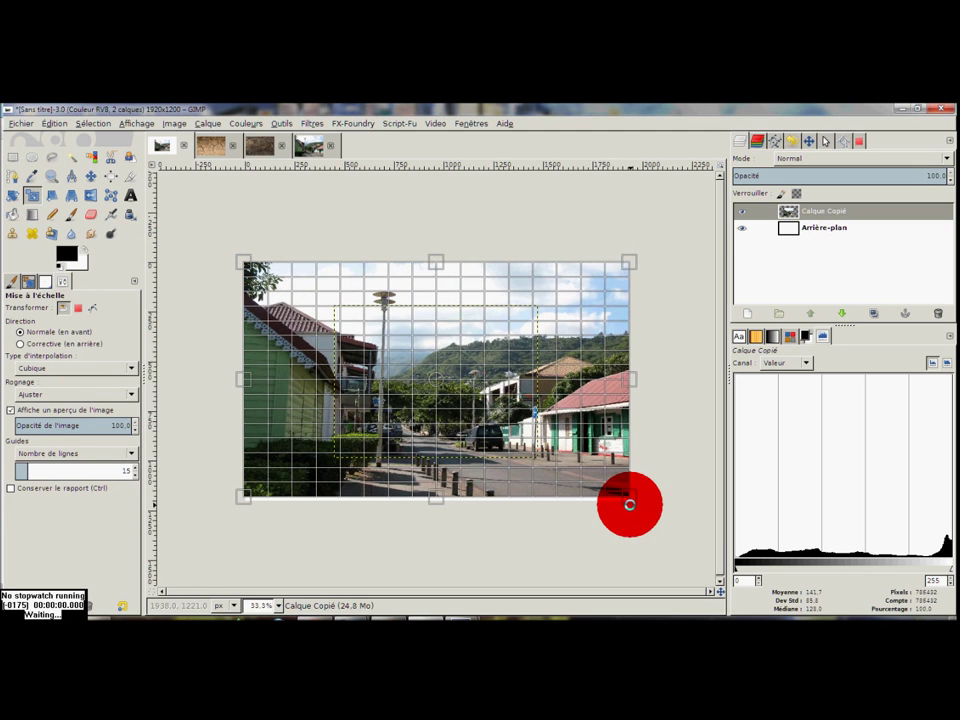
{"action": "key", "text": "Return"}
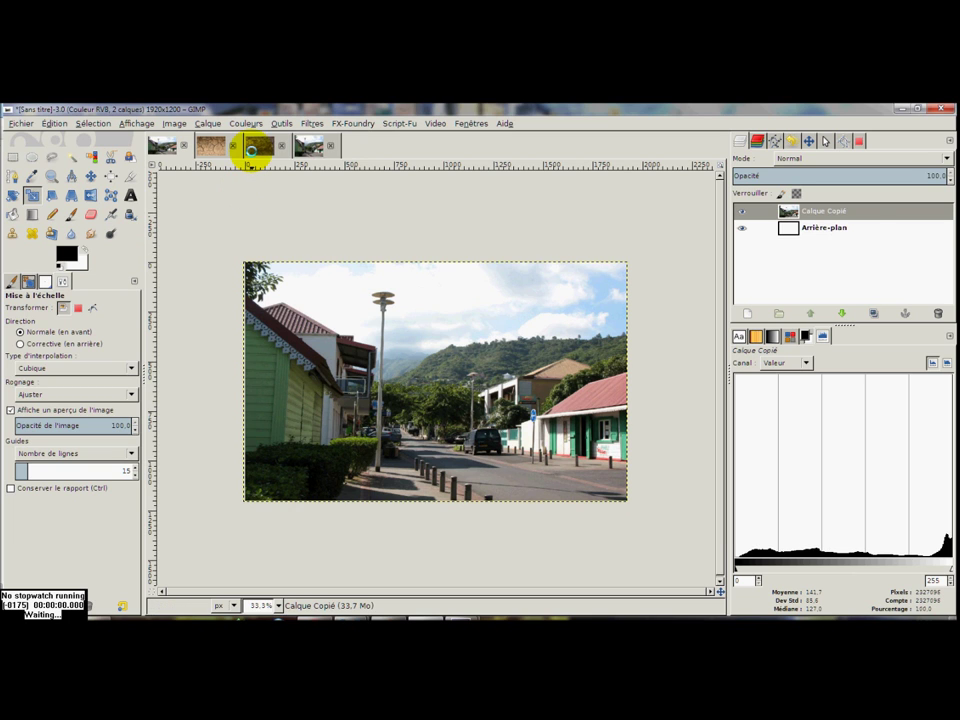
{"action": "left_click", "coordinate": [258, 148]}
Step: Select the whole Earth_texture_02 image and paste it into the street composition
{"action": "key", "text": "minus"}
{"action": "key", "text": "minus"}
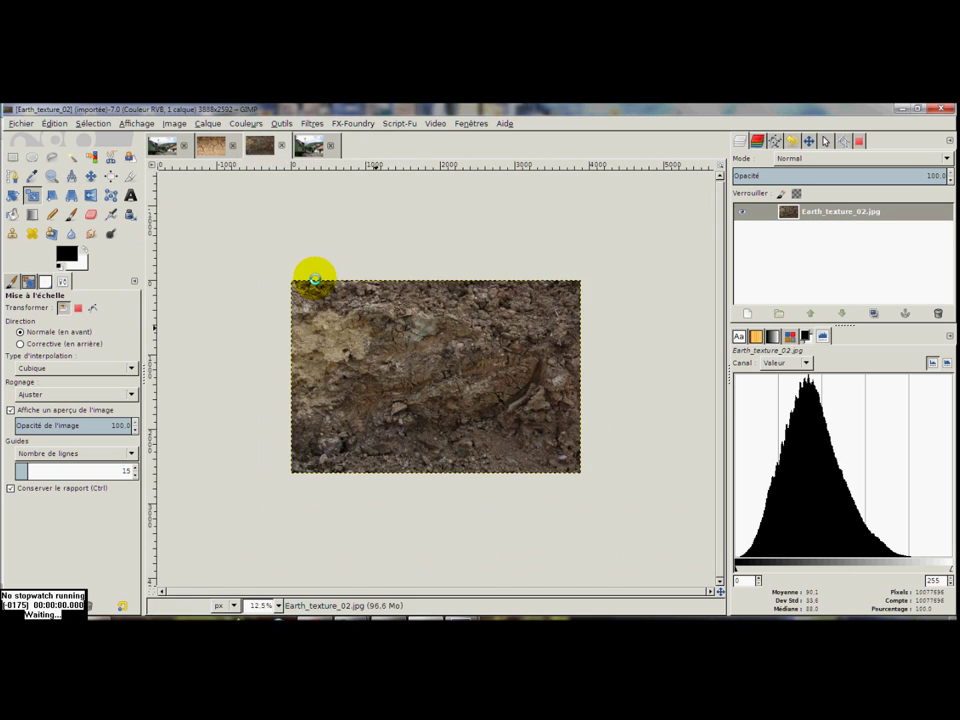
{"action": "left_click", "coordinate": [12, 157]}
{"action": "left_click_drag", "start_coordinate": [261, 260], "coordinate": [595, 479]}
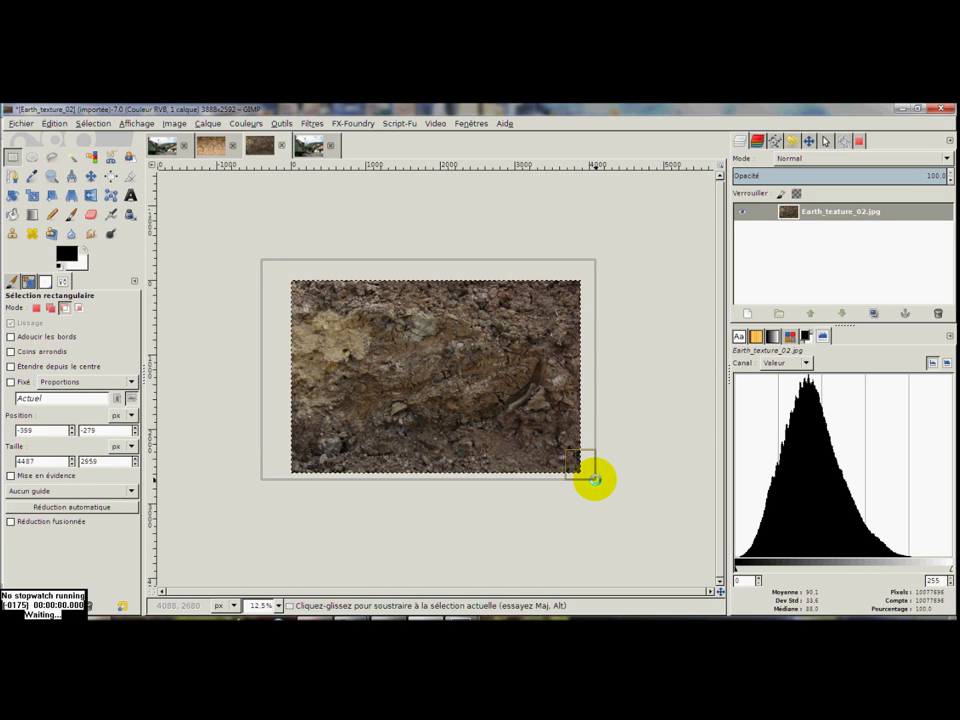
{"action": "left_click", "coordinate": [163, 147]}
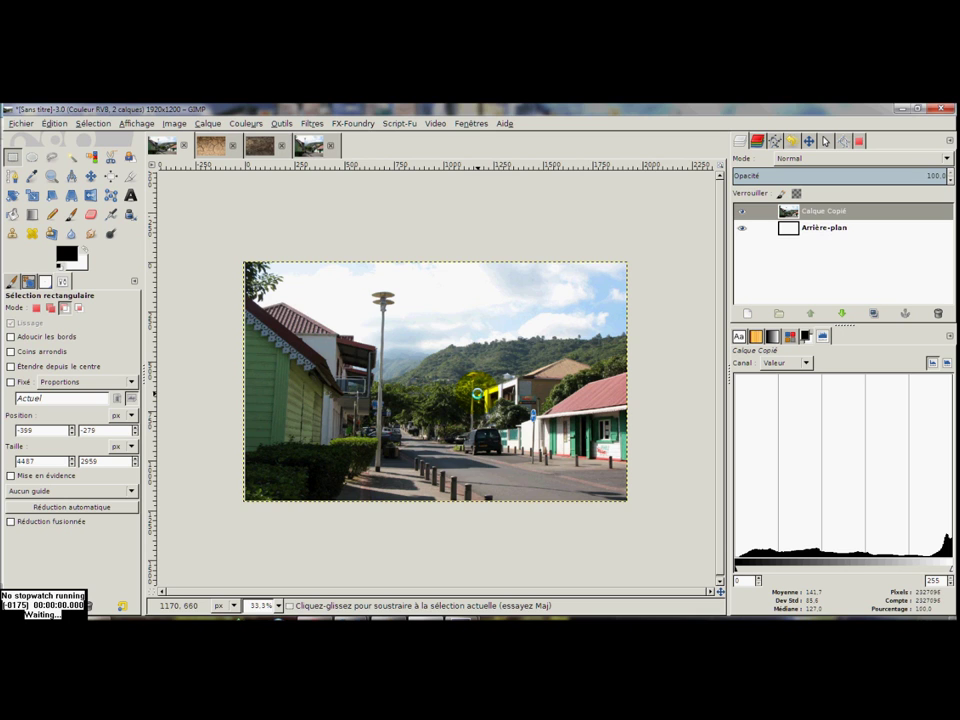
{"action": "key", "text": "ctrl+v"}
{"action": "left_click_drag", "start_coordinate": [422, 349], "coordinate": [390, 321]}
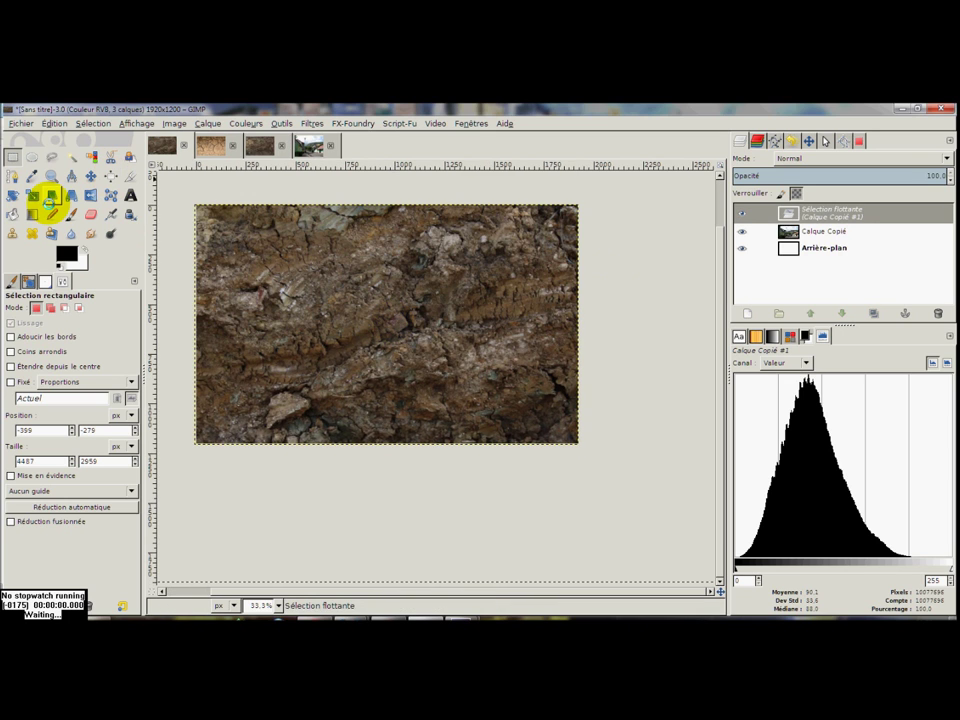
Step: Shrink the pasted earth texture to a small patch and make it a new layer
{"action": "left_click", "coordinate": [34, 195]}
{"action": "left_click", "coordinate": [407, 332]}
{"action": "key", "text": "minus"}
{"action": "key", "text": "minus"}
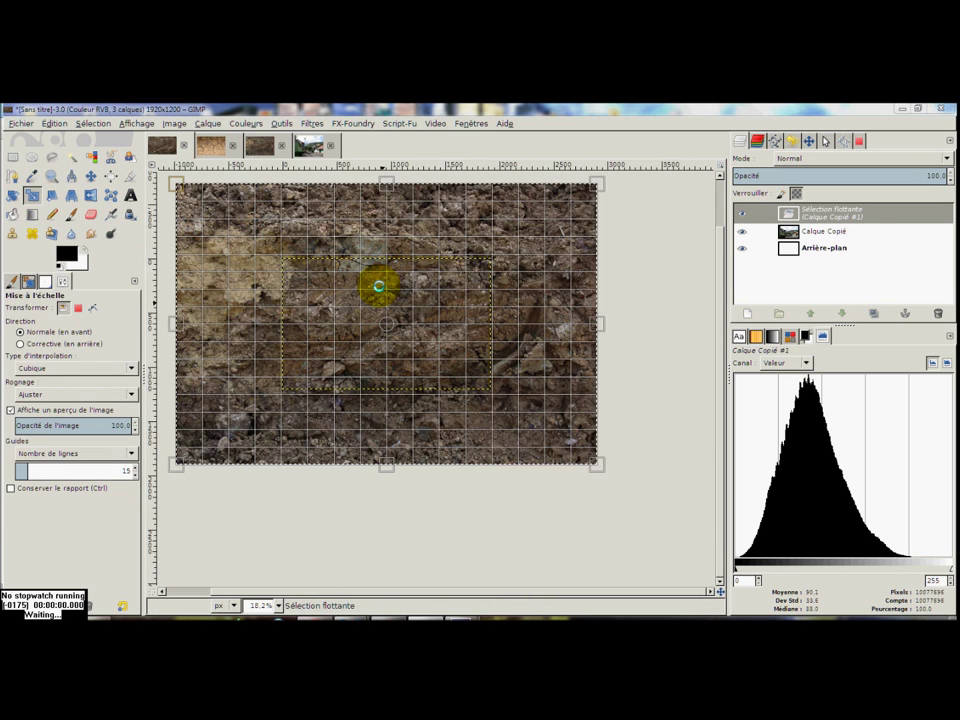
{"action": "key", "text": "minus"}
{"action": "left_click_drag", "start_coordinate": [241, 227], "coordinate": [456, 372]}
{"action": "key", "text": "Return"}
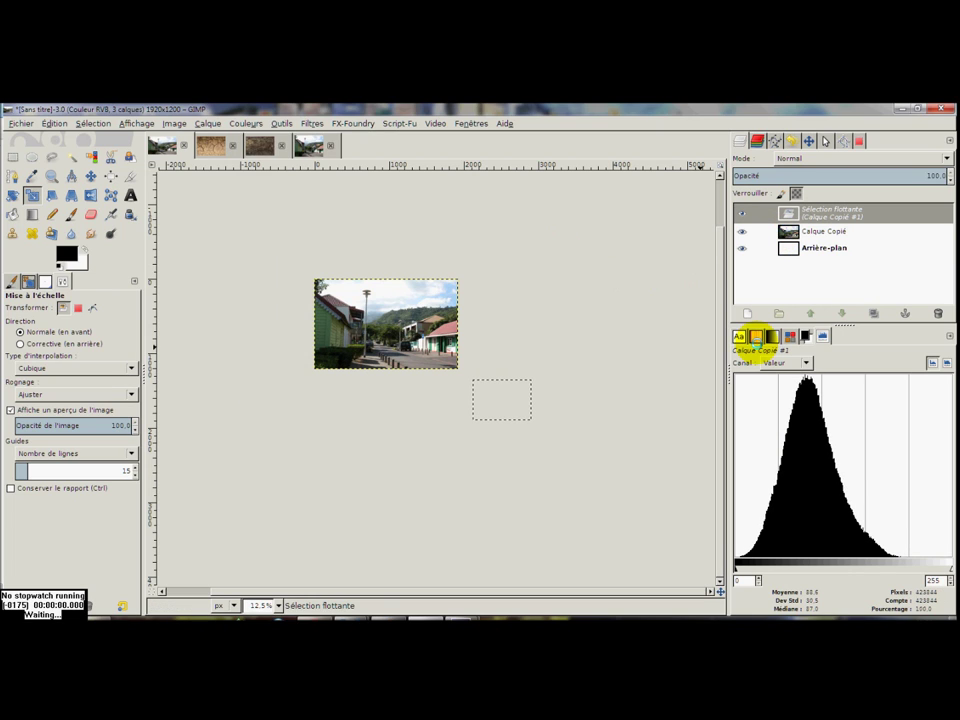
{"action": "left_click", "coordinate": [747, 313]}
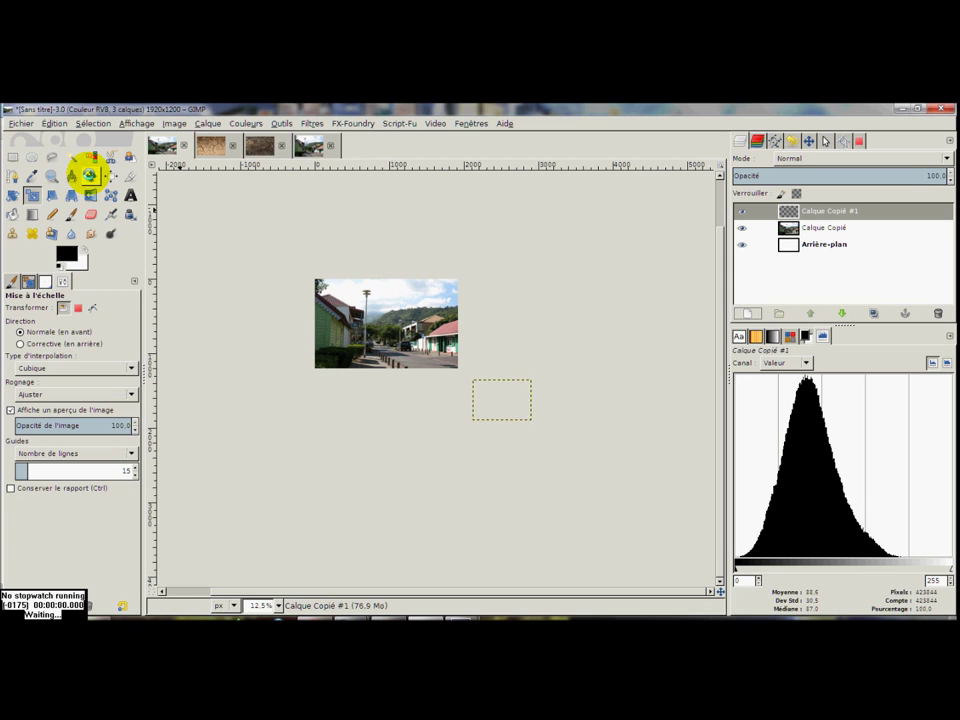
Step: Move the earth patch onto the road and shrink it to fit there
{"action": "left_click", "coordinate": [89, 175]}
{"action": "left_click_drag", "start_coordinate": [506, 396], "coordinate": [441, 362]}
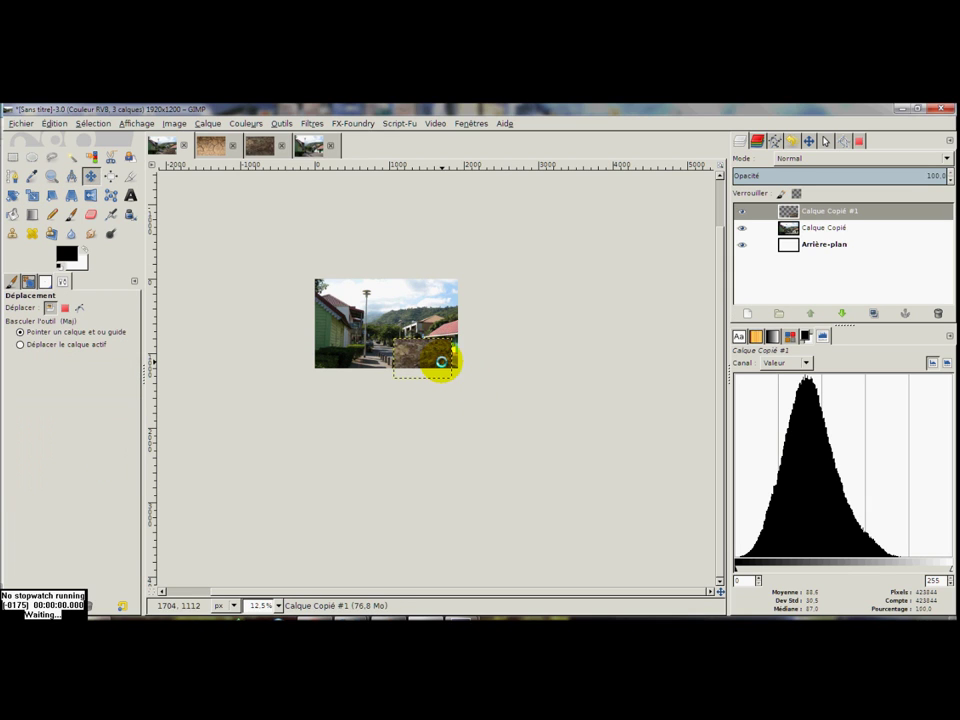
{"action": "scroll", "coordinate": [441, 362], "scroll_direction": "up", "scroll_amount": 2}
{"action": "scroll", "coordinate": [431, 360], "scroll_direction": "up", "scroll_amount": 1}
{"action": "scroll", "coordinate": [452, 364], "scroll_direction": "up", "scroll_amount": 1}
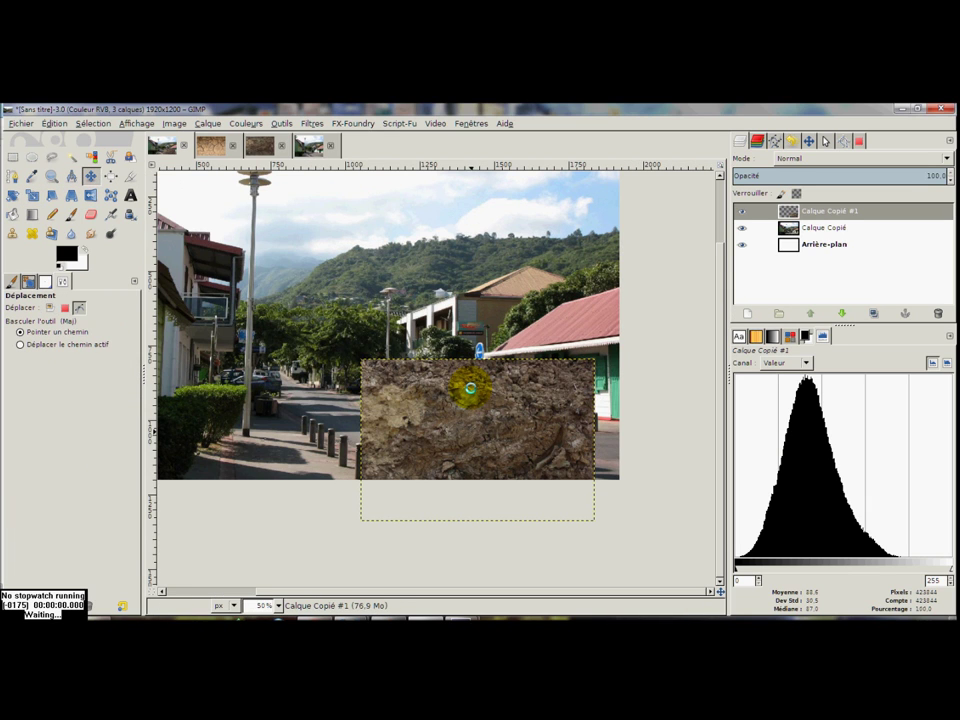
{"action": "left_click", "coordinate": [32, 195]}
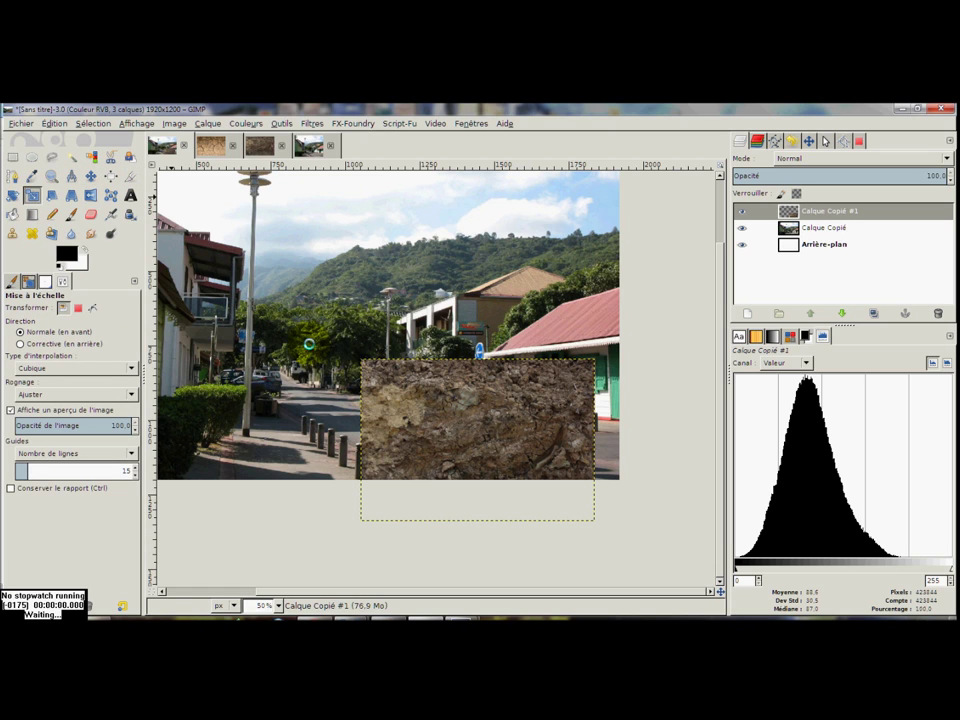
{"action": "left_click_drag", "start_coordinate": [539, 403], "coordinate": [494, 430]}
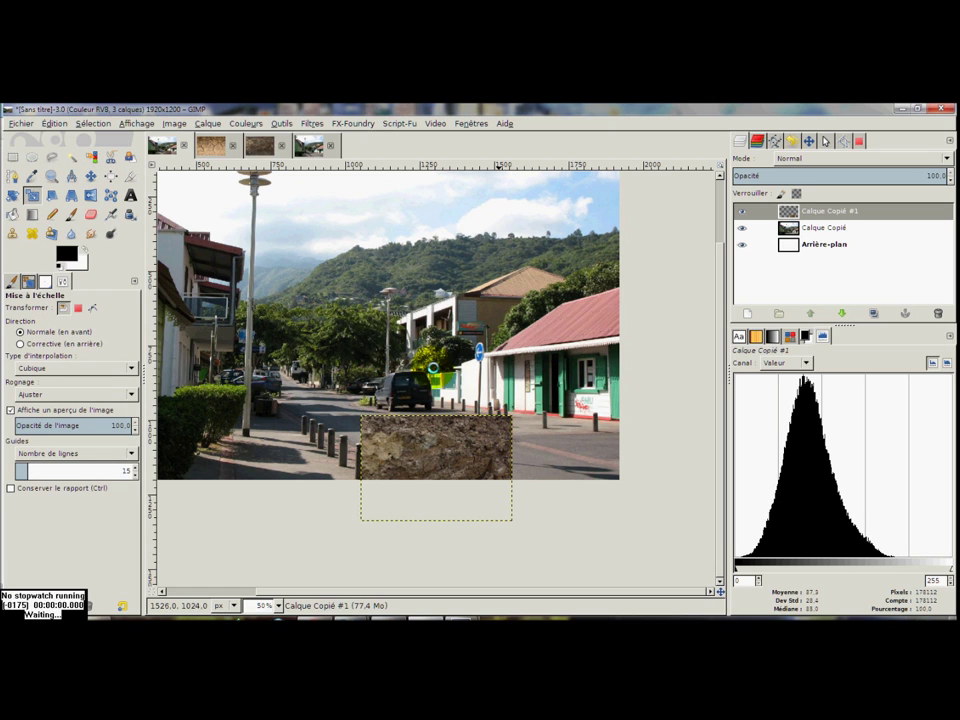
{"action": "left_click", "coordinate": [89, 175]}
{"action": "mouse_move", "coordinate": [426, 432]}
{"action": "left_mouse_down"}
{"action": "mouse_move", "coordinate": [472, 381]}
{"action": "mouse_move", "coordinate": [430, 414]}
{"action": "left_mouse_up"}
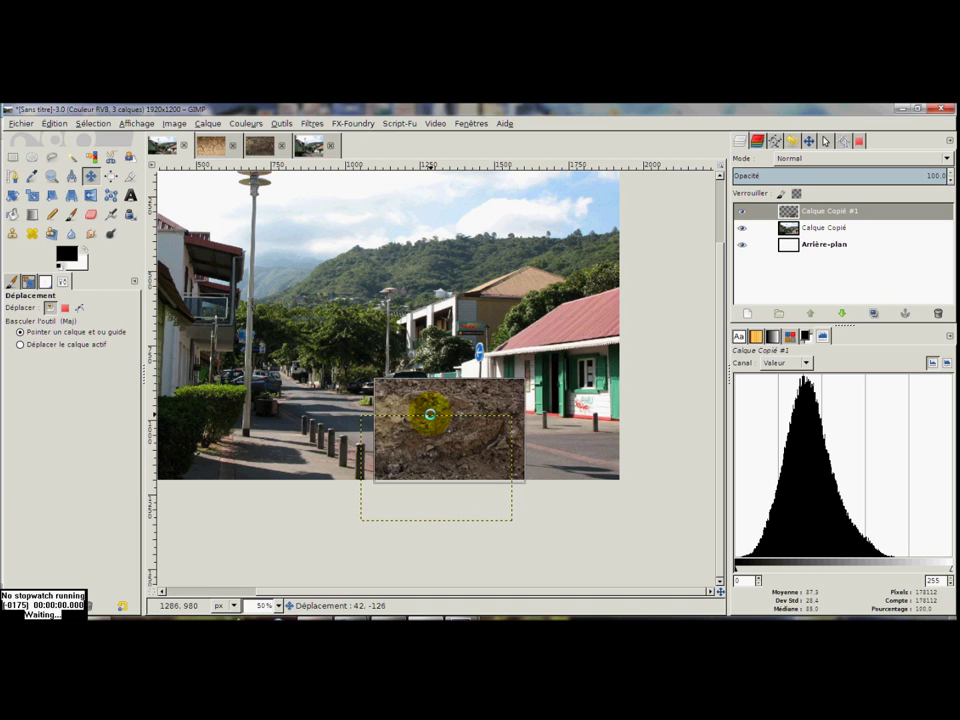
Step: Lower the earth patch layer beneath the street photo layer, then bring up the cracked-soil image
{"action": "left_click", "coordinate": [823, 227]}
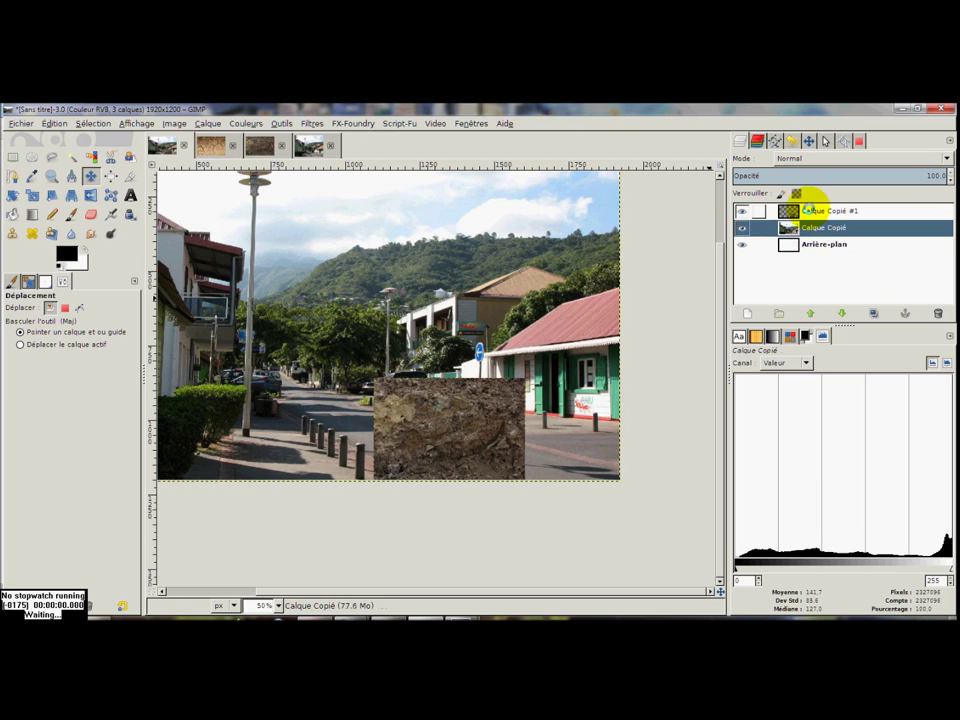
{"action": "left_click", "coordinate": [812, 210]}
{"action": "left_click", "coordinate": [841, 313]}
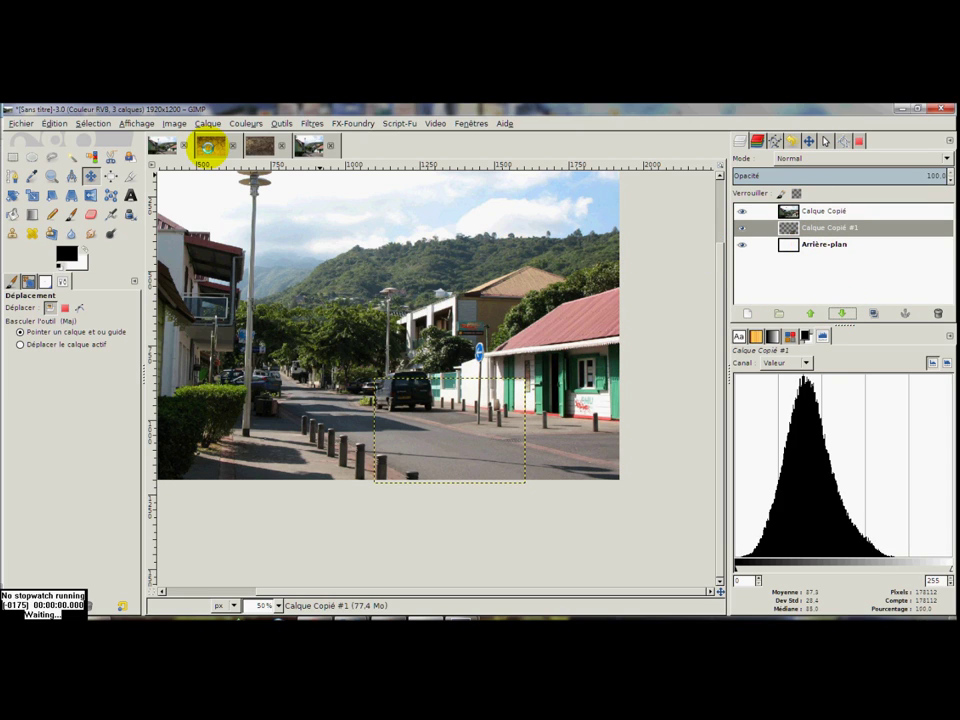
{"action": "left_click", "coordinate": [210, 145]}
{"action": "left_click", "coordinate": [13, 157]}
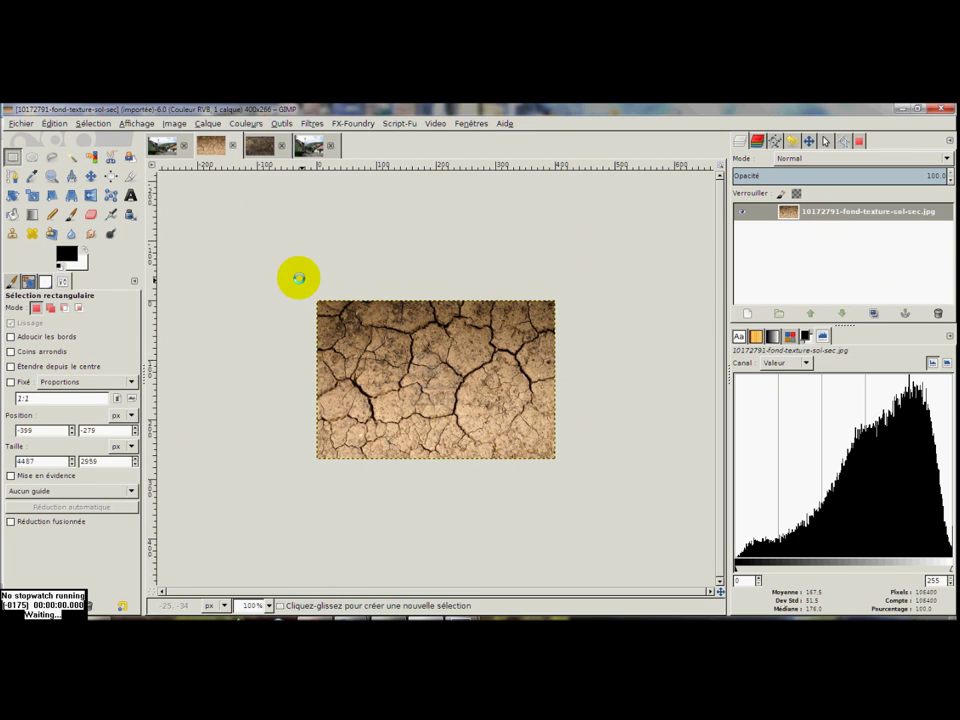
Step: Copy the cracked-soil image into the street composition as new layer Calque Copié #2
{"action": "left_click_drag", "start_coordinate": [282, 264], "coordinate": [574, 489]}
{"action": "key", "text": "ctrl+c"}
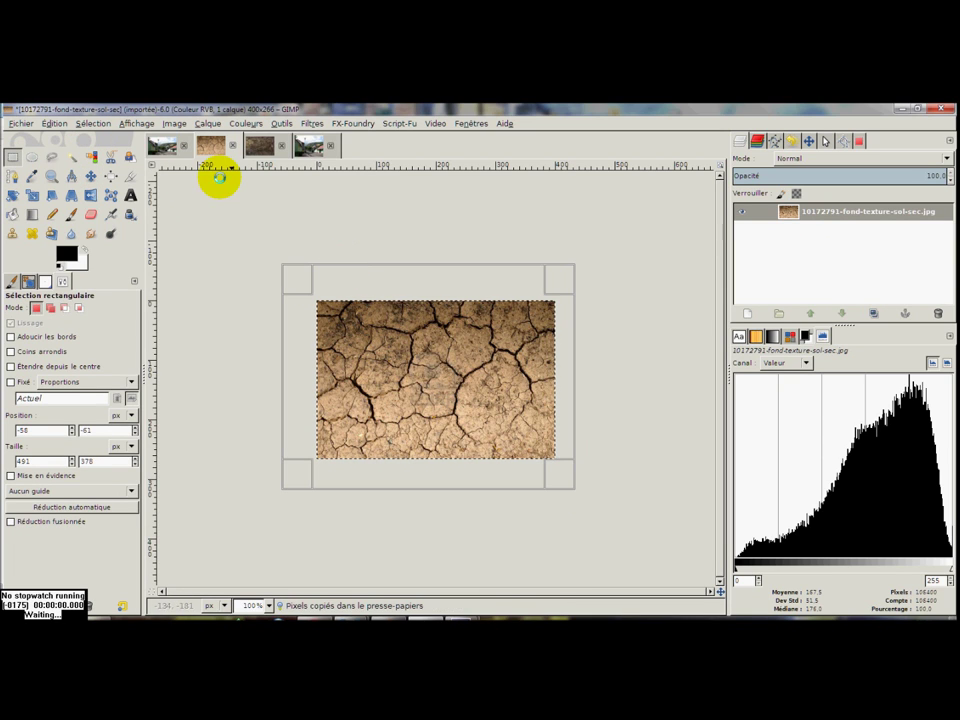
{"action": "left_click", "coordinate": [162, 146]}
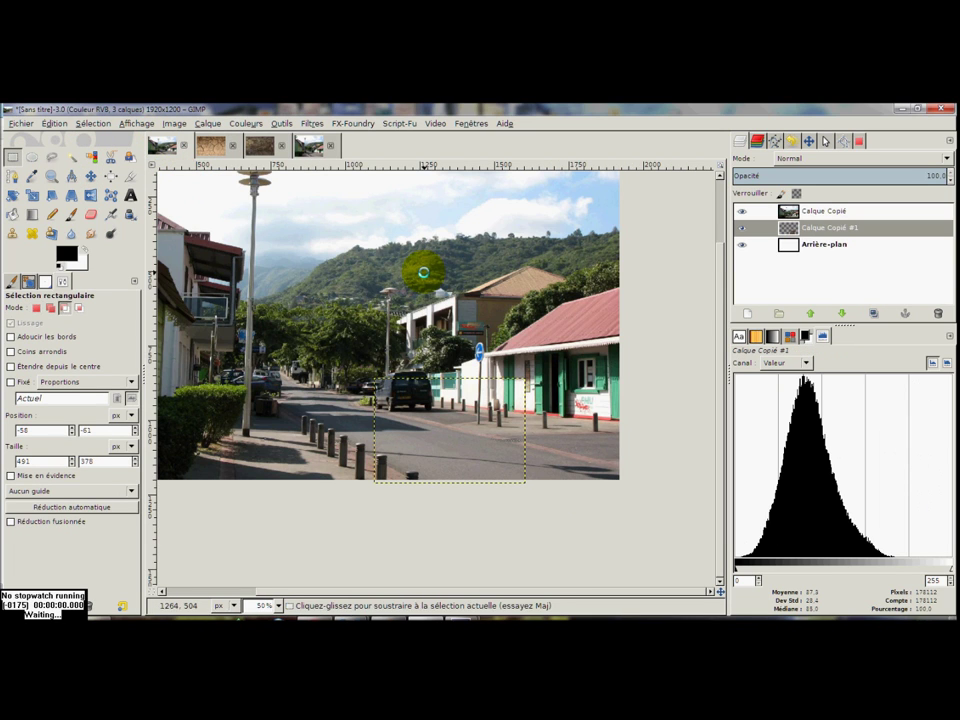
{"action": "key", "text": "ctrl+v"}
{"action": "left_click", "coordinate": [747, 313]}
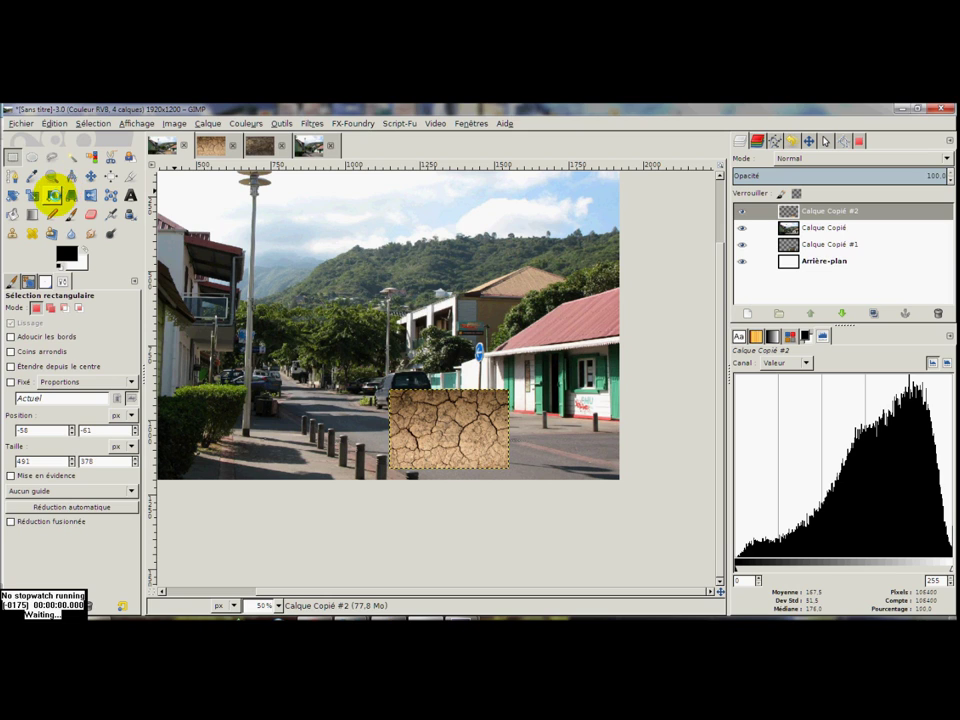
{"action": "left_click", "coordinate": [67, 195]}
Step: Pull the cracked texture's top-left, top-right and lower-left corners into road perspective and apply
{"action": "left_click", "coordinate": [439, 418]}
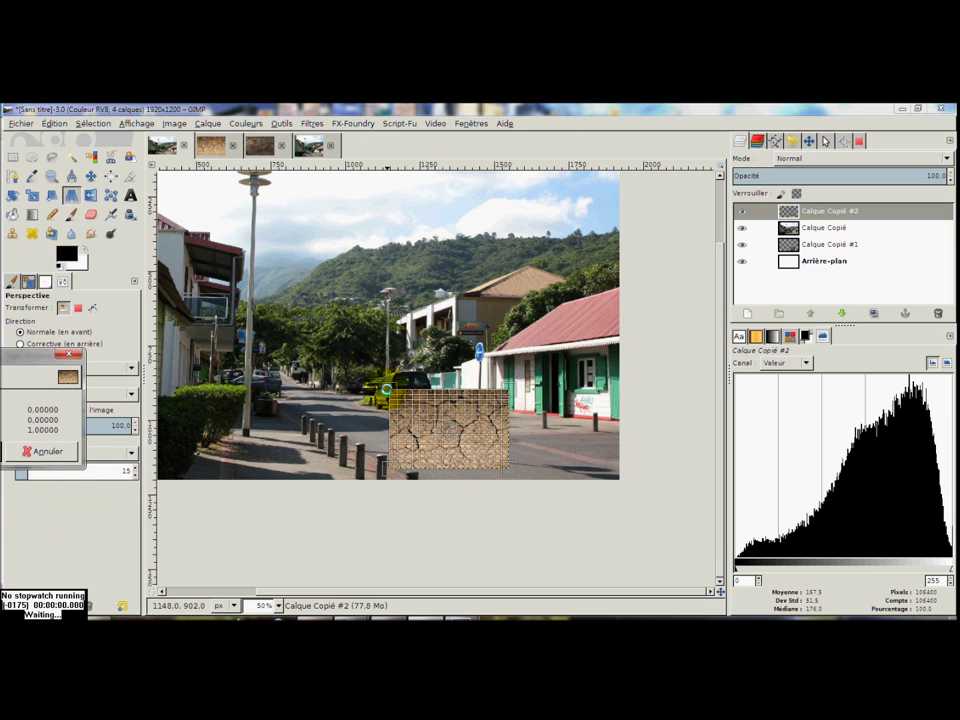
{"action": "left_click_drag", "start_coordinate": [386, 391], "coordinate": [376, 412]}
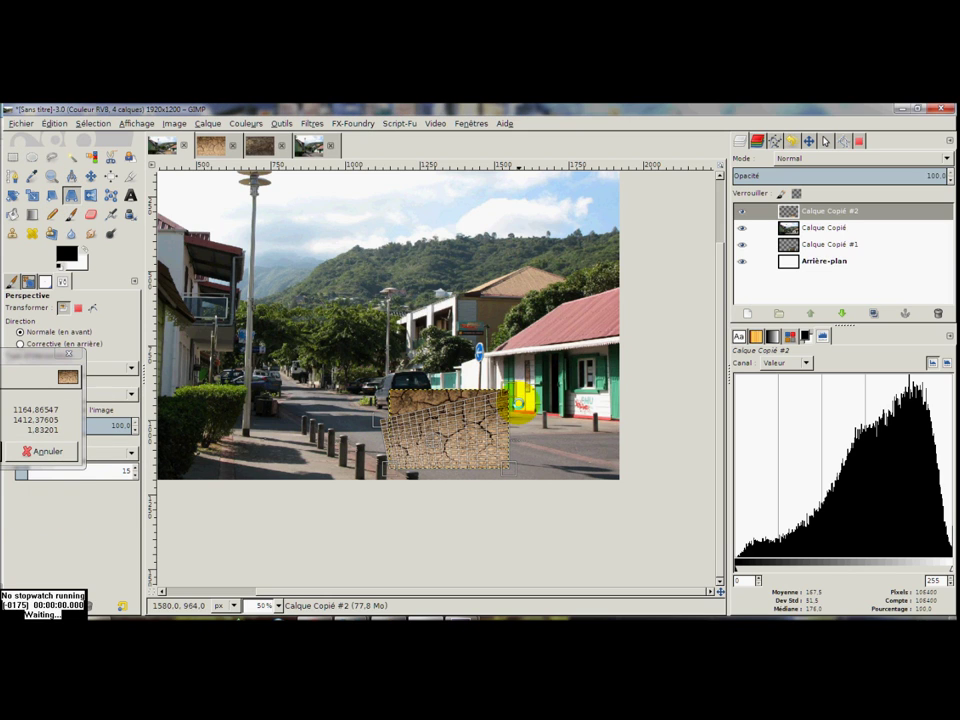
{"action": "mouse_move", "coordinate": [497, 395]}
{"action": "left_mouse_down"}
{"action": "mouse_move", "coordinate": [478, 445]}
{"action": "mouse_move", "coordinate": [534, 451]}
{"action": "left_mouse_up"}
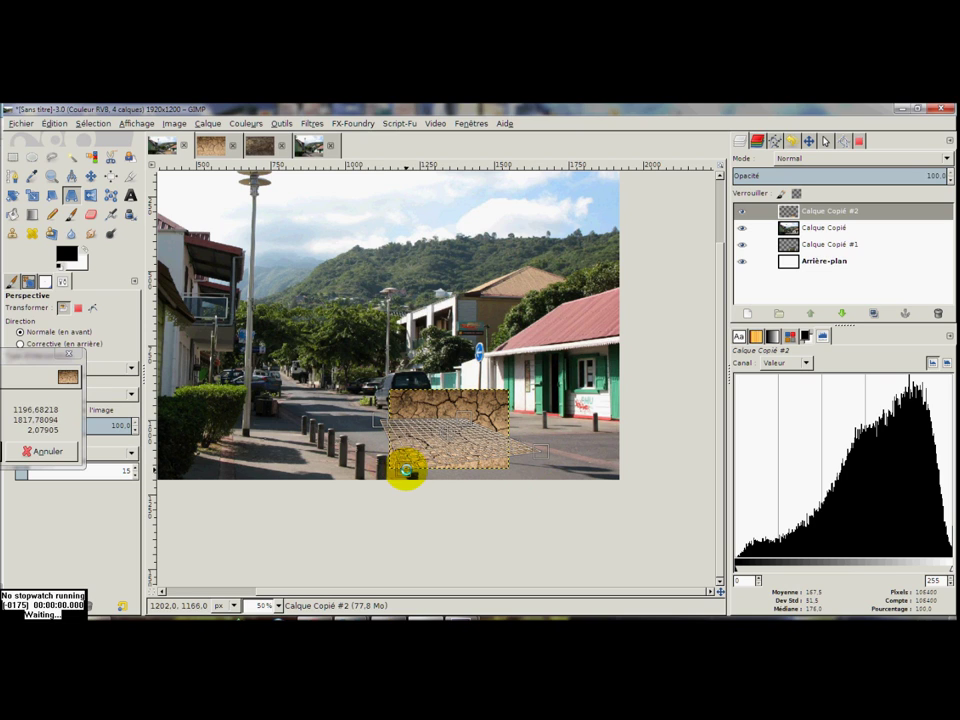
{"action": "left_click_drag", "start_coordinate": [414, 465], "coordinate": [432, 461]}
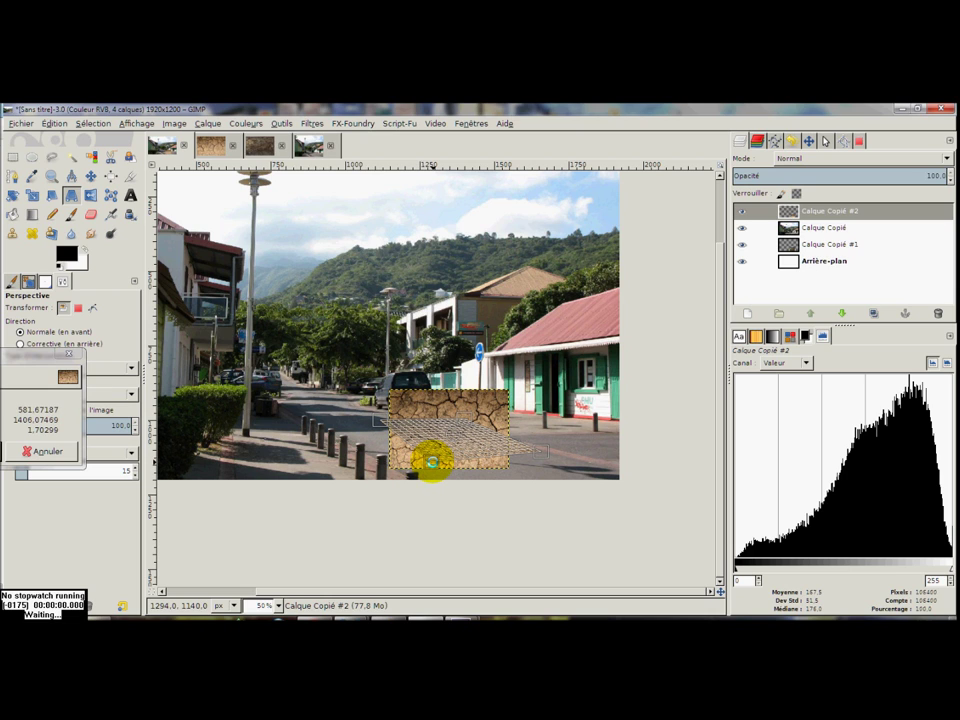
{"action": "key", "text": "Return"}
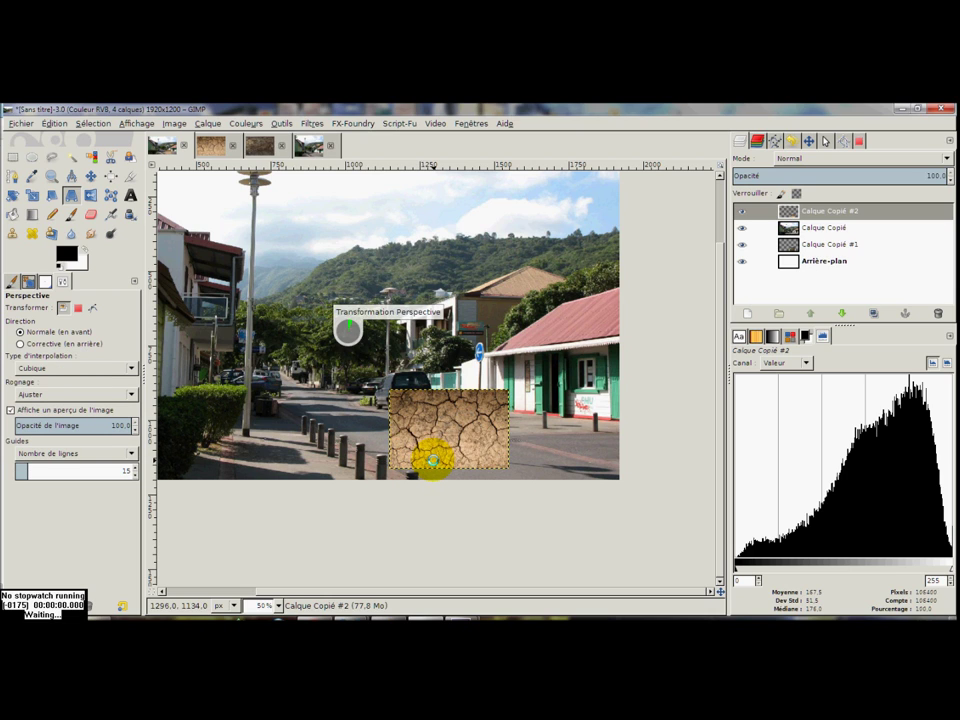
{"action": "scroll", "coordinate": [448, 452], "scroll_direction": "up", "scroll_amount": 3}
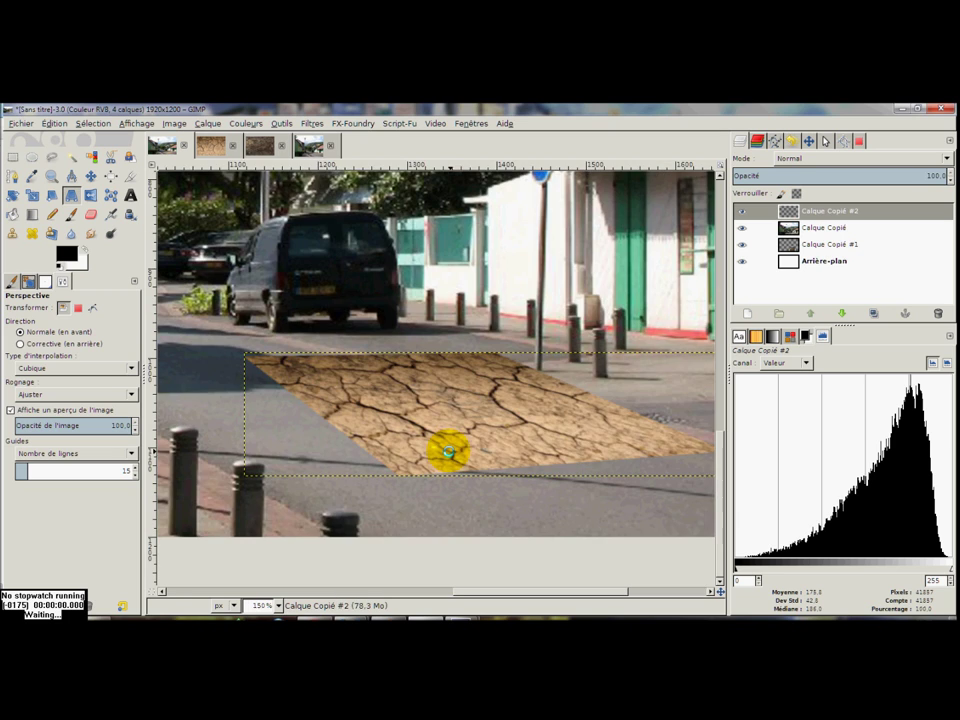
Step: Narrow the texture's far top edge in perspective and apply the warp
{"action": "left_click", "coordinate": [465, 380]}
{"action": "scroll", "coordinate": [495, 365], "scroll_direction": "down", "scroll_amount": 2}
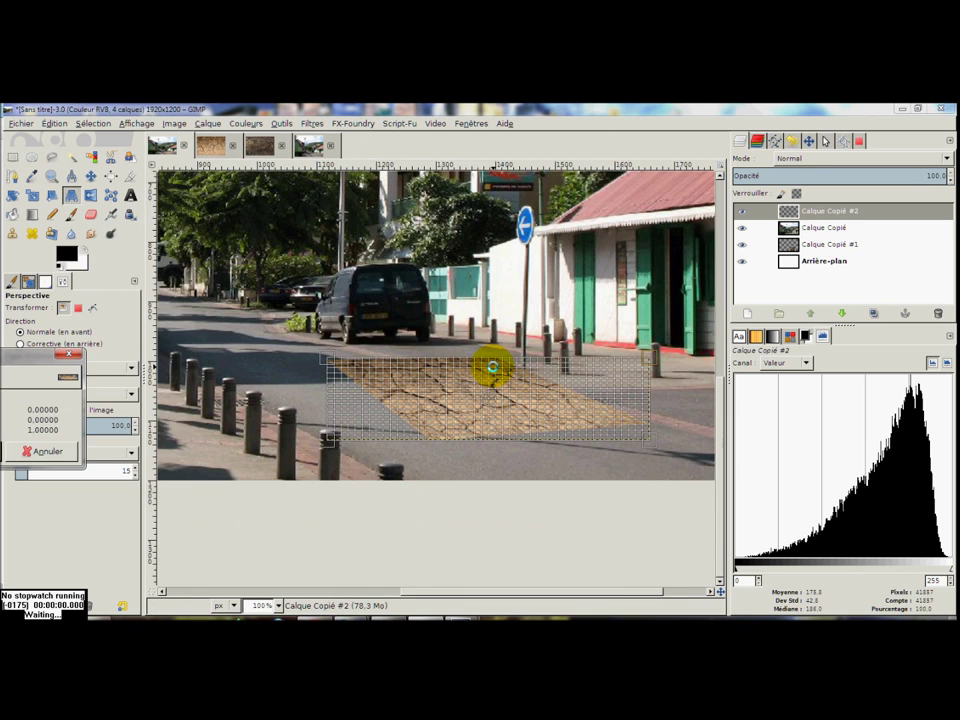
{"action": "left_click_drag", "start_coordinate": [453, 385], "coordinate": [430, 400]}
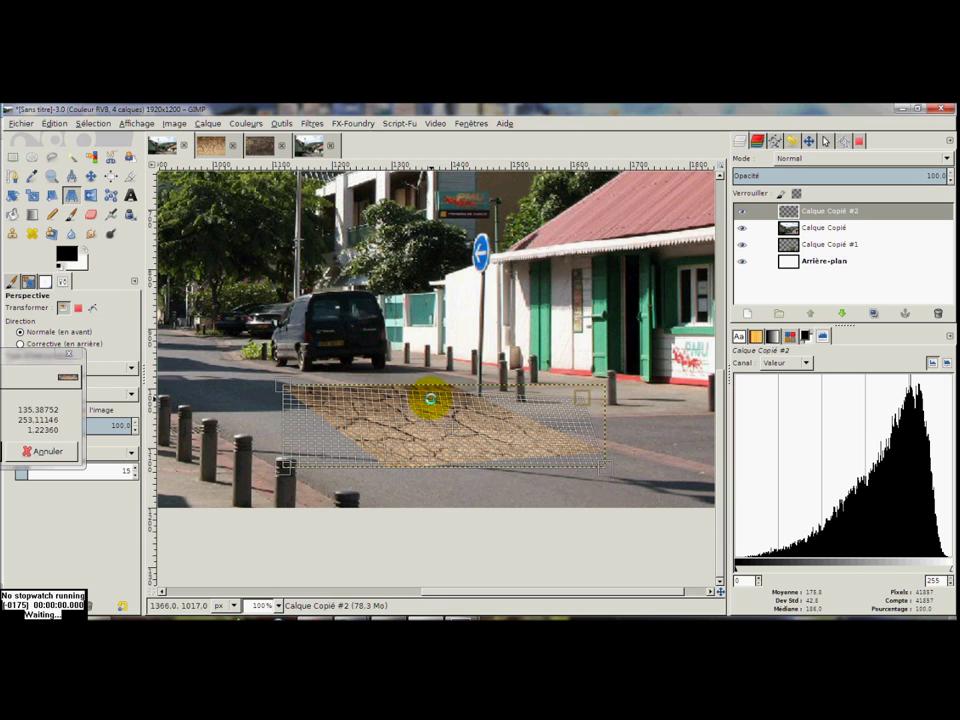
{"action": "left_click_drag", "start_coordinate": [582, 394], "coordinate": [514, 393]}
{"action": "key", "text": "Return"}
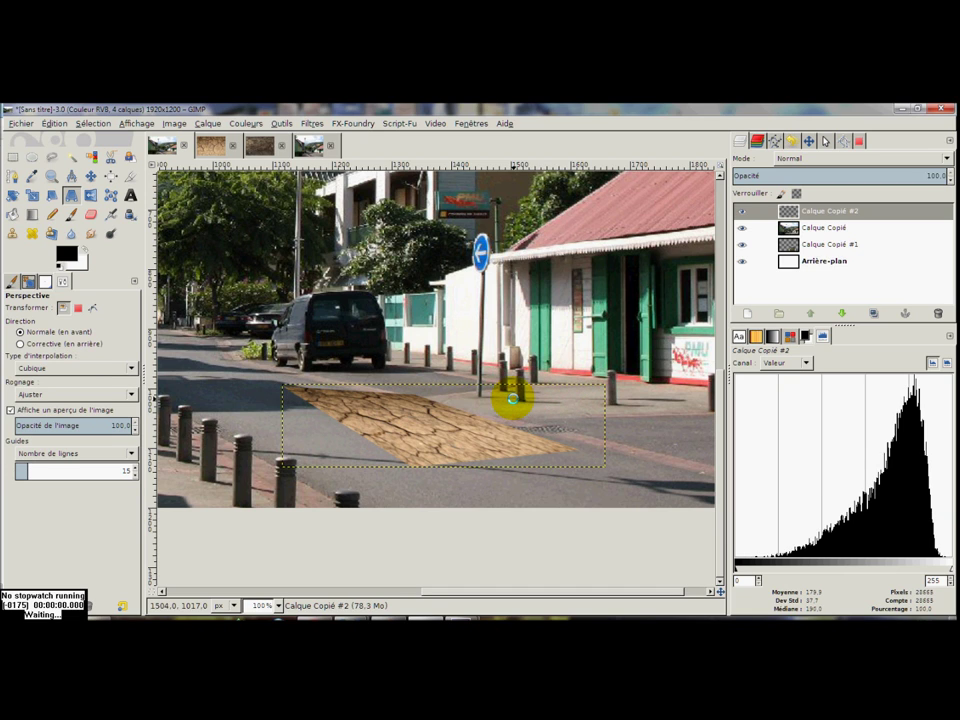
Step: Readjust the top-left corner, apply it, then start reshaping the right-hand corners
{"action": "left_click", "coordinate": [293, 402]}
{"action": "left_click_drag", "start_coordinate": [272, 386], "coordinate": [274, 395]}
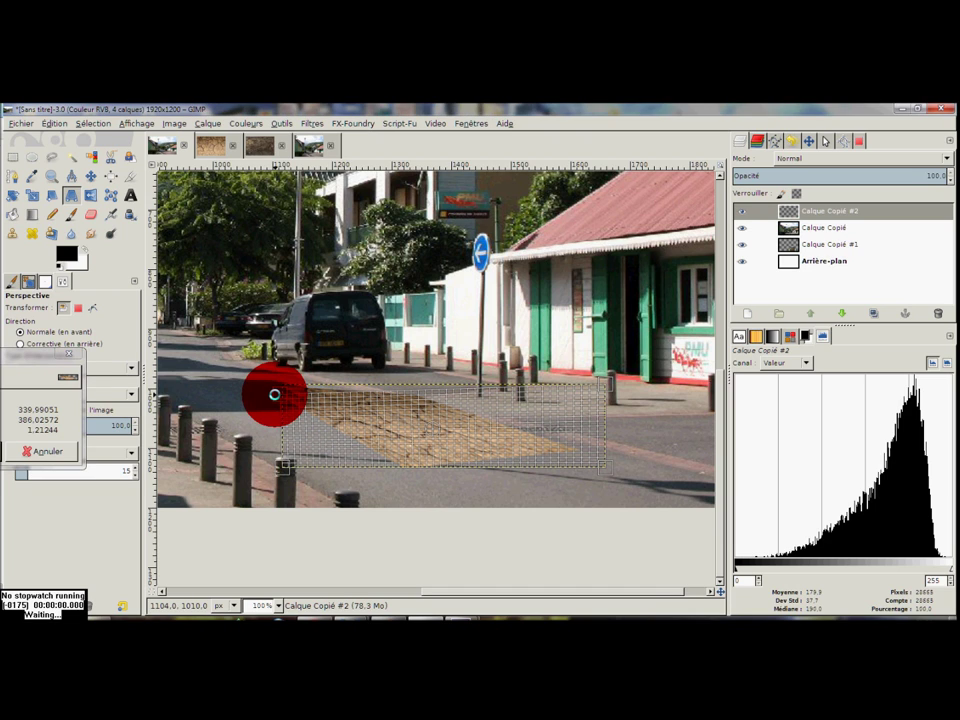
{"action": "left_click_drag", "start_coordinate": [274, 394], "coordinate": [274, 395]}
{"action": "key", "text": "Return"}
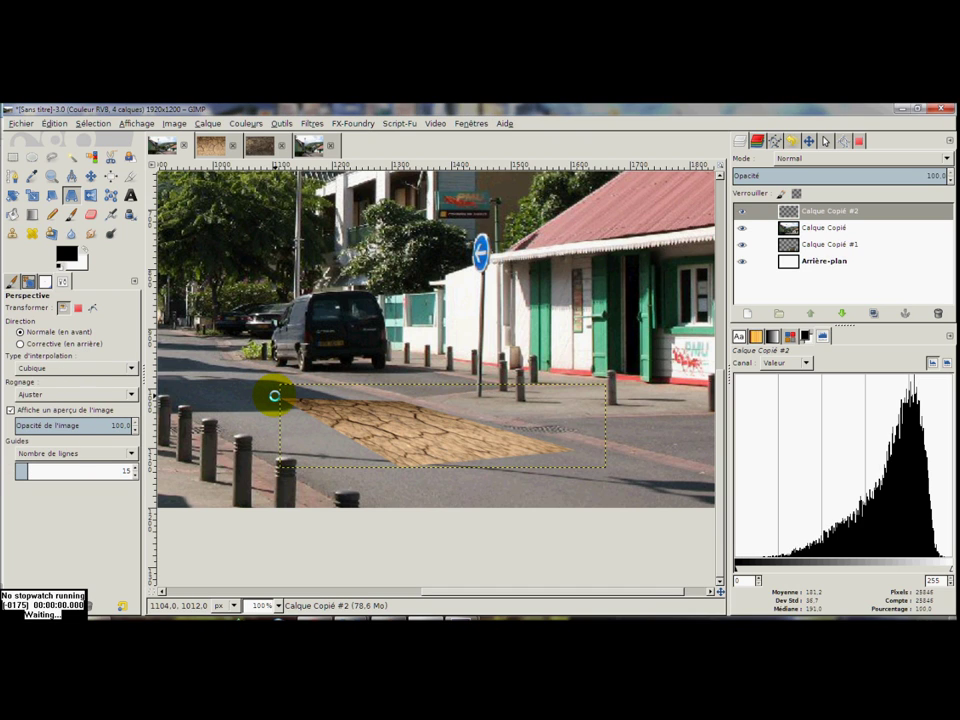
{"action": "left_click", "coordinate": [443, 454]}
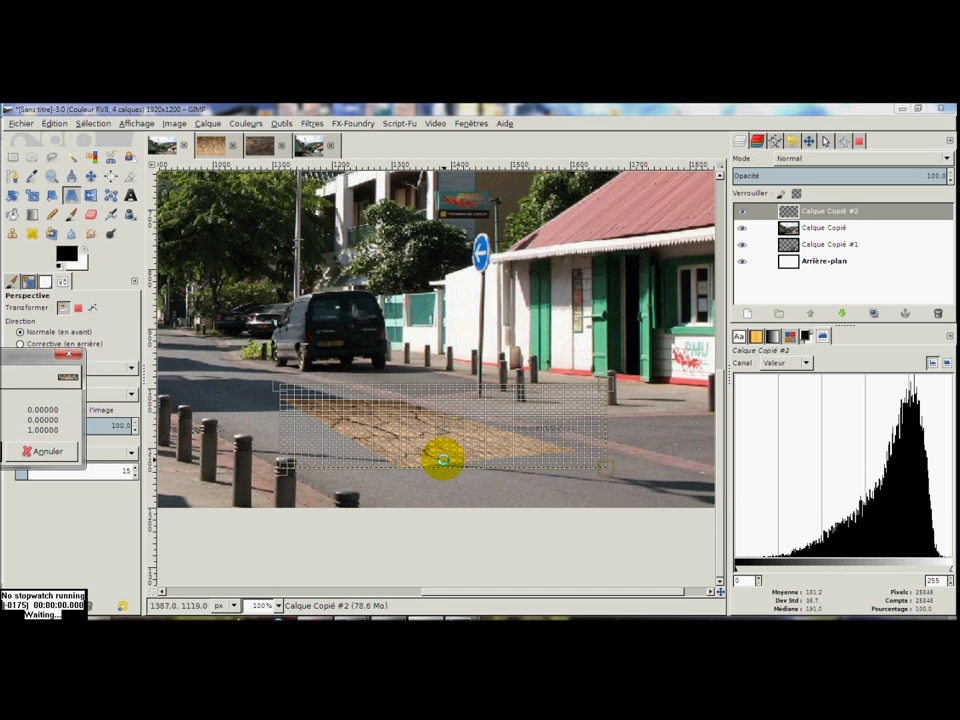
{"action": "left_click_drag", "start_coordinate": [612, 467], "coordinate": [612, 376]}
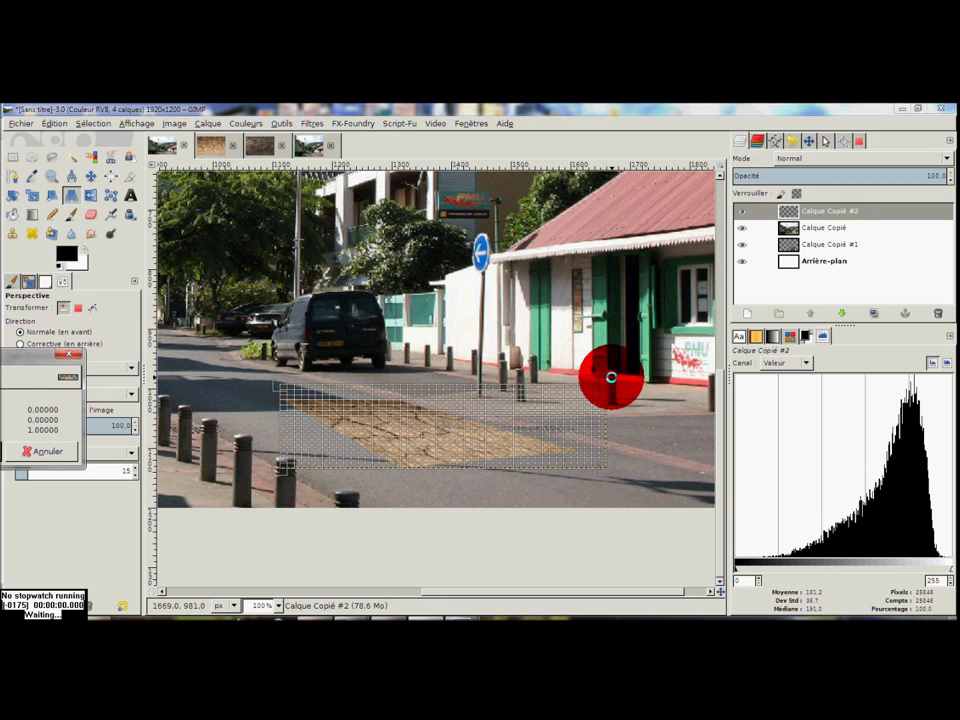
{"action": "left_click_drag", "start_coordinate": [593, 461], "coordinate": [632, 464]}
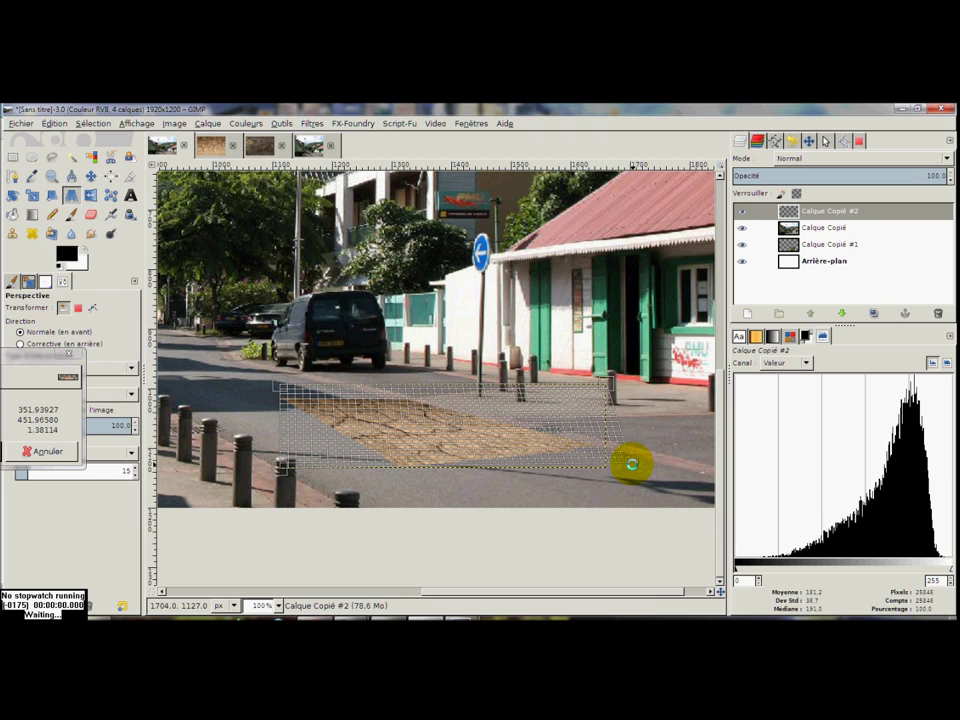
Step: Fine-tune the patch's corners, apply the warp, then undo it
{"action": "left_click_drag", "start_coordinate": [268, 381], "coordinate": [256, 390]}
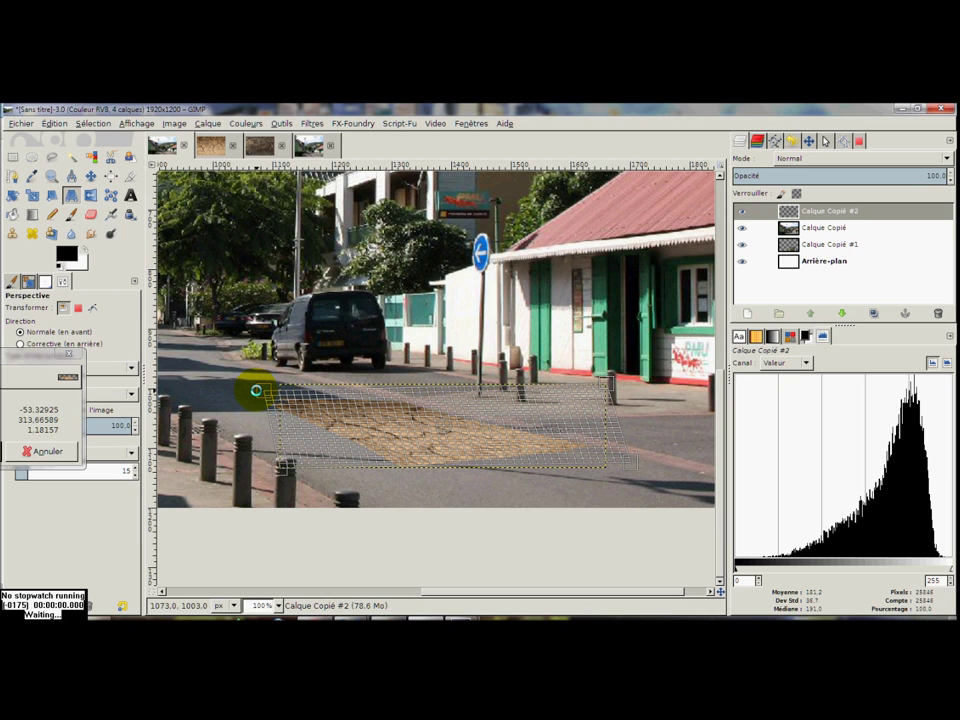
{"action": "left_click_drag", "start_coordinate": [643, 471], "coordinate": [634, 465]}
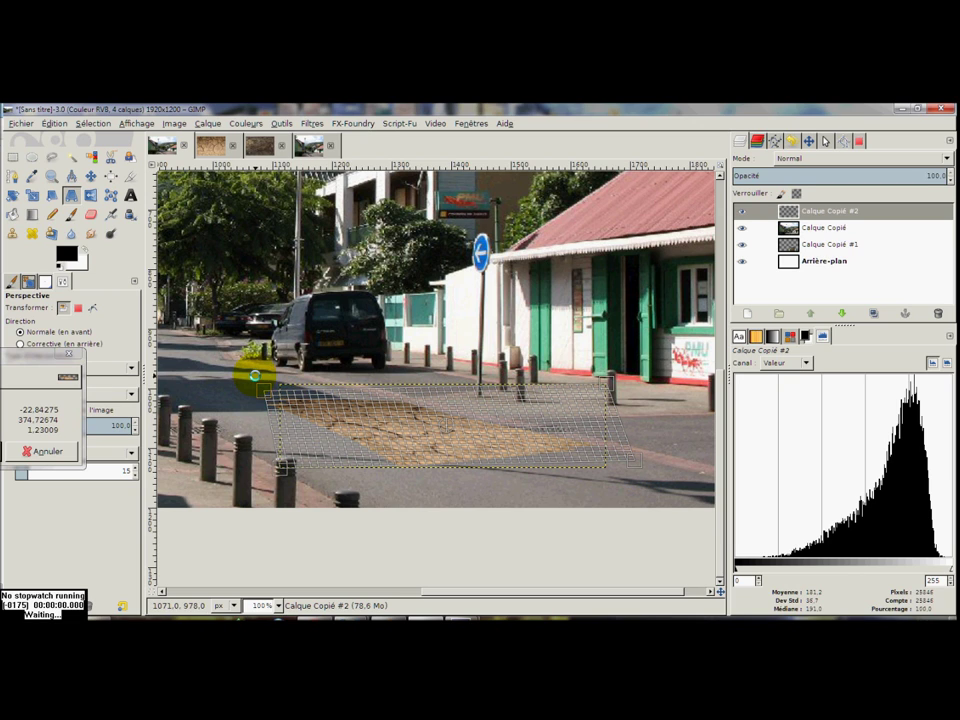
{"action": "left_click_drag", "start_coordinate": [257, 385], "coordinate": [261, 393]}
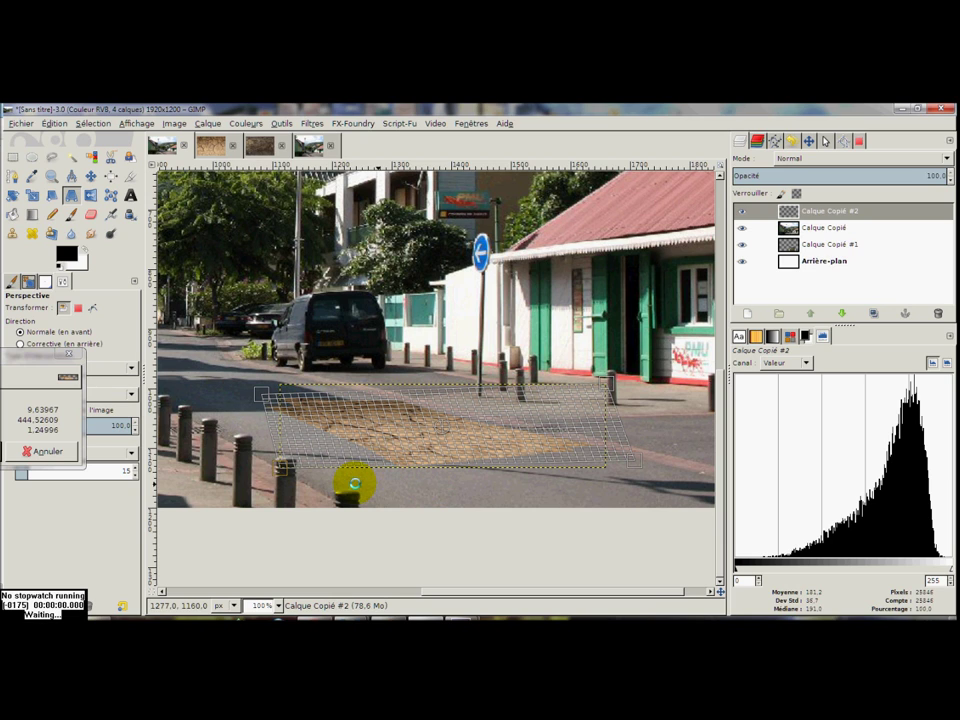
{"action": "mouse_move", "coordinate": [281, 481]}
{"action": "left_mouse_down"}
{"action": "mouse_move", "coordinate": [274, 471]}
{"action": "mouse_move", "coordinate": [274, 486]}
{"action": "left_mouse_up"}
{"action": "mouse_move", "coordinate": [262, 394]}
{"action": "left_mouse_down"}
{"action": "mouse_move", "coordinate": [255, 398]}
{"action": "mouse_move", "coordinate": [263, 397]}
{"action": "left_mouse_up"}
{"action": "key", "text": "Return"}
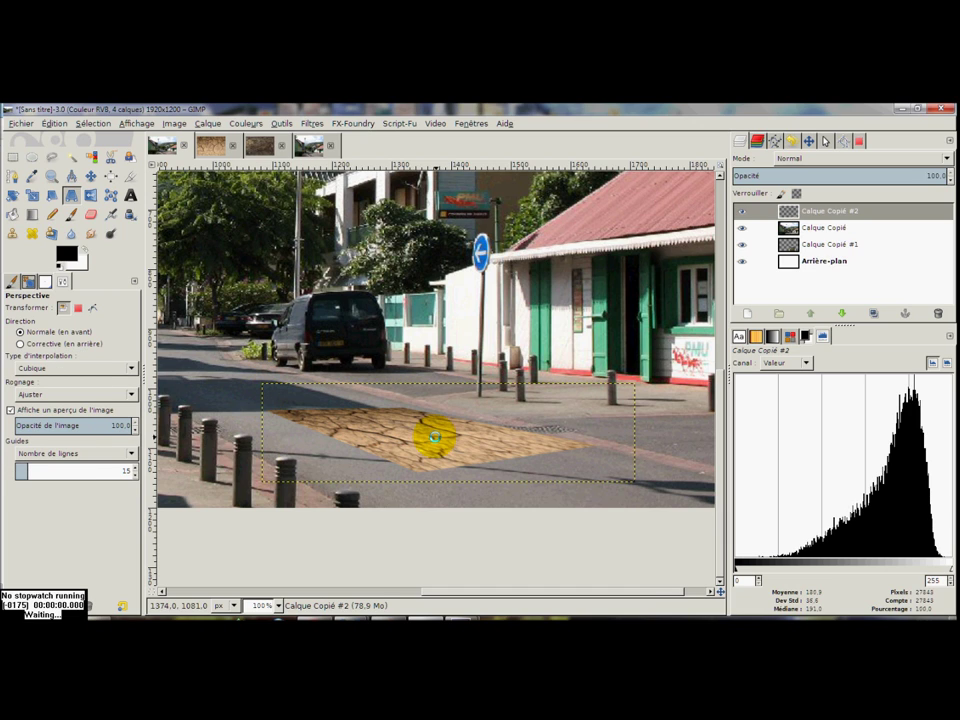
{"action": "key", "text": "ctrl+z"}
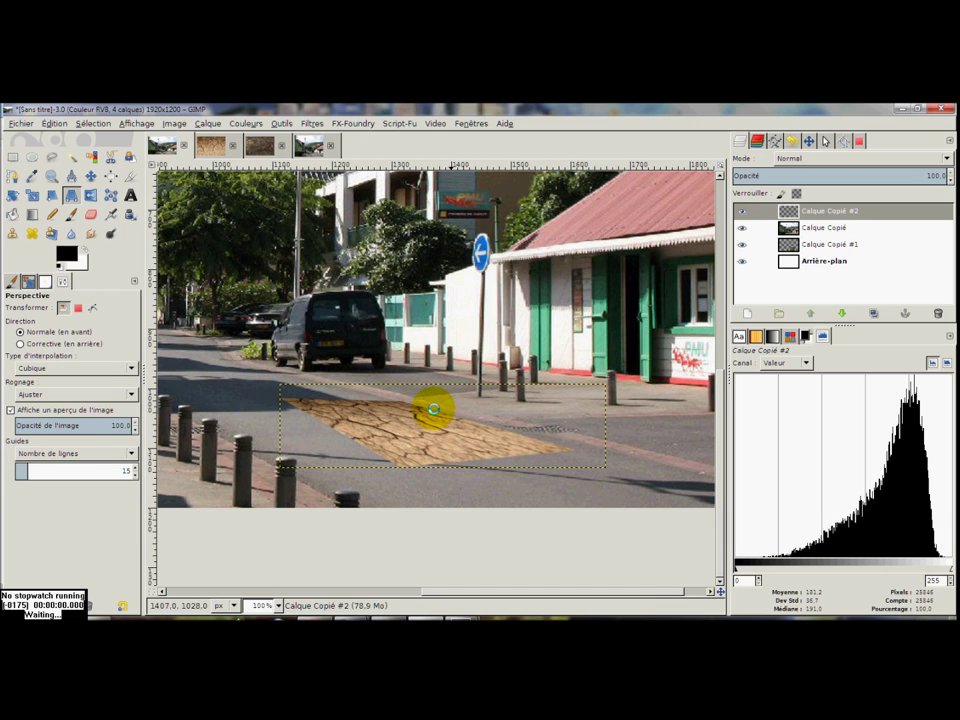
Step: Redo the perspective with top-right, bottom-right and top-left corners adjusted, and apply it
{"action": "left_click", "coordinate": [444, 440]}
{"action": "mouse_move", "coordinate": [609, 382]}
{"action": "left_mouse_down"}
{"action": "mouse_move", "coordinate": [616, 368]}
{"action": "mouse_move", "coordinate": [603, 381]}
{"action": "left_mouse_up"}
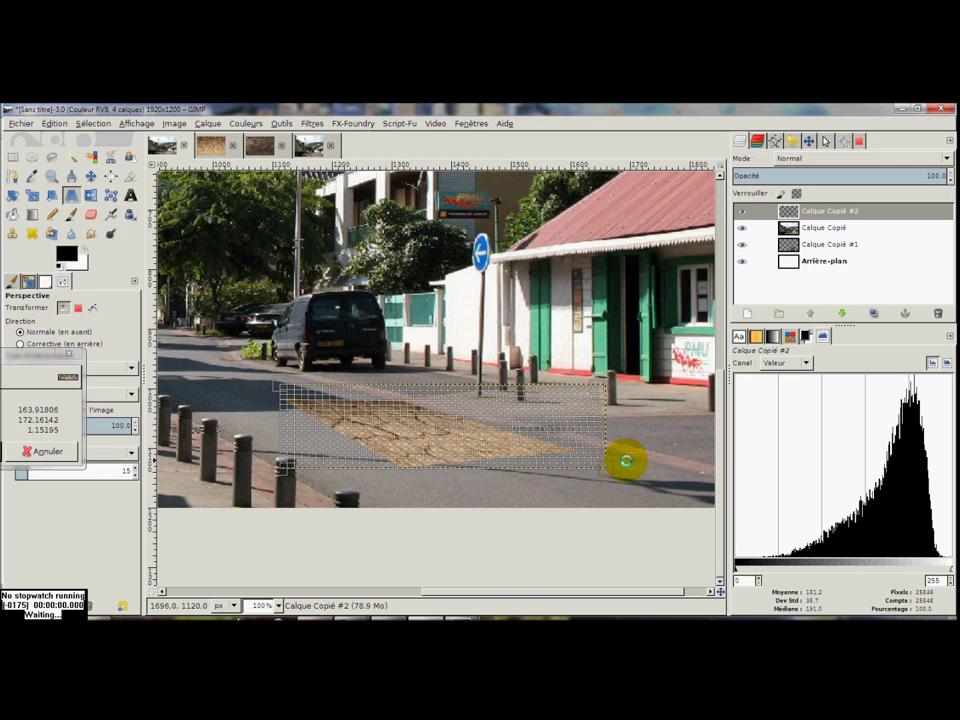
{"action": "left_click_drag", "start_coordinate": [613, 469], "coordinate": [634, 462]}
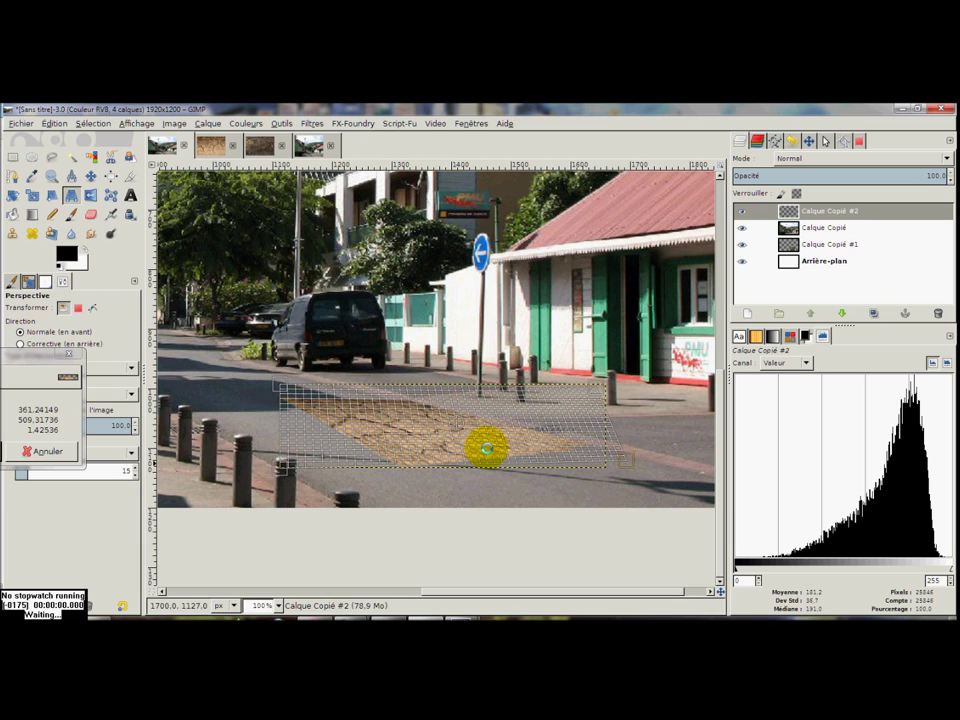
{"action": "left_click_drag", "start_coordinate": [276, 386], "coordinate": [270, 391]}
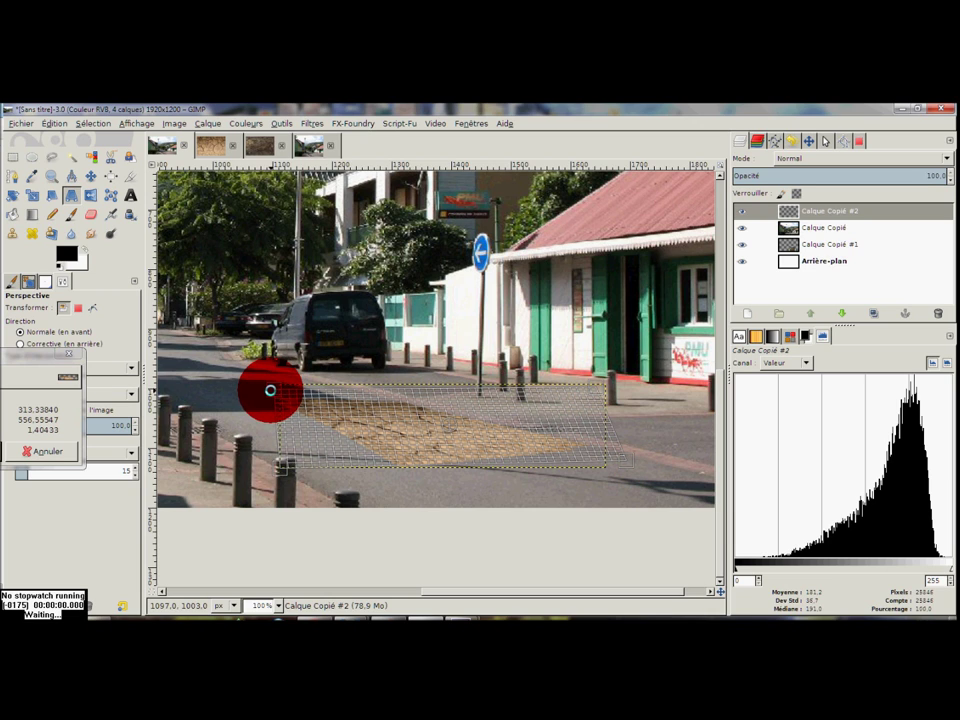
{"action": "key", "text": "Return"}
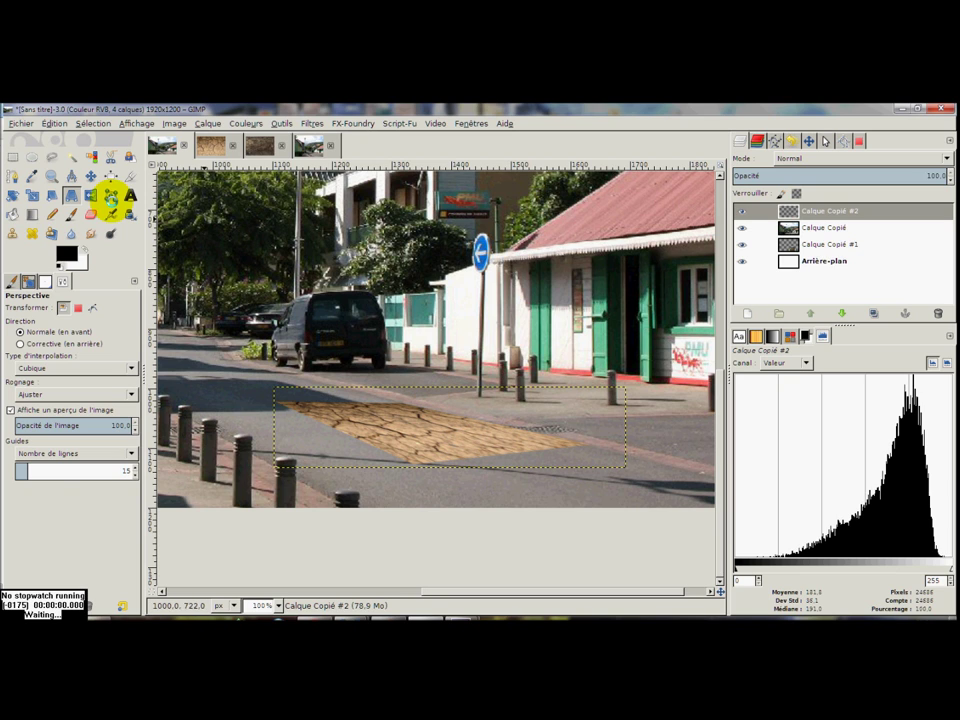
{"action": "left_click", "coordinate": [91, 213]}
Step: Set the eraser size to 204.22 and erase the patch's left tip and lower edge
{"action": "key", "text": "shift+ctrl+j"}
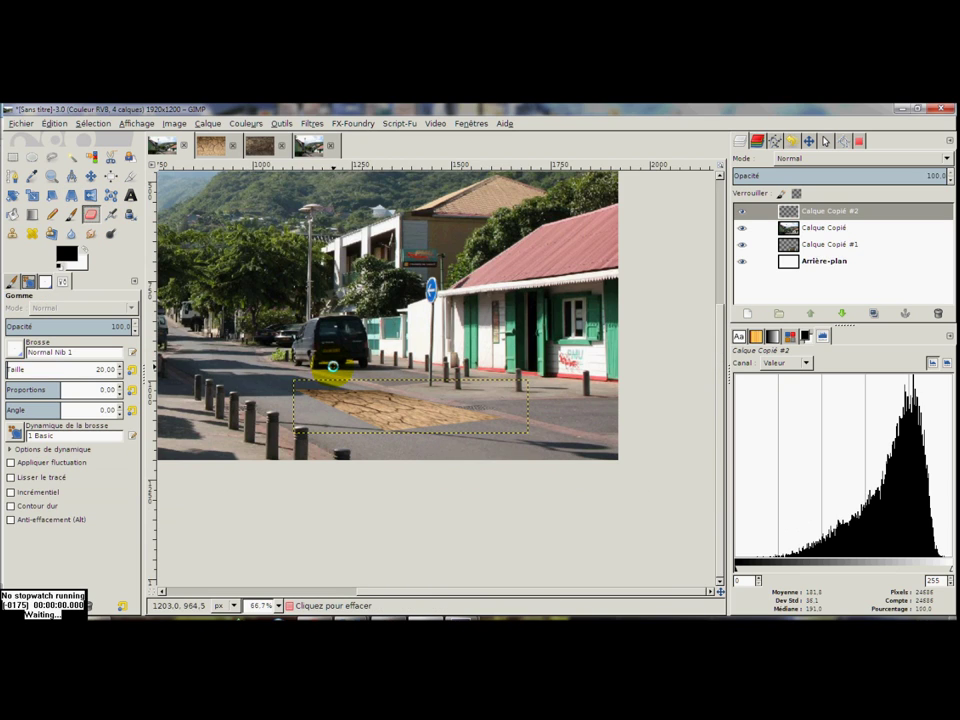
{"action": "key", "text": "1"}
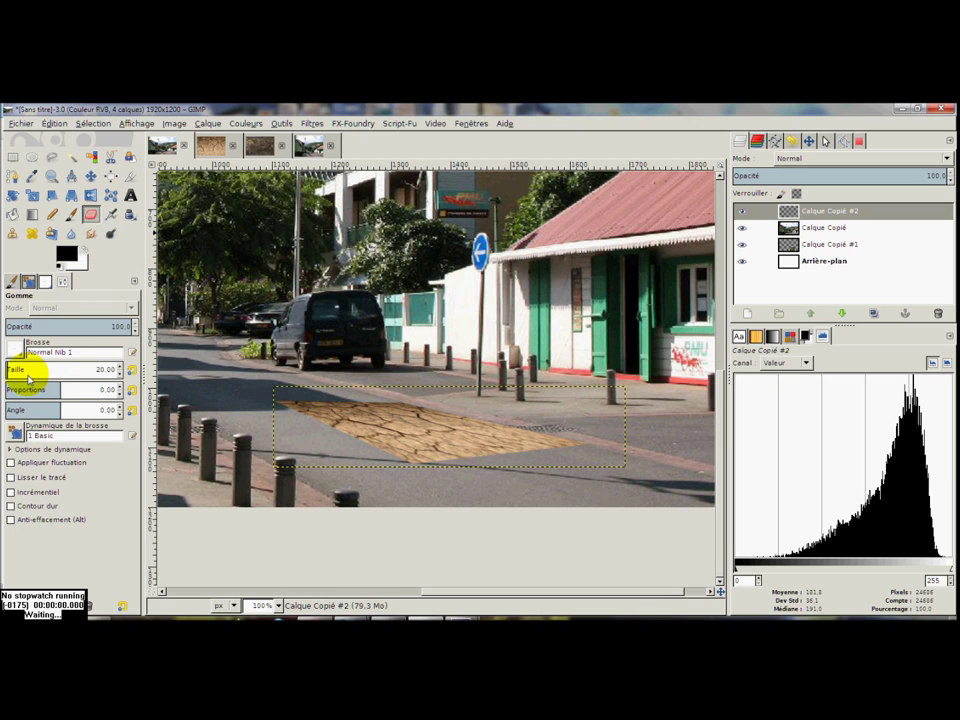
{"action": "left_click_drag", "start_coordinate": [19, 377], "coordinate": [161, 379]}
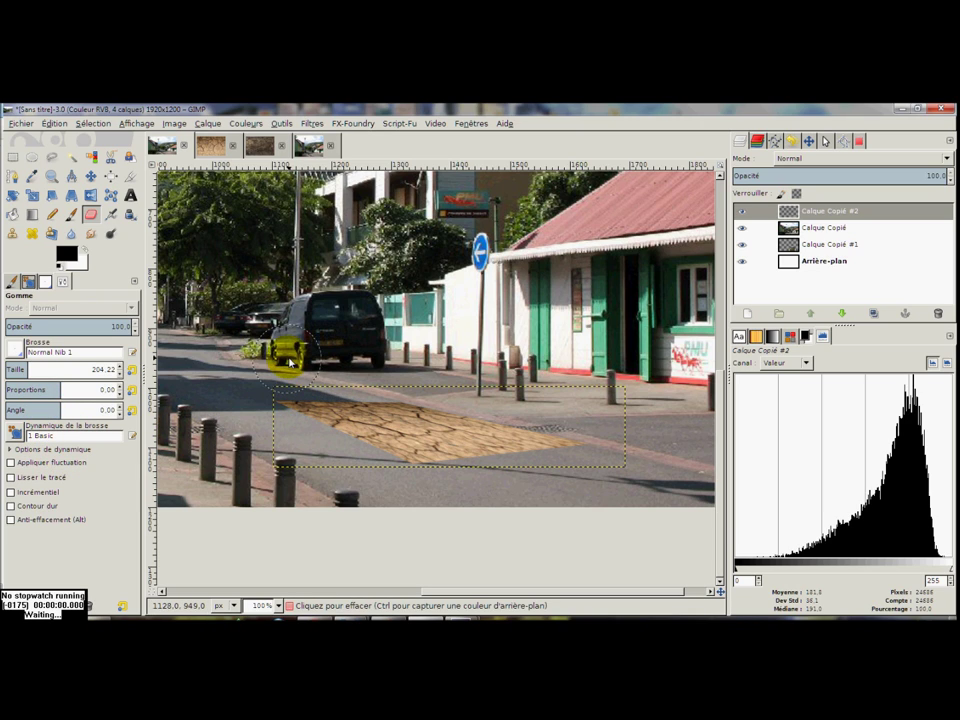
{"action": "mouse_move", "coordinate": [290, 360]}
{"action": "left_mouse_down"}
{"action": "mouse_move", "coordinate": [272, 397]}
{"action": "mouse_move", "coordinate": [306, 452]}
{"action": "mouse_move", "coordinate": [317, 439]}
{"action": "mouse_move", "coordinate": [321, 452]}
{"action": "mouse_move", "coordinate": [303, 437]}
{"action": "left_mouse_up"}
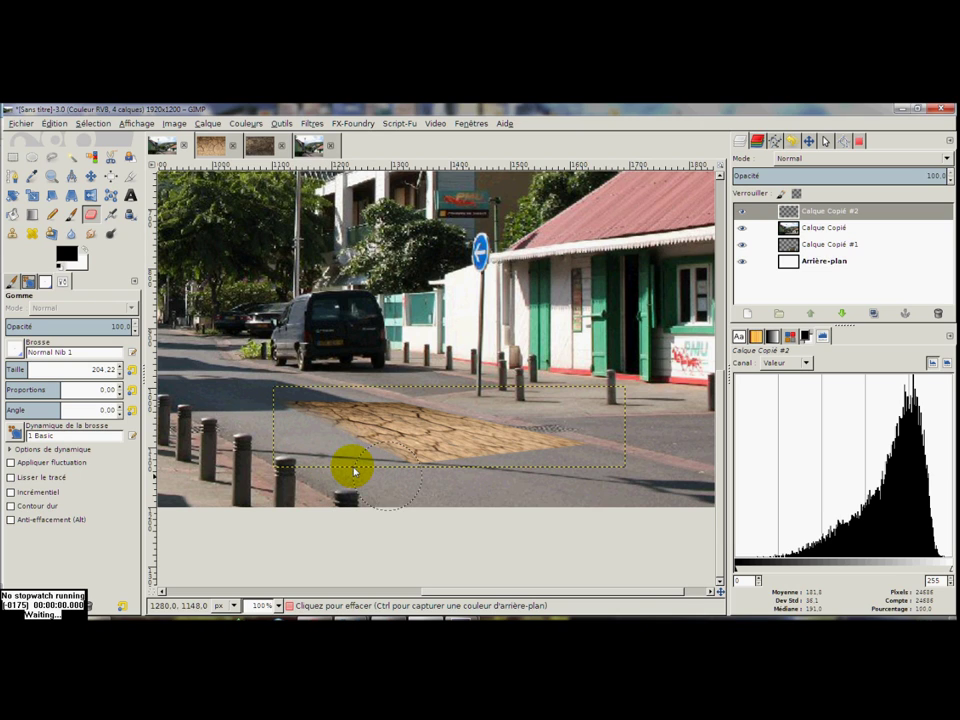
{"action": "mouse_move", "coordinate": [388, 480]}
{"action": "left_mouse_down"}
{"action": "mouse_move", "coordinate": [506, 471]}
{"action": "mouse_move", "coordinate": [567, 481]}
{"action": "mouse_move", "coordinate": [574, 422]}
{"action": "left_mouse_up"}
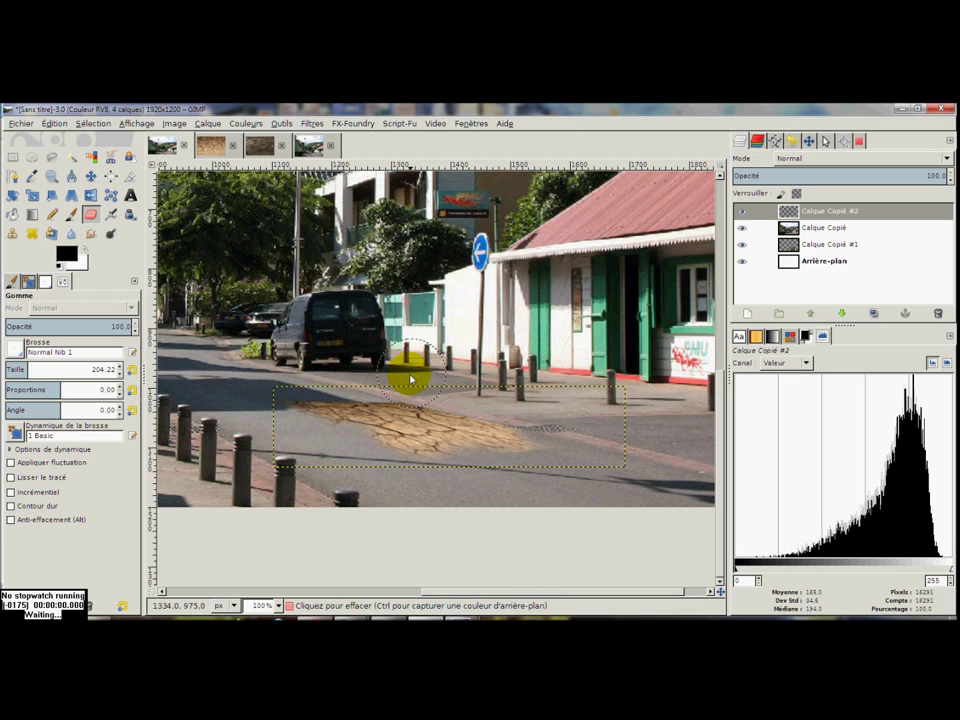
Step: Soften the patch's top edge by erasing, then hide the Calque Copié street layer
{"action": "left_click_drag", "start_coordinate": [410, 378], "coordinate": [394, 378]}
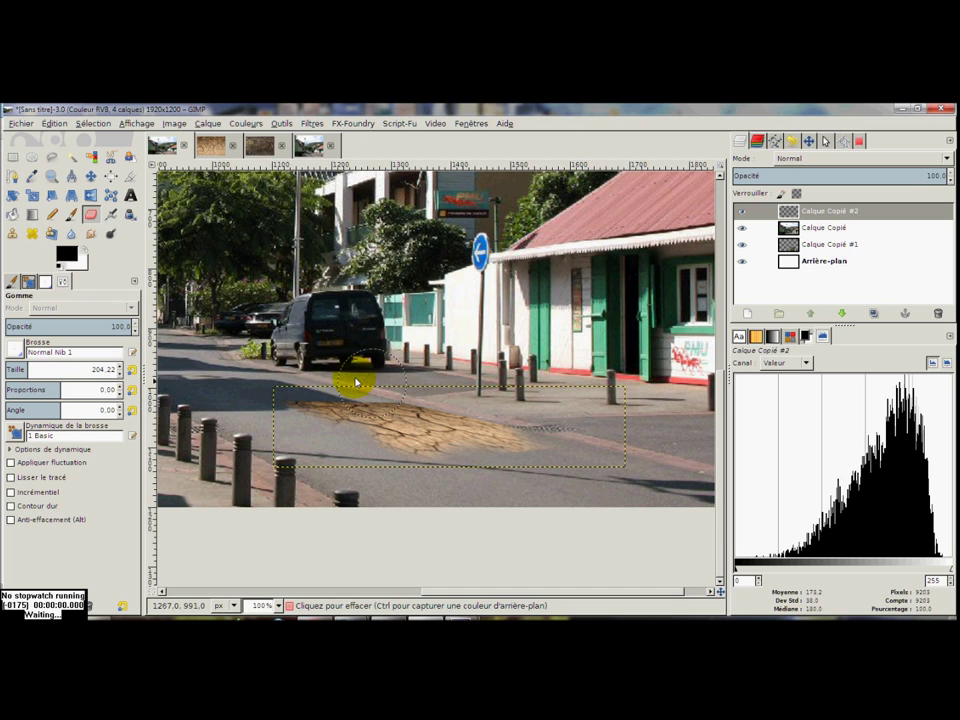
{"action": "left_click_drag", "start_coordinate": [343, 385], "coordinate": [413, 381]}
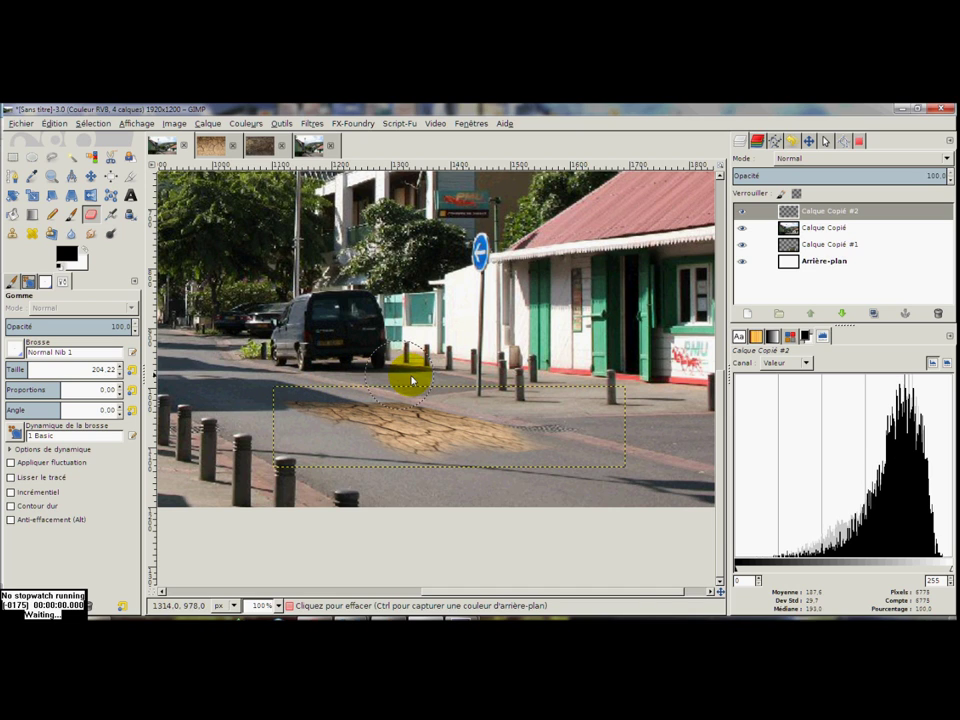
{"action": "scroll", "coordinate": [405, 386], "scroll_direction": "up", "scroll_amount": 1, "text": "ctrl"}
{"action": "scroll", "coordinate": [410, 397], "scroll_direction": "up", "scroll_amount": 1, "text": "ctrl"}
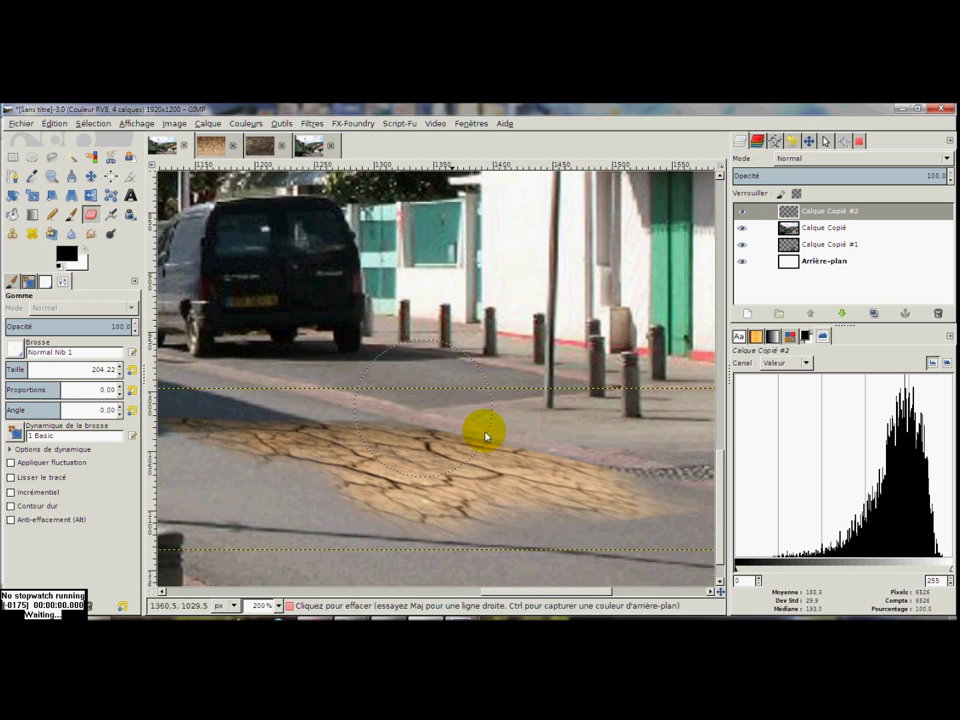
{"action": "left_click_drag", "start_coordinate": [536, 407], "coordinate": [465, 368]}
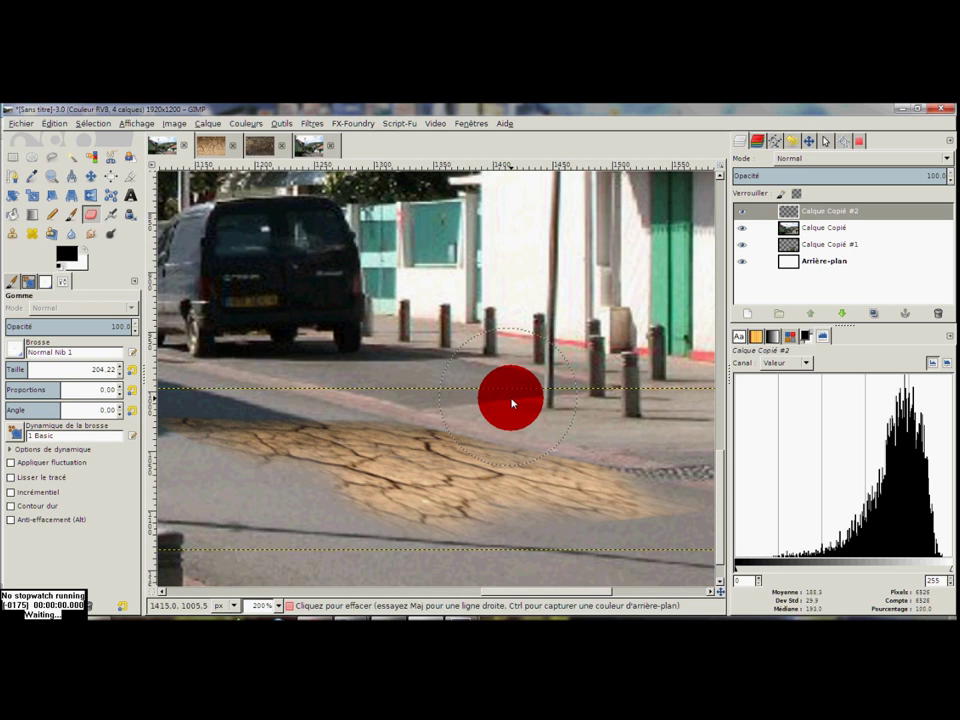
{"action": "left_click_drag", "start_coordinate": [457, 381], "coordinate": [613, 439]}
{"action": "scroll", "coordinate": [375, 379], "scroll_direction": "left", "scroll_amount": 2}
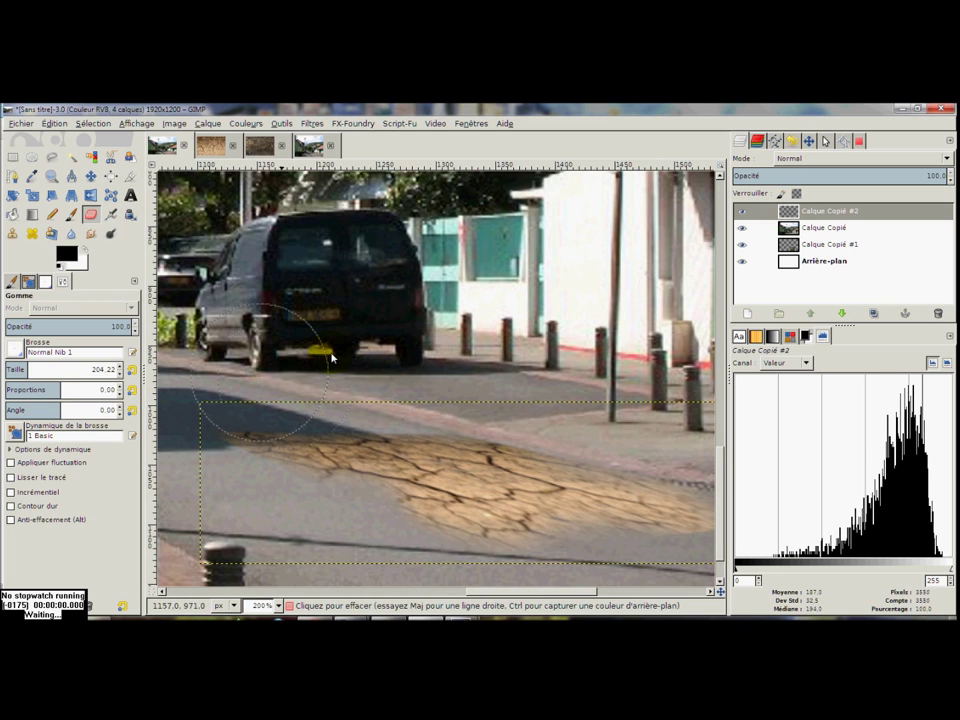
{"action": "left_click", "coordinate": [741, 228]}
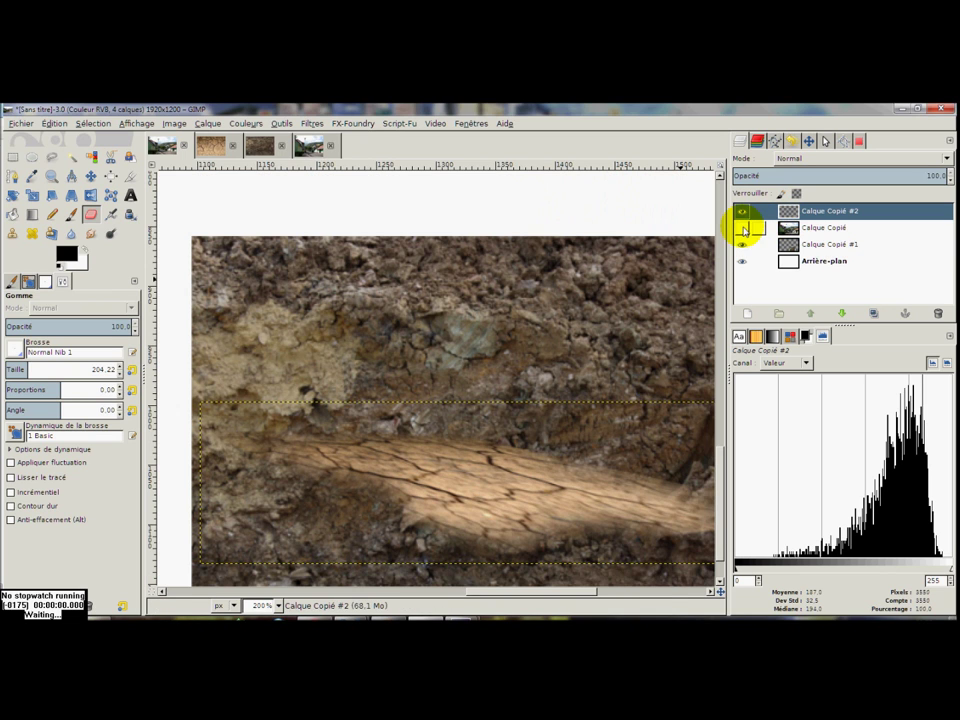
Step: Make Calque Copié the active layer and begin a jagged Free Select pothole outline
{"action": "key", "text": "1"}
{"action": "scroll", "coordinate": [422, 301], "scroll_direction": "up", "scroll_amount": 1}
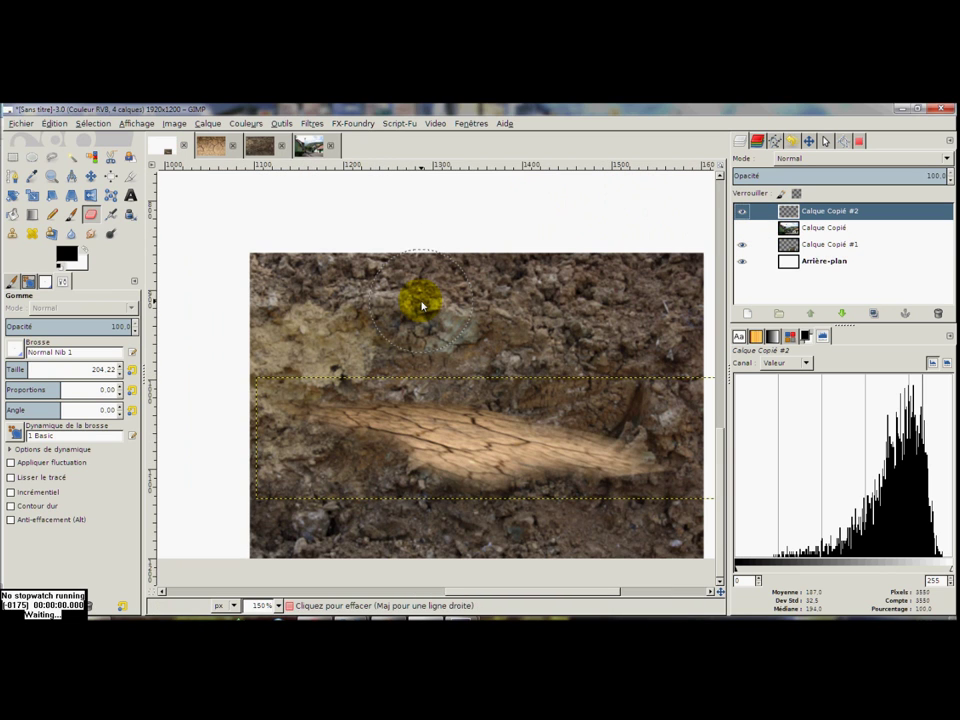
{"action": "left_click", "coordinate": [812, 229]}
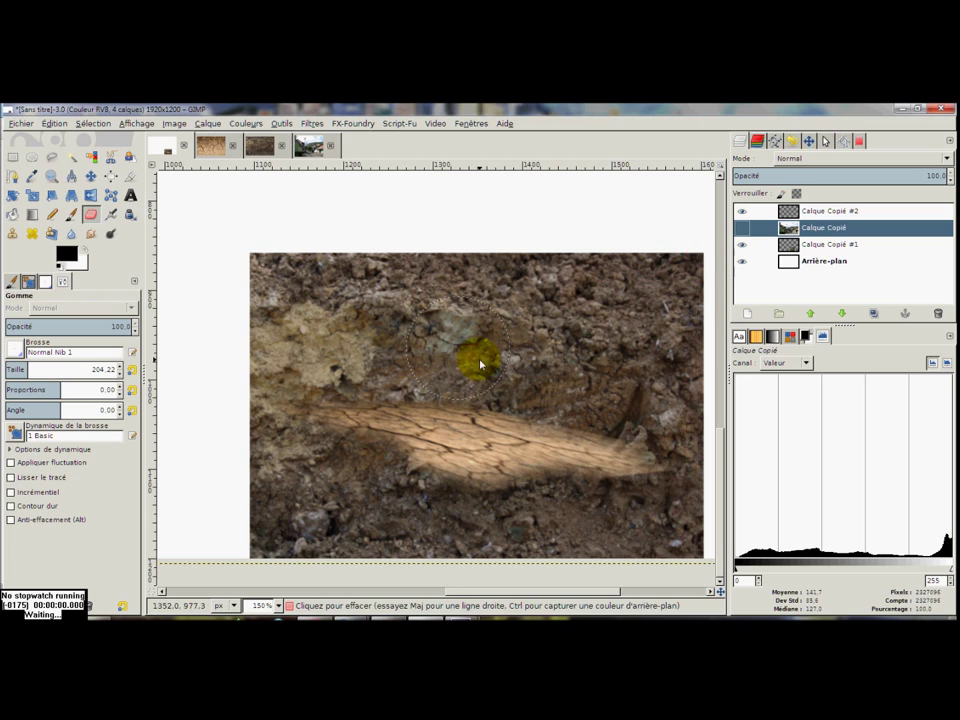
{"action": "left_click", "coordinate": [53, 157]}
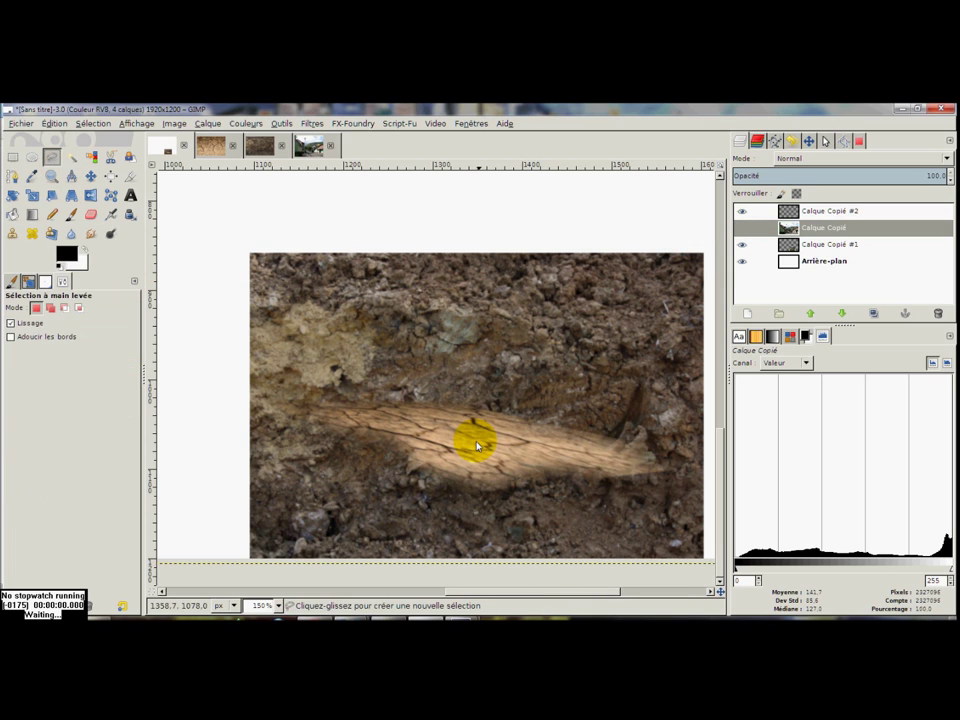
{"action": "left_click", "coordinate": [403, 421]}
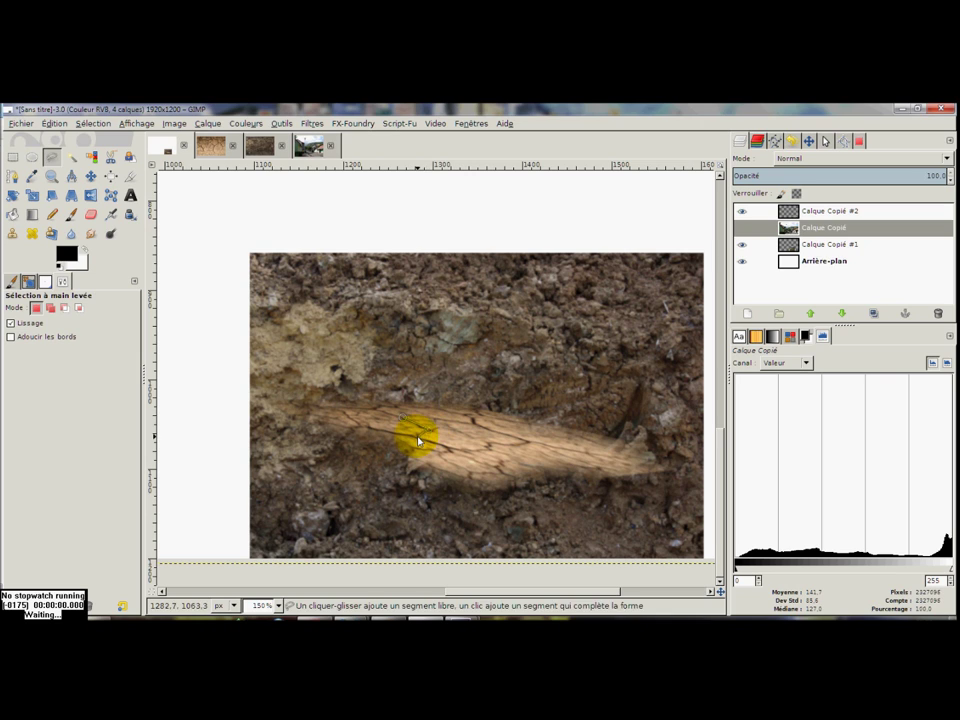
{"action": "left_click_drag", "start_coordinate": [418, 441], "coordinate": [447, 453]}
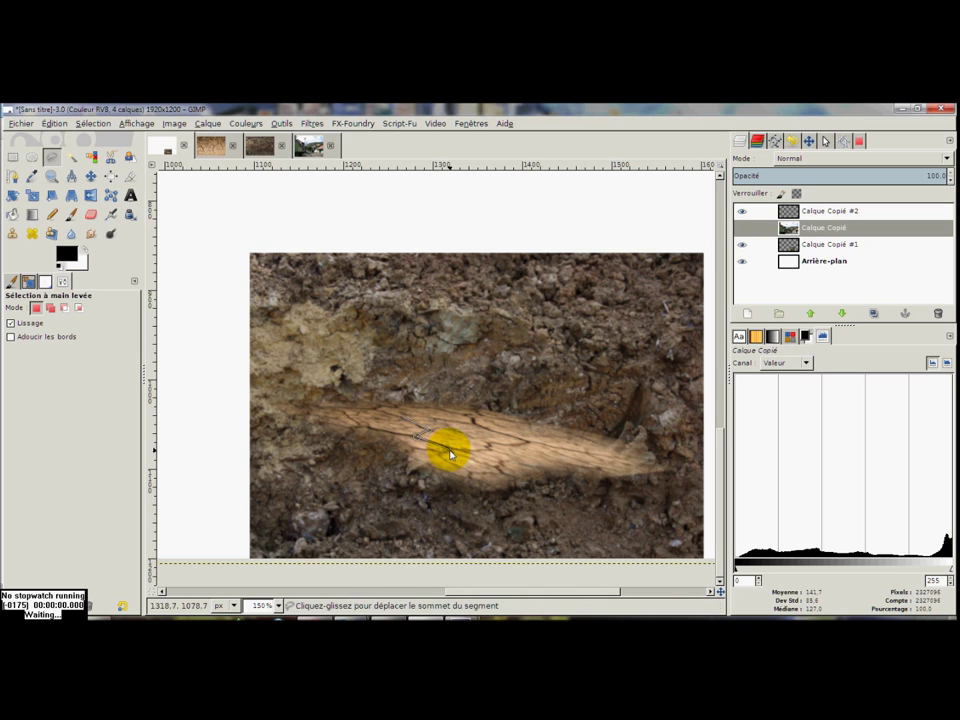
{"action": "left_click", "coordinate": [444, 457]}
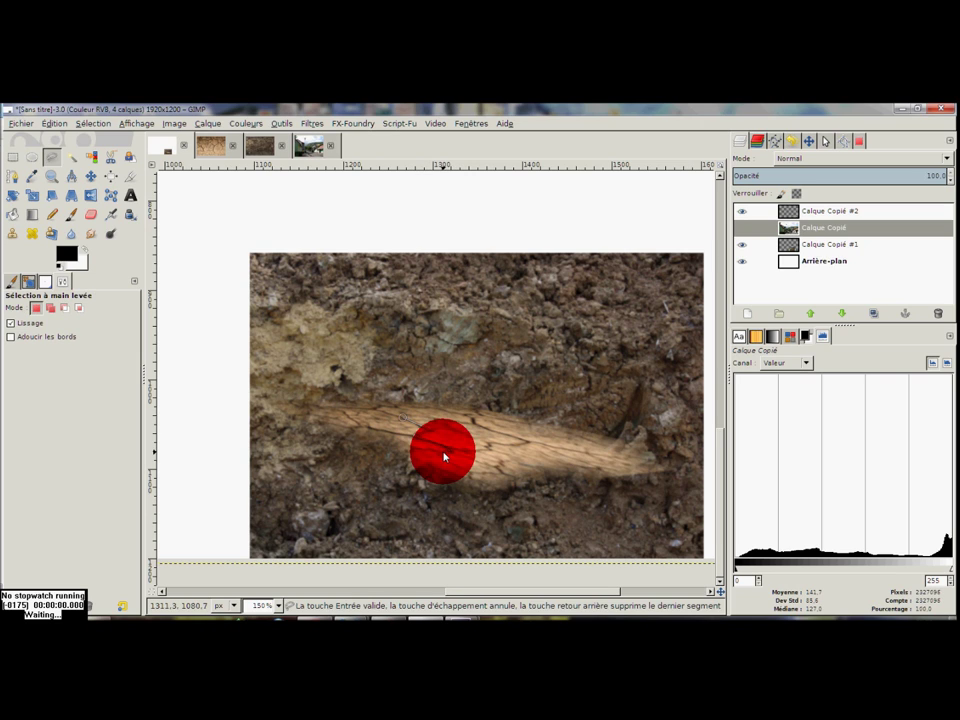
{"action": "scroll", "coordinate": [499, 471], "scroll_direction": "up", "scroll_amount": 2}
{"action": "left_click", "coordinate": [503, 471]}
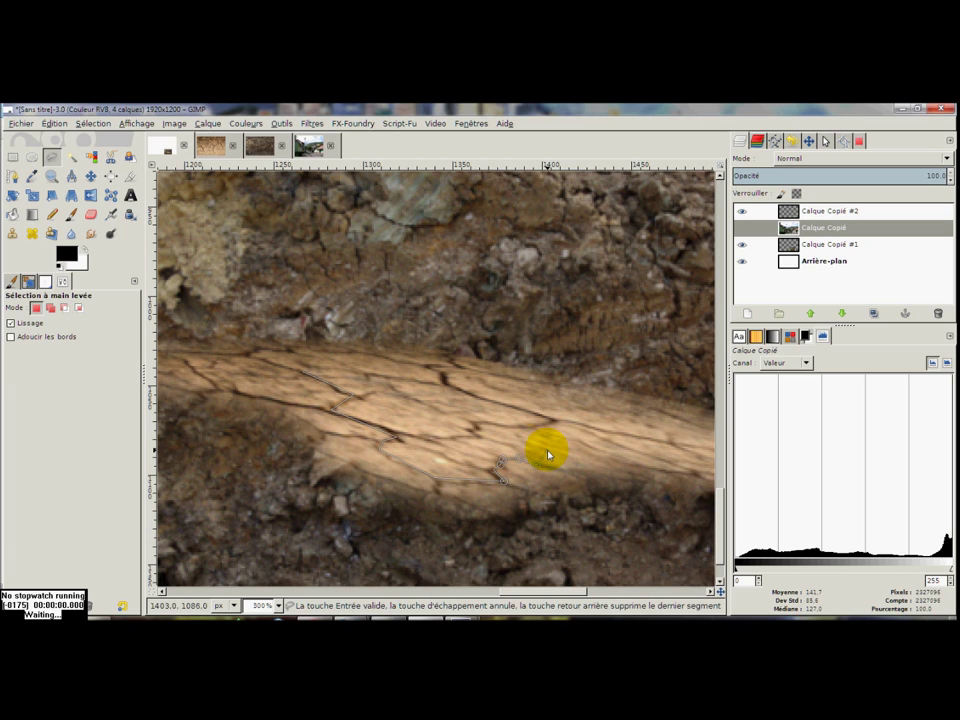
Step: Close the pothole outline, show the street layer again, and cut the shape out of it
{"action": "left_click", "coordinate": [531, 425]}
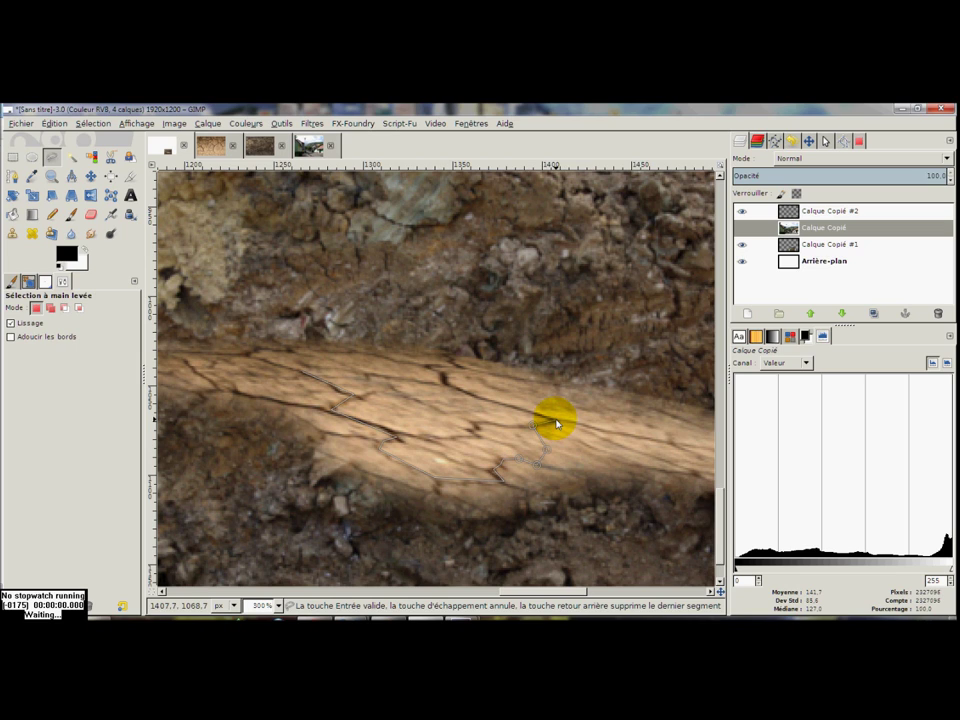
{"action": "left_click", "coordinate": [556, 421]}
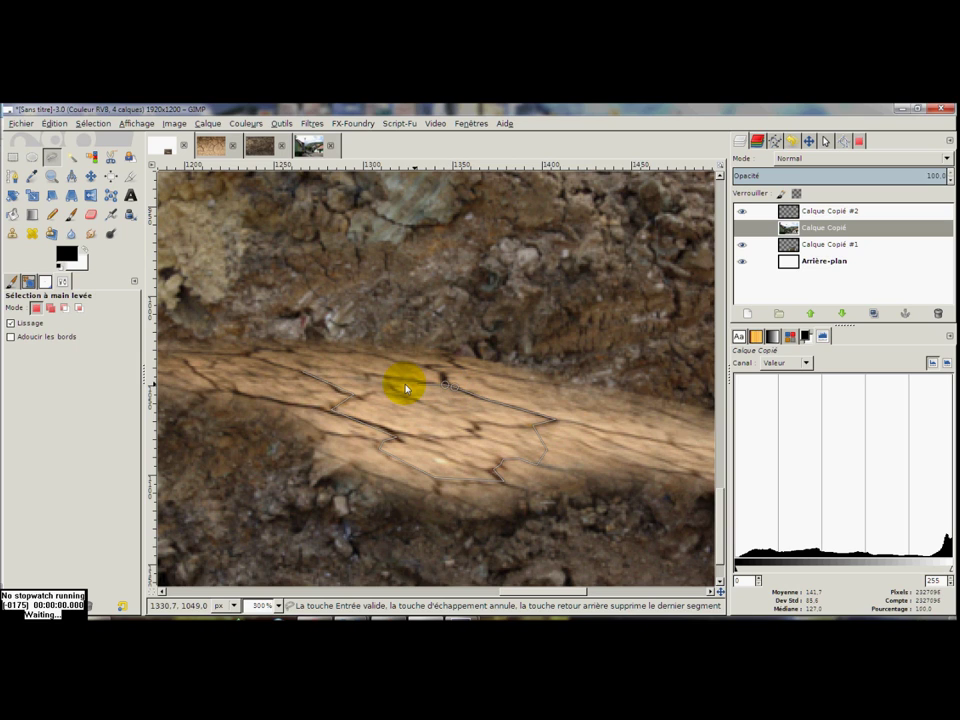
{"action": "left_click", "coordinate": [367, 382]}
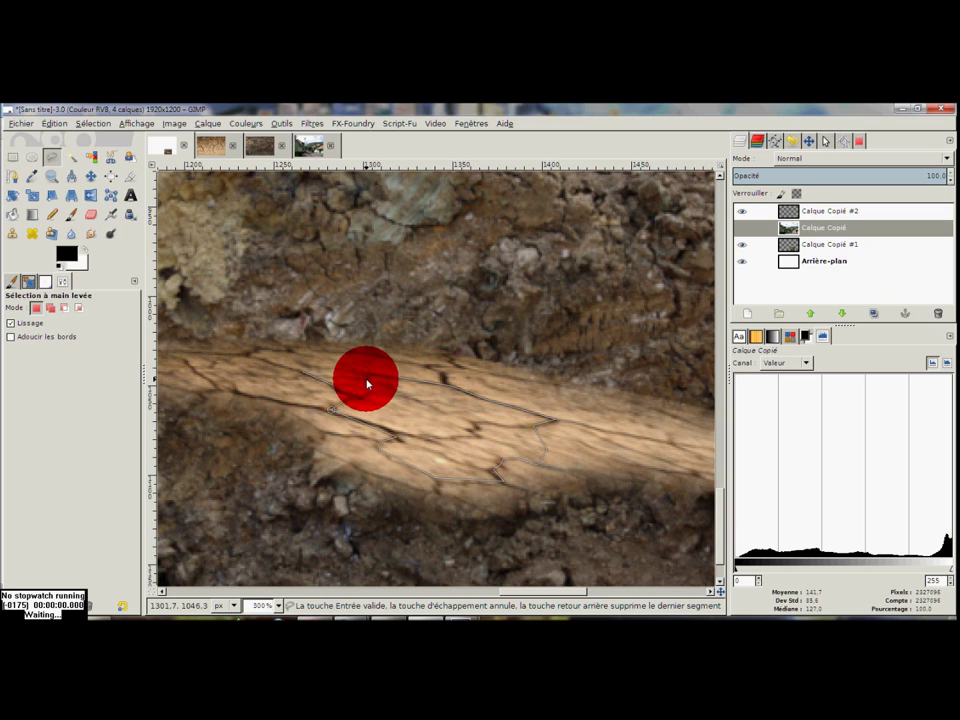
{"action": "left_click", "coordinate": [305, 376]}
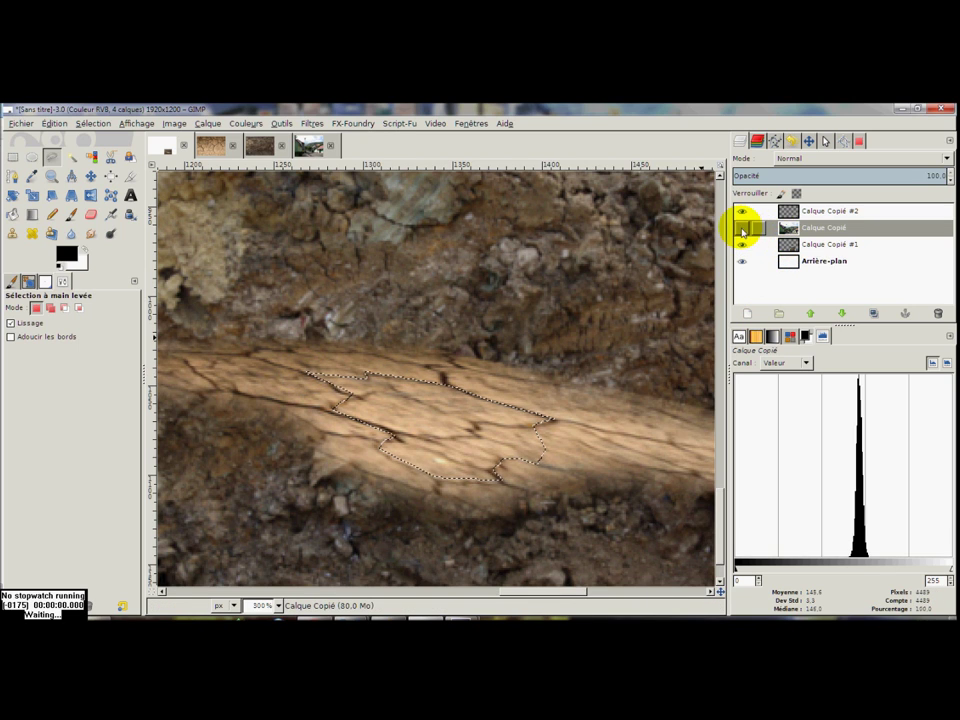
{"action": "left_click", "coordinate": [741, 227]}
{"action": "key", "text": "ctrl+x"}
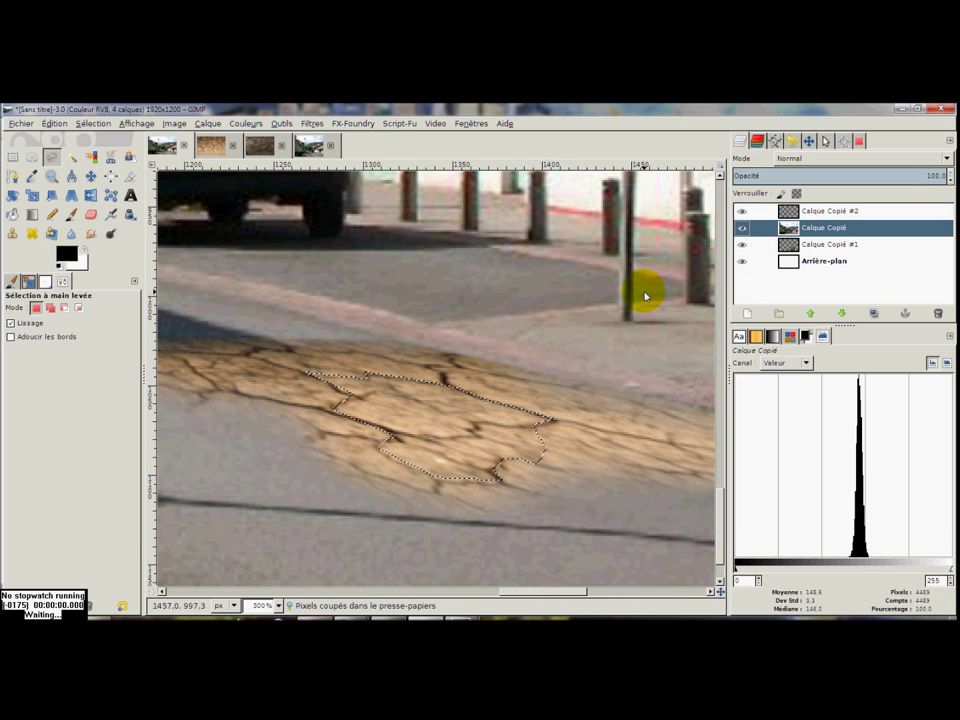
Step: Remove the pothole shape from the cracked-earth layer Calque Copié #2 and clear the selection
{"action": "left_click", "coordinate": [830, 212]}
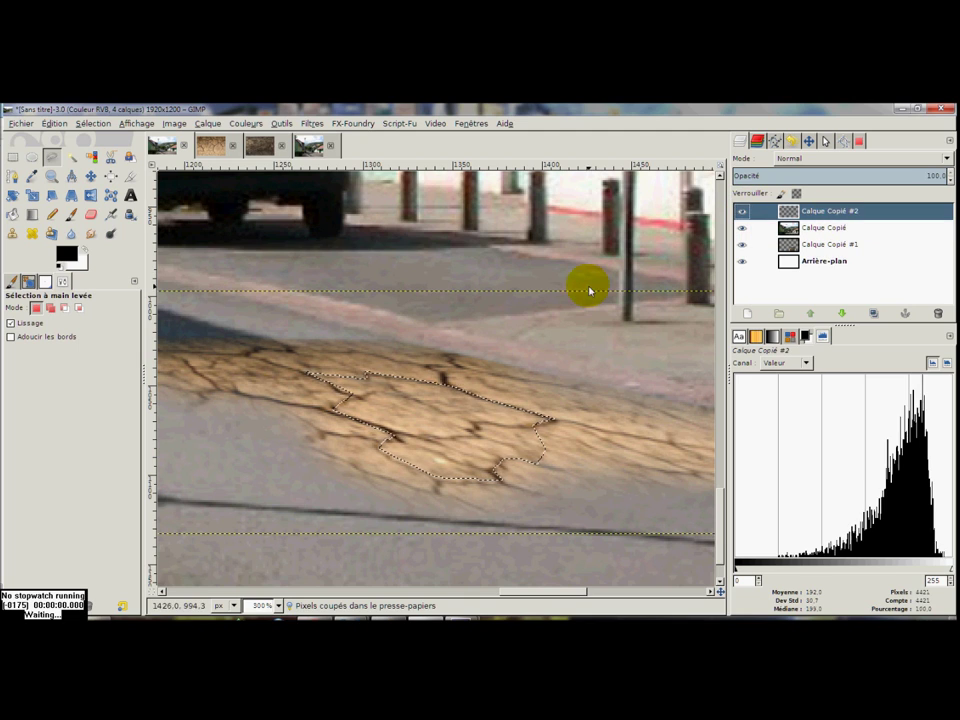
{"action": "key", "text": "ctrl+v"}
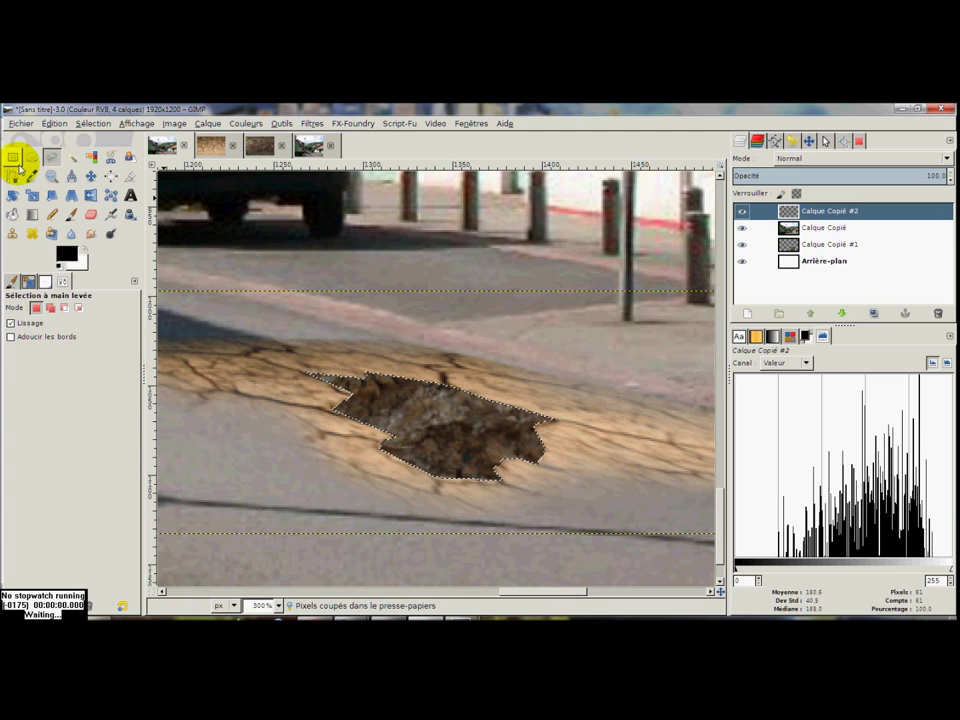
{"action": "left_click", "coordinate": [13, 157]}
{"action": "left_click", "coordinate": [350, 260]}
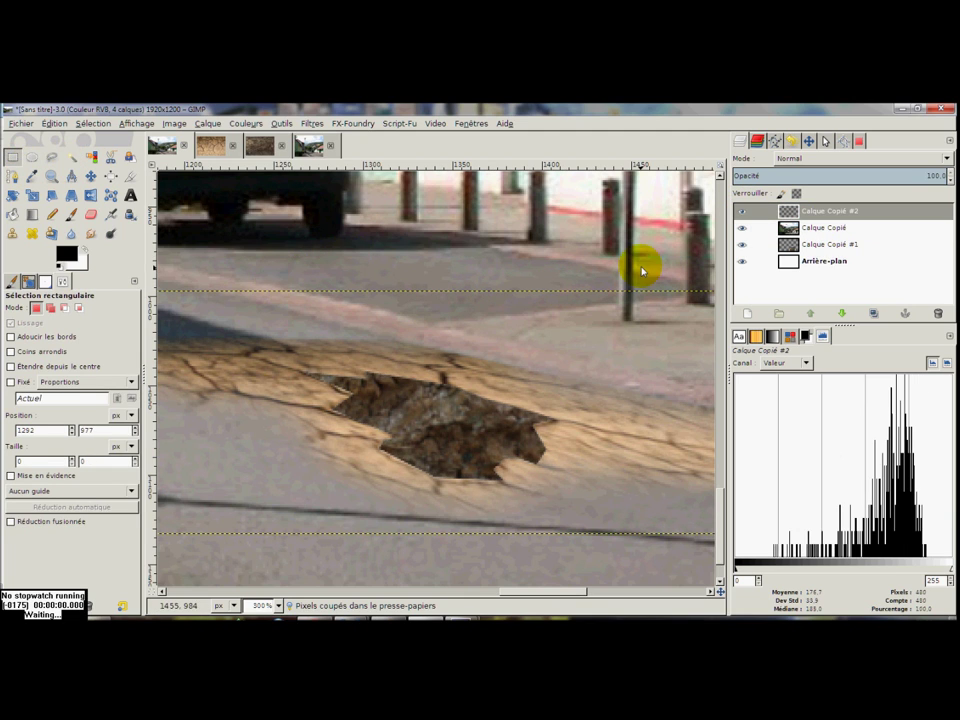
Step: Cycle through blend modes on the cracked-earth layer to preview them
{"action": "left_click", "coordinate": [821, 162]}
{"action": "left_click", "coordinate": [826, 166]}
{"action": "scroll", "coordinate": [826, 160], "scroll_direction": "down", "scroll_amount": 1}
{"action": "scroll", "coordinate": [826, 160], "scroll_direction": "down", "scroll_amount": 1}
{"action": "scroll", "coordinate": [826, 160], "scroll_direction": "down", "scroll_amount": 1}
{"action": "scroll", "coordinate": [826, 160], "scroll_direction": "down", "scroll_amount": 1}
{"action": "scroll", "coordinate": [826, 160], "scroll_direction": "down", "scroll_amount": 1}
{"action": "scroll", "coordinate": [826, 160], "scroll_direction": "down", "scroll_amount": 1}
{"action": "scroll", "coordinate": [826, 160], "scroll_direction": "down", "scroll_amount": 1}
{"action": "scroll", "coordinate": [826, 160], "scroll_direction": "down", "scroll_amount": 1}
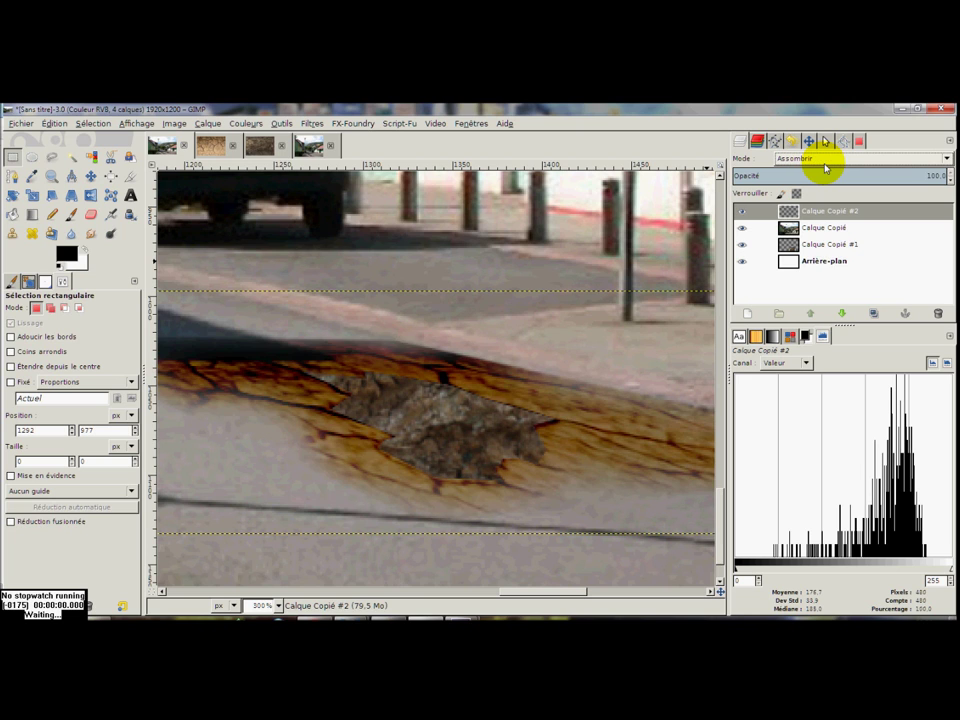
{"action": "scroll", "coordinate": [826, 160], "scroll_direction": "down", "scroll_amount": 1}
{"action": "scroll", "coordinate": [826, 165], "scroll_direction": "down", "scroll_amount": 1}
{"action": "scroll", "coordinate": [826, 165], "scroll_direction": "down", "scroll_amount": 1}
{"action": "scroll", "coordinate": [826, 165], "scroll_direction": "down", "scroll_amount": 1}
{"action": "scroll", "coordinate": [826, 165], "scroll_direction": "down", "scroll_amount": 1}
{"action": "scroll", "coordinate": [826, 166], "scroll_direction": "down", "scroll_amount": 3}
{"action": "scroll", "coordinate": [826, 166], "scroll_direction": "down", "scroll_amount": 4}
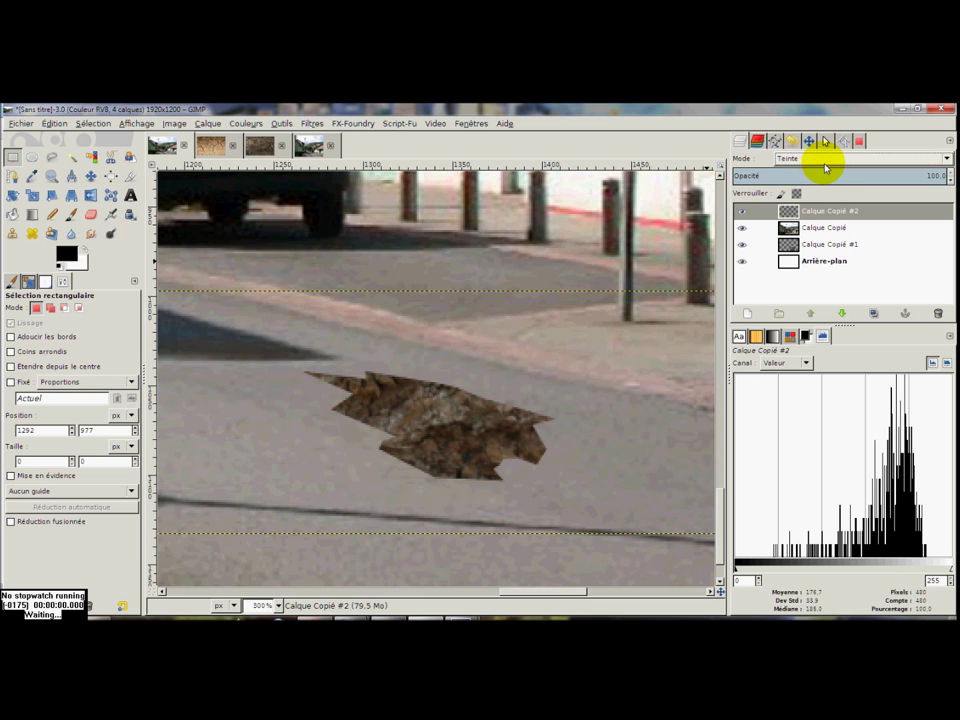
{"action": "scroll", "coordinate": [826, 167], "scroll_direction": "down", "scroll_amount": 2}
{"action": "scroll", "coordinate": [826, 167], "scroll_direction": "down", "scroll_amount": 1}
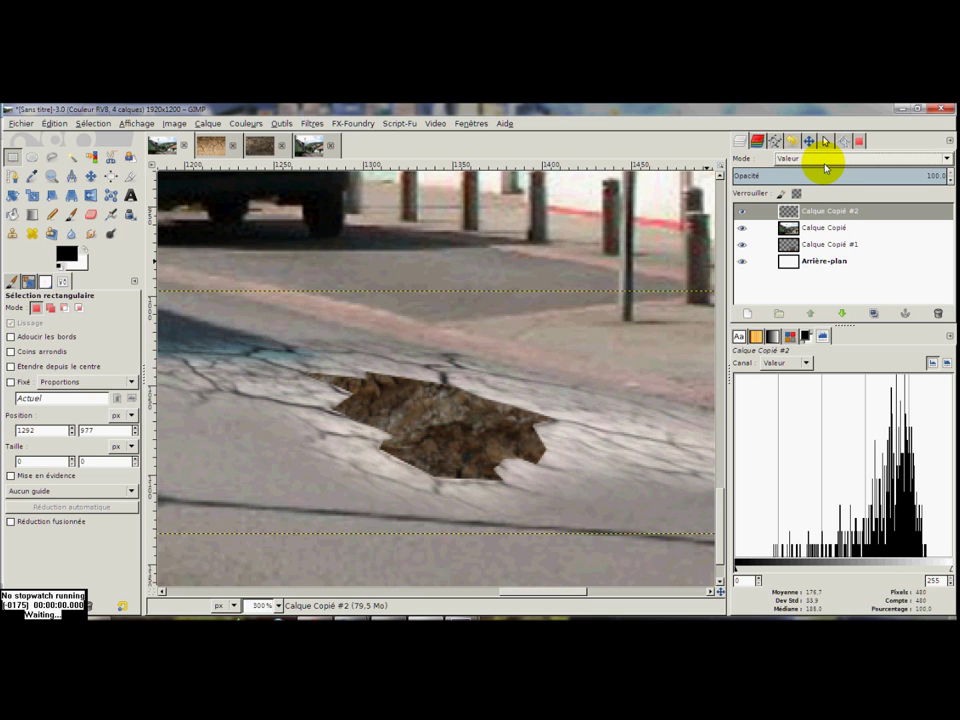
{"action": "scroll", "coordinate": [826, 167], "scroll_direction": "down", "scroll_amount": 1}
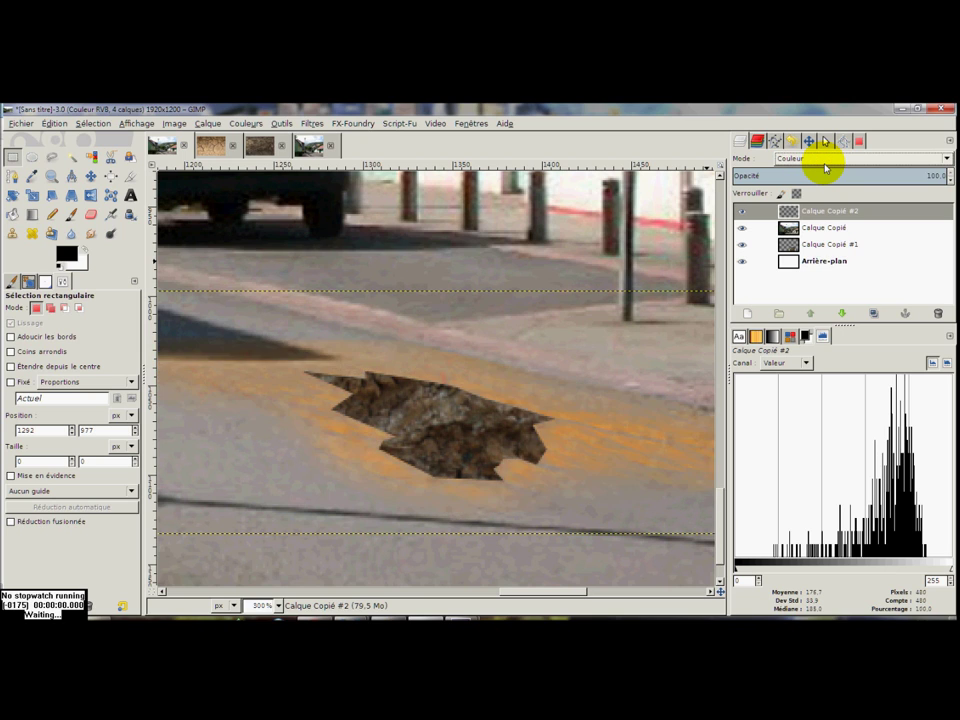
{"action": "scroll", "coordinate": [826, 167], "scroll_direction": "up", "scroll_amount": 1}
{"action": "scroll", "coordinate": [560, 335], "scroll_direction": "down", "scroll_amount": 2, "text": "ctrl"}
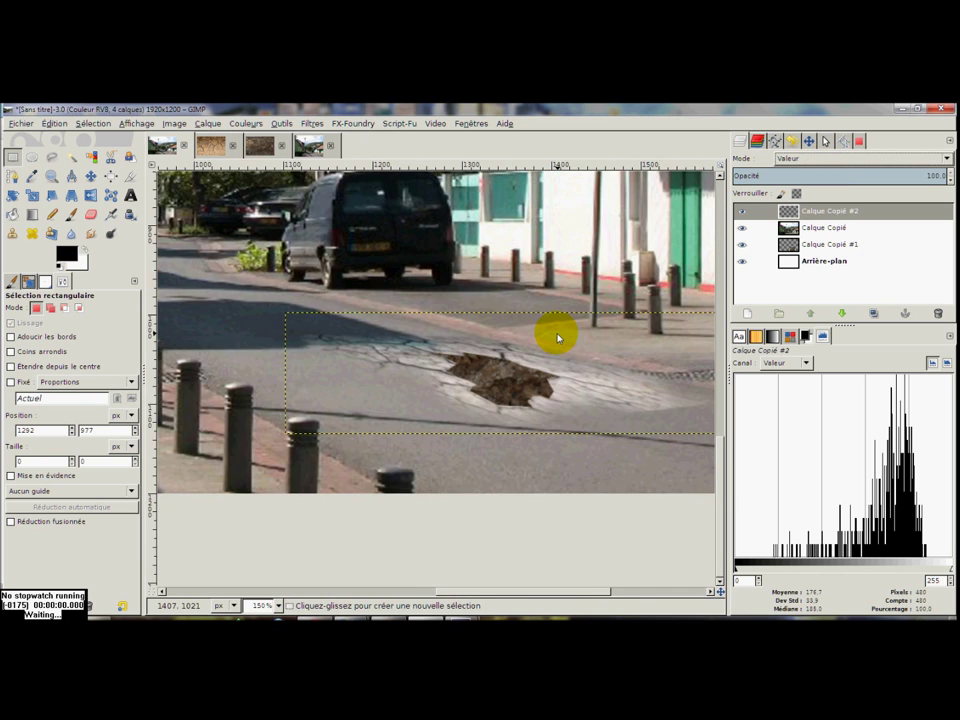
{"action": "scroll", "coordinate": [555, 332], "scroll_direction": "down", "scroll_amount": 1, "text": "ctrl"}
{"action": "scroll", "coordinate": [506, 370], "scroll_direction": "up", "scroll_amount": 2, "text": "ctrl"}
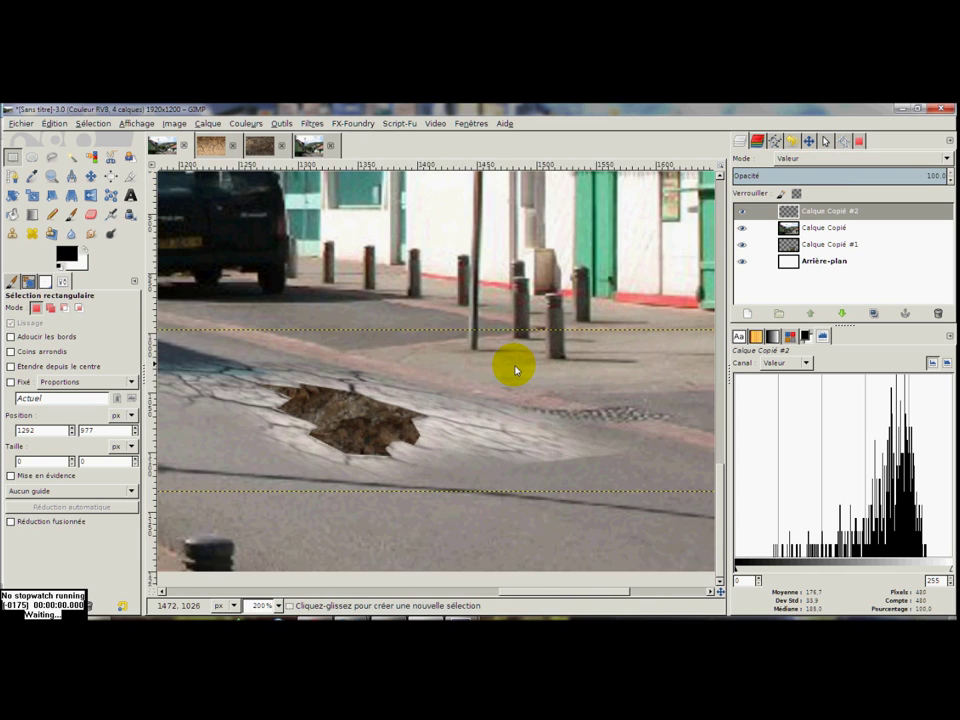
Step: Erase the patch's right end and set the cracked-earth layer back to Normal mode
{"action": "left_click", "coordinate": [91, 213]}
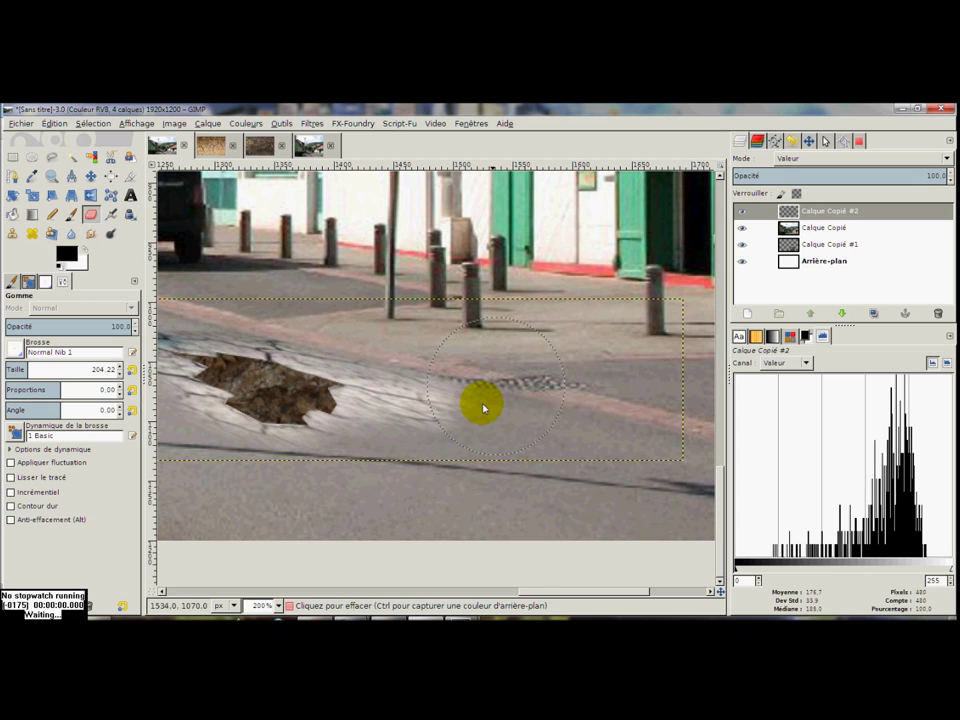
{"action": "left_click_drag", "start_coordinate": [486, 439], "coordinate": [521, 439]}
{"action": "scroll", "coordinate": [587, 443], "scroll_direction": "left", "scroll_amount": 1}
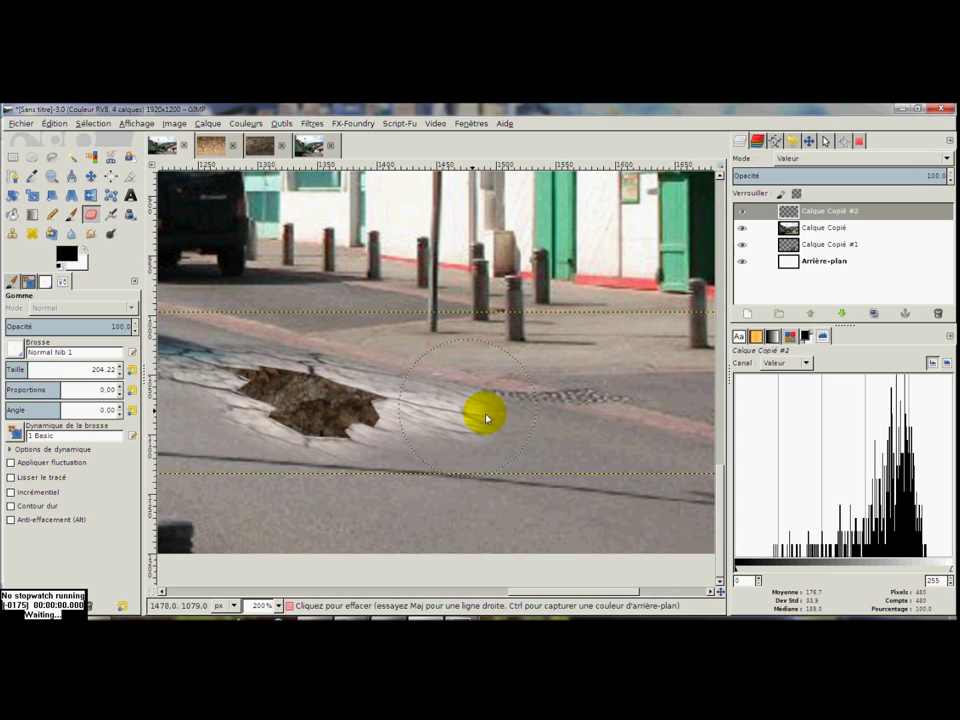
{"action": "scroll", "coordinate": [484, 414], "scroll_direction": "left", "scroll_amount": 2}
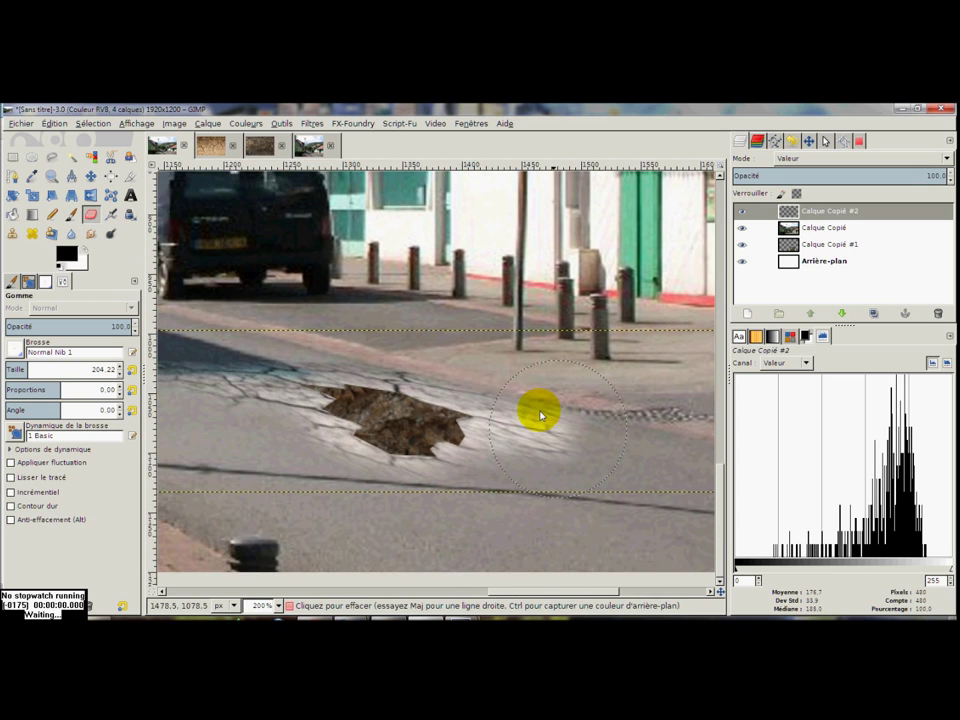
{"action": "left_click", "coordinate": [849, 160]}
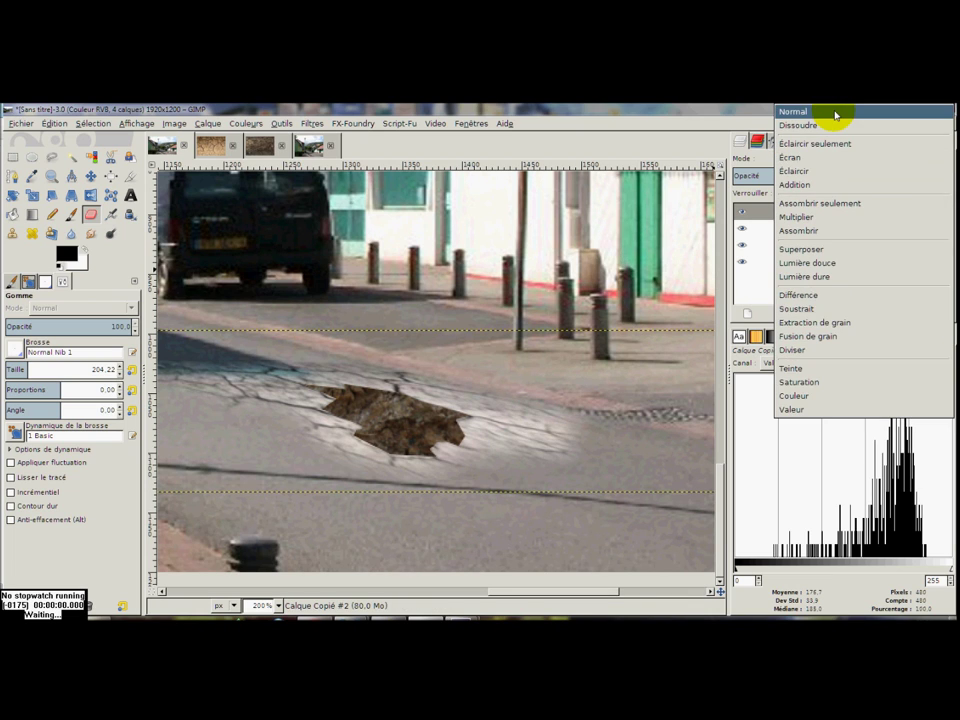
{"action": "left_click", "coordinate": [837, 112]}
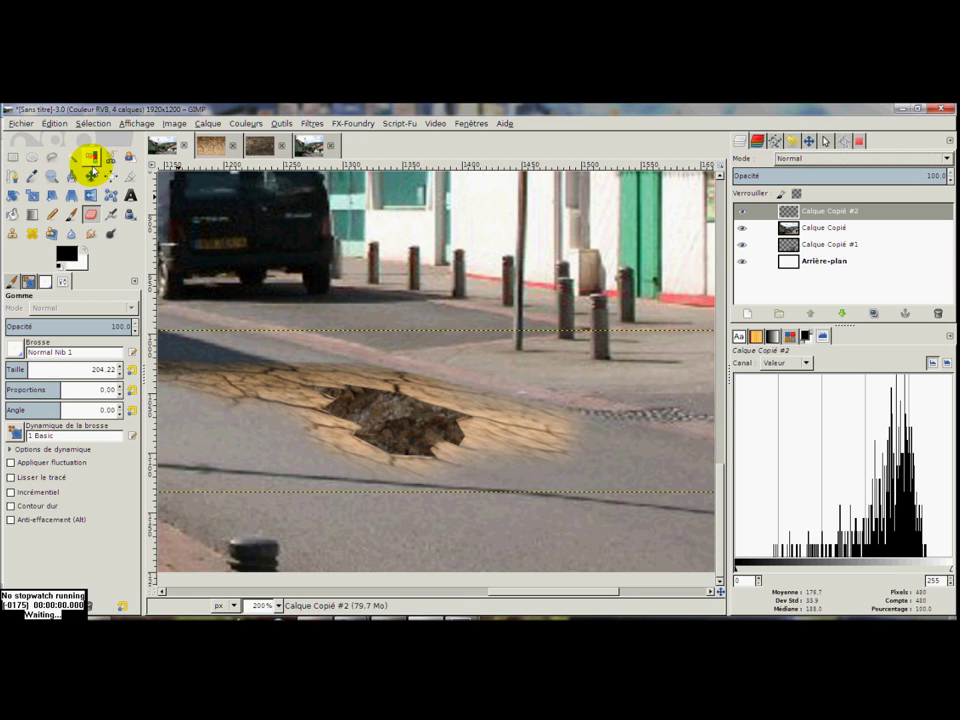
{"action": "left_click", "coordinate": [90, 157]}
Step: Select the cracked-earth patch by colour at threshold 24, refining the selection around the pothole
{"action": "scroll", "coordinate": [320, 380], "scroll_direction": "up", "scroll_amount": 1}
{"action": "scroll", "coordinate": [289, 381], "scroll_direction": "up", "scroll_amount": 1}
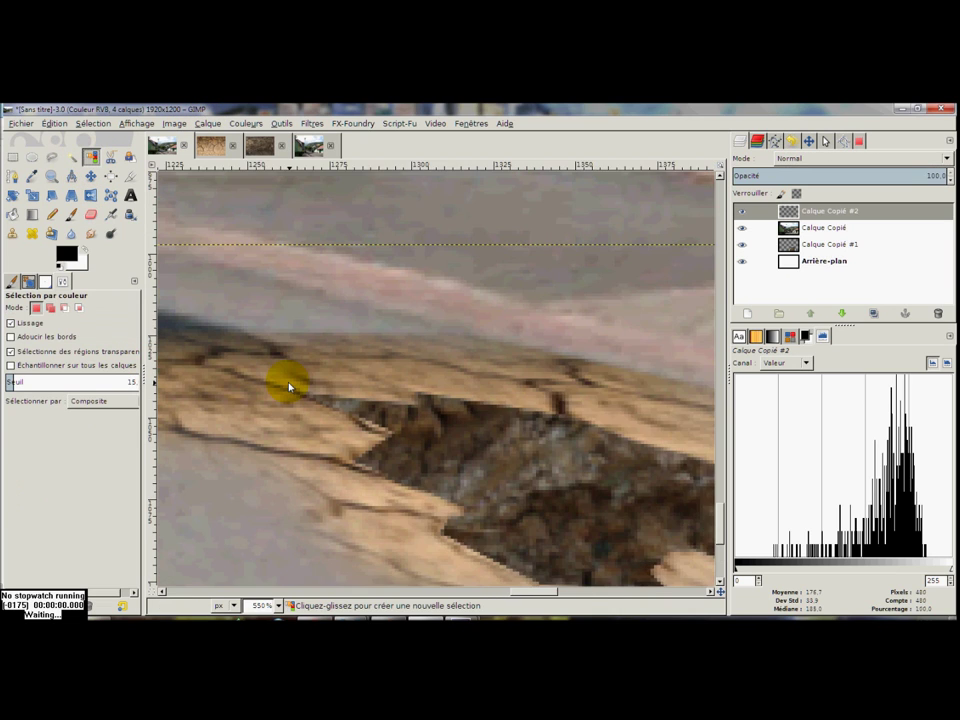
{"action": "scroll", "coordinate": [343, 381], "scroll_direction": "up", "scroll_amount": 1}
{"action": "left_click", "coordinate": [381, 453]}
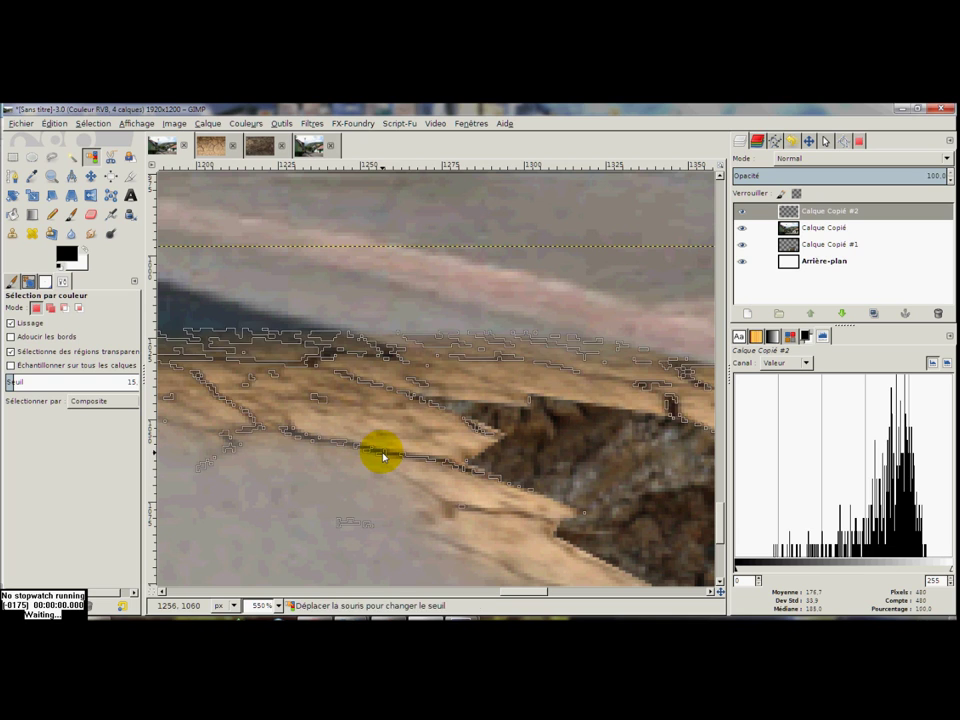
{"action": "left_click_drag", "start_coordinate": [30, 386], "coordinate": [79, 398]}
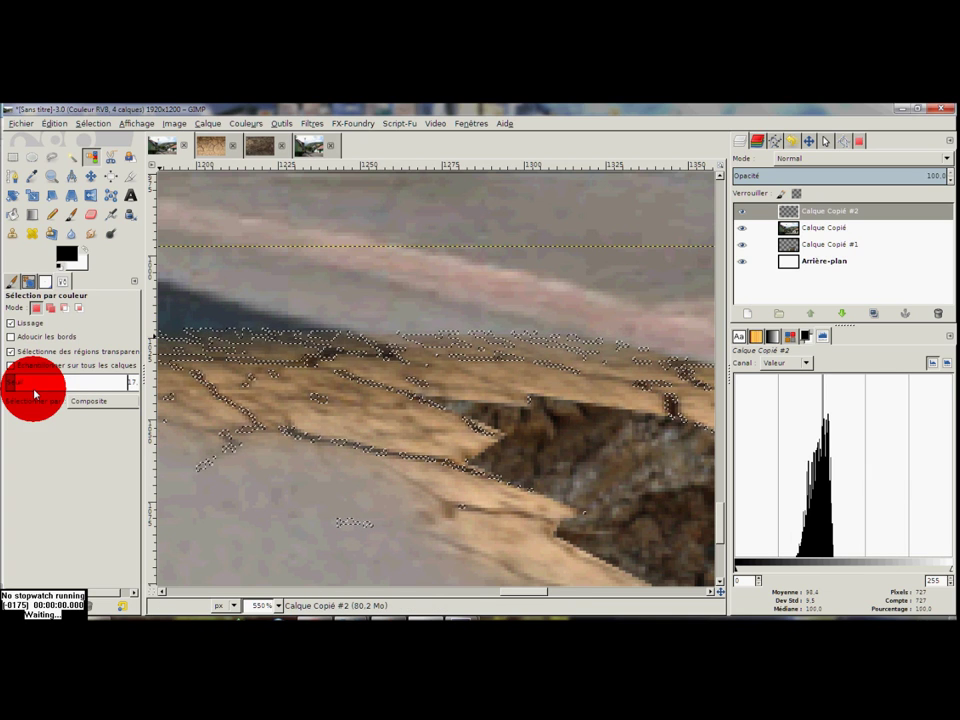
{"action": "left_click", "coordinate": [311, 369], "text": "ctrl"}
{"action": "scroll", "coordinate": [371, 411], "scroll_direction": "down", "scroll_amount": 3}
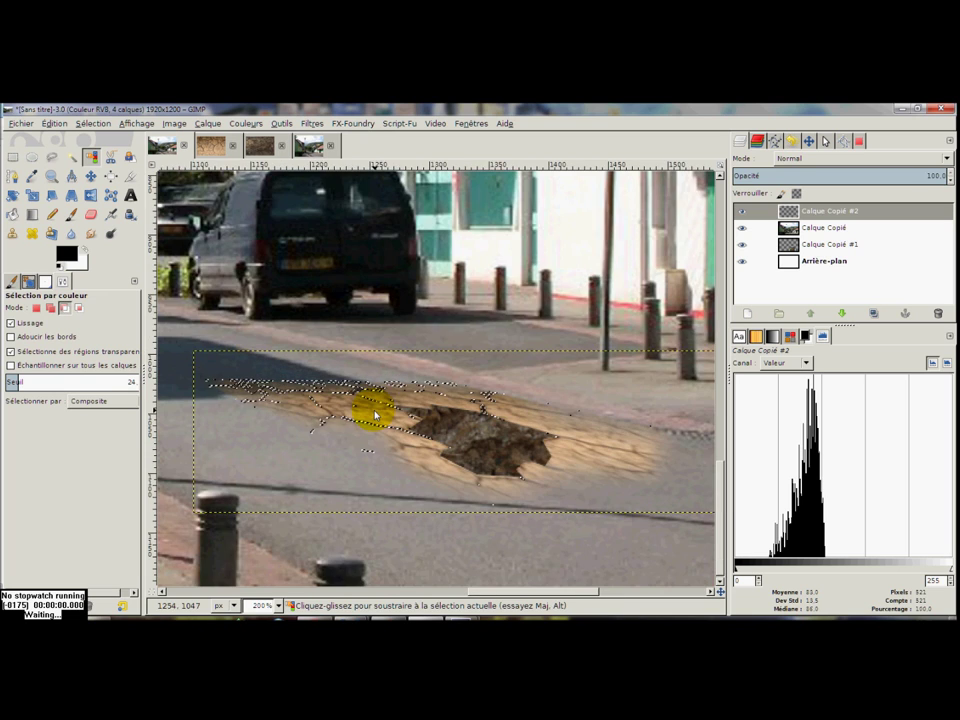
{"action": "scroll", "coordinate": [364, 428], "scroll_direction": "up", "scroll_amount": 1}
{"action": "scroll", "coordinate": [364, 428], "scroll_direction": "up", "scroll_amount": 1}
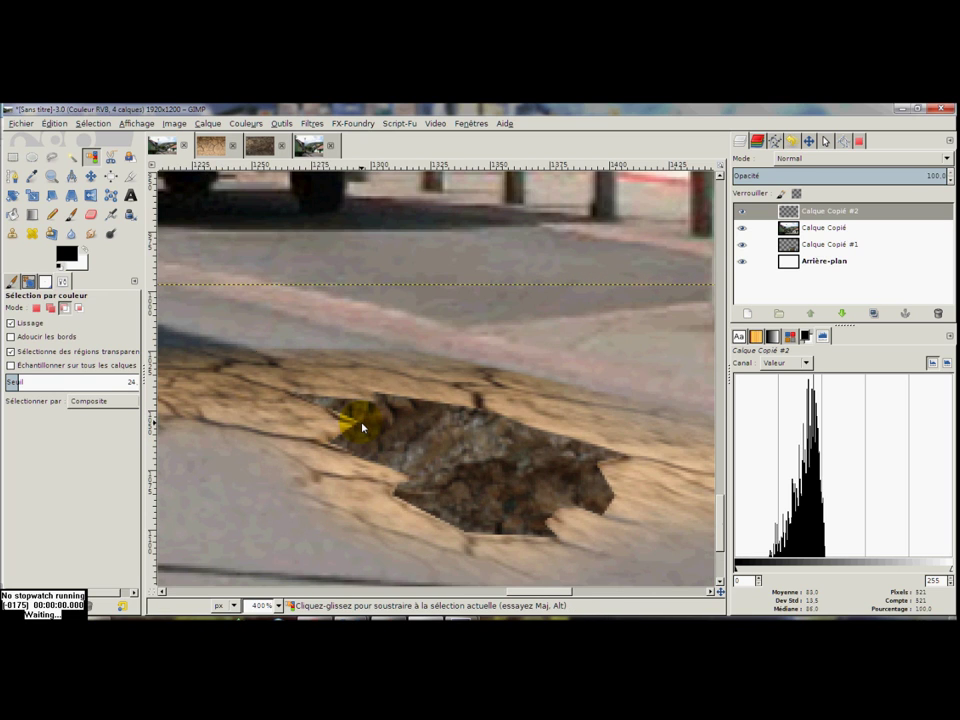
{"action": "left_click", "coordinate": [349, 483], "text": "shift"}
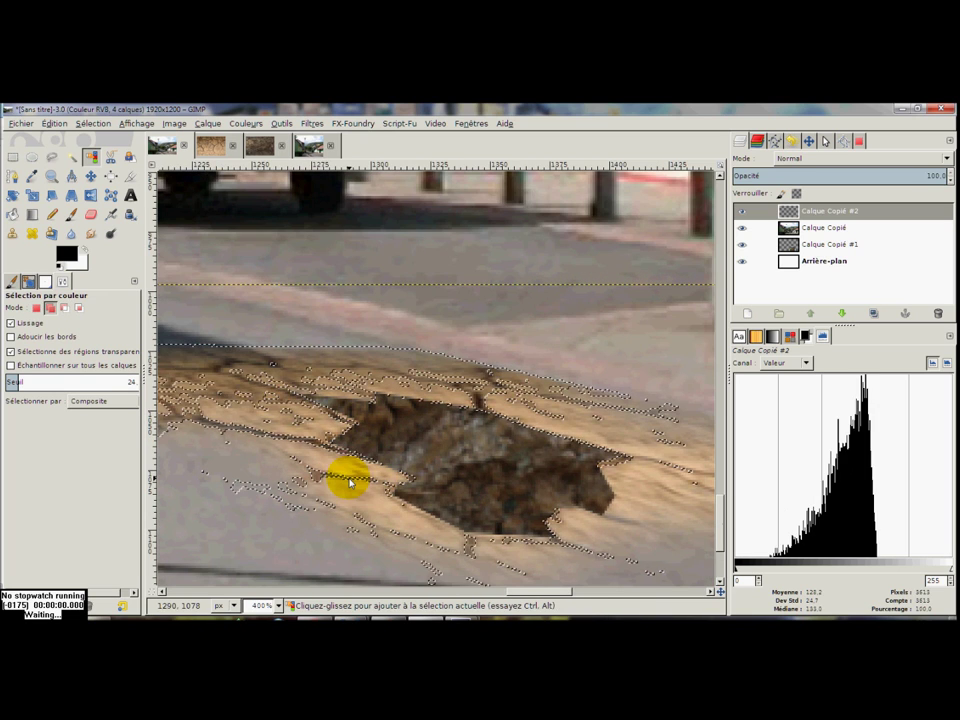
{"action": "scroll", "coordinate": [352, 482], "scroll_direction": "down", "scroll_amount": 1}
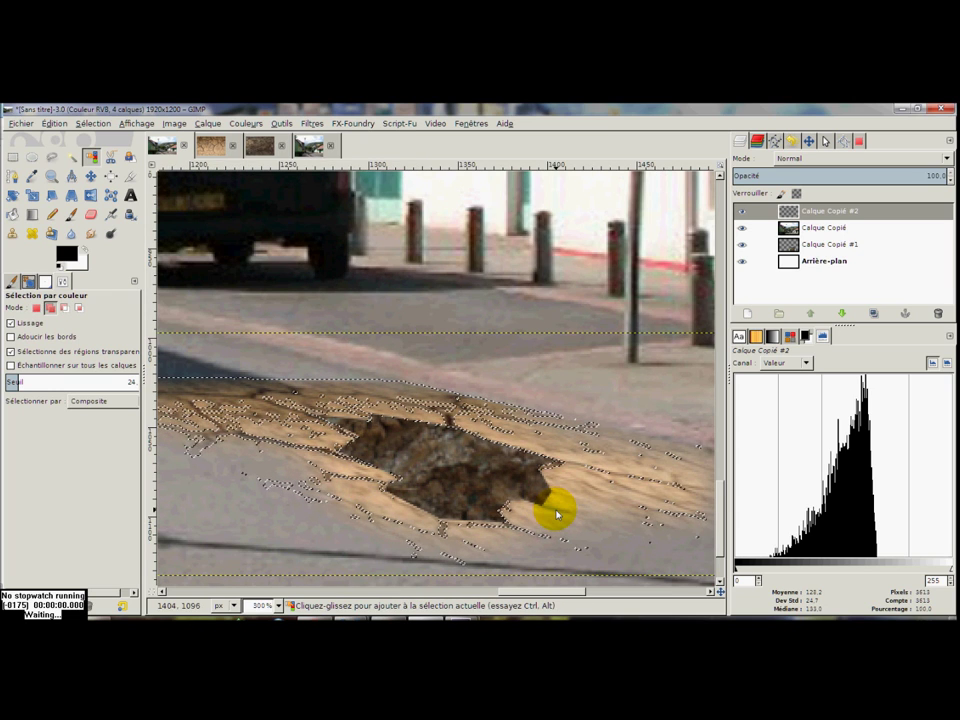
{"action": "left_click", "coordinate": [555, 511], "text": "shift"}
{"action": "scroll", "coordinate": [553, 508], "scroll_direction": "down", "scroll_amount": 1}
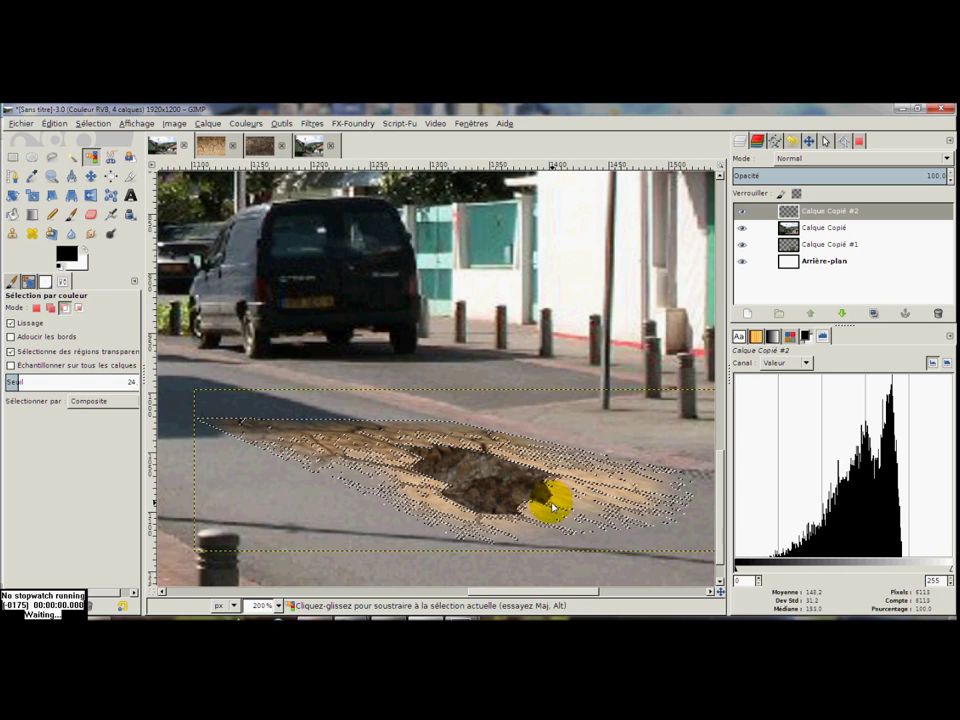
{"action": "scroll", "coordinate": [550, 508], "scroll_direction": "down", "scroll_amount": 1}
Step: Copy the selected earth pixels onto a new layer, then paste them over the road again
{"action": "key", "text": "ctrl+c"}
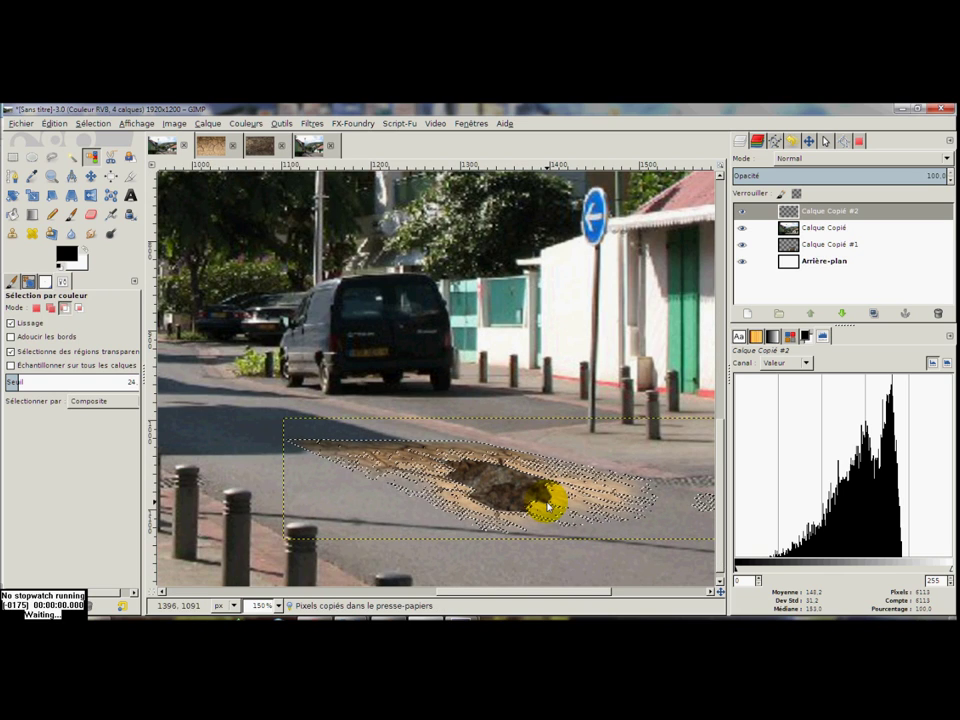
{"action": "key", "text": "ctrl+v"}
{"action": "left_click", "coordinate": [748, 318]}
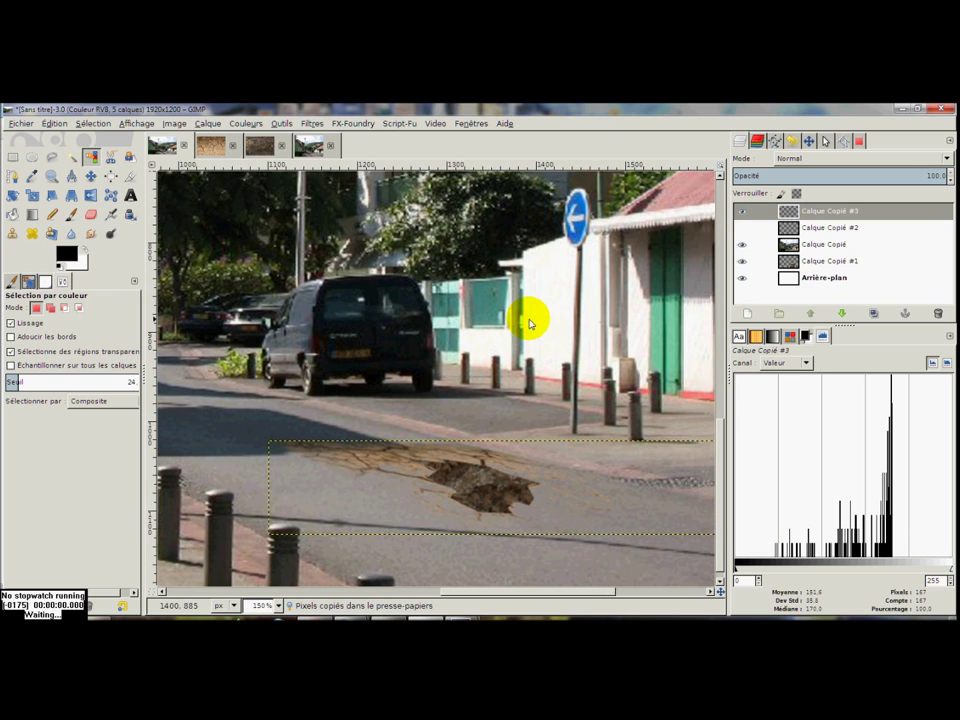
{"action": "scroll", "coordinate": [557, 338], "scroll_direction": "up", "scroll_amount": 2}
{"action": "scroll", "coordinate": [557, 343], "scroll_direction": "down", "scroll_amount": 1}
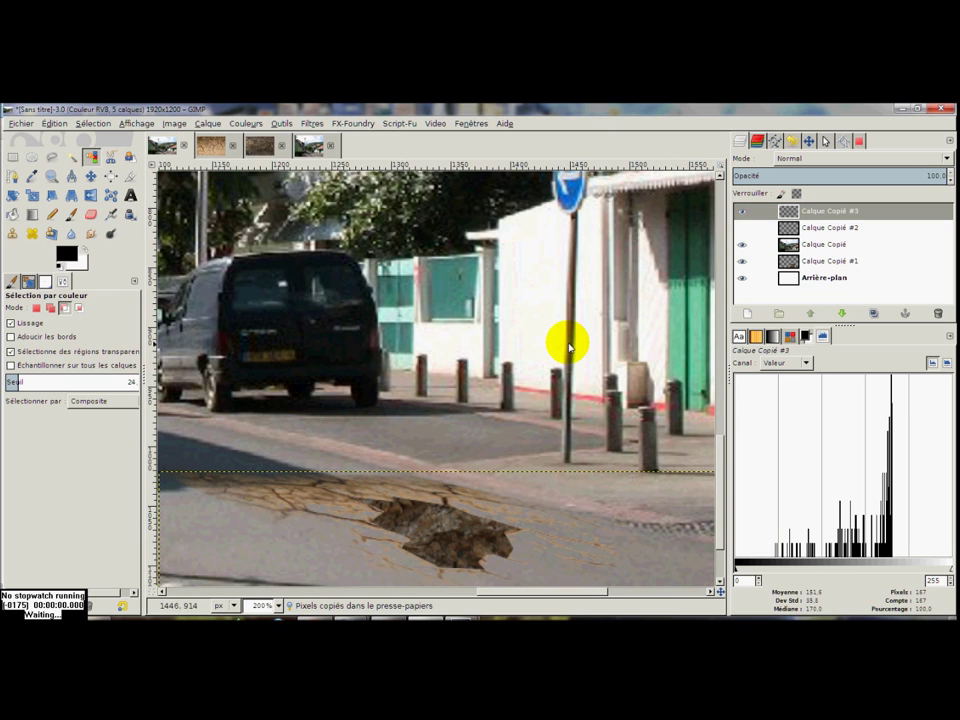
{"action": "key", "text": "ctrl+v"}
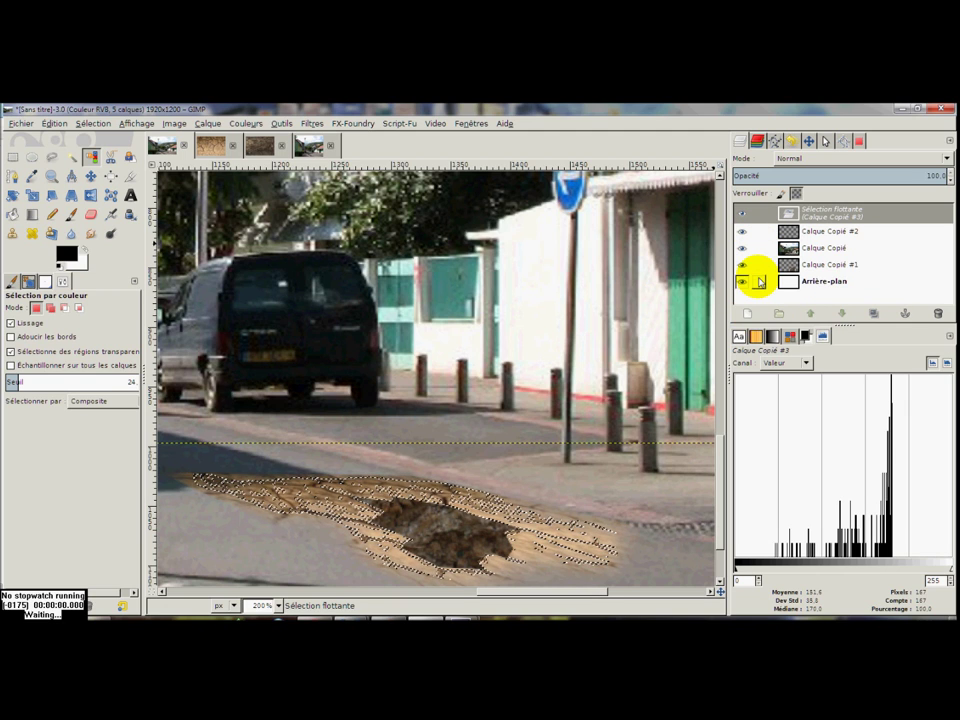
Step: Discard the floating paste and desaturate the cracked-earth layer with Couleurs > Désaturer
{"action": "left_click", "coordinate": [936, 313]}
{"action": "scroll", "coordinate": [470, 333], "scroll_direction": "left", "scroll_amount": 1}
{"action": "scroll", "coordinate": [437, 340], "scroll_direction": "left", "scroll_amount": 1}
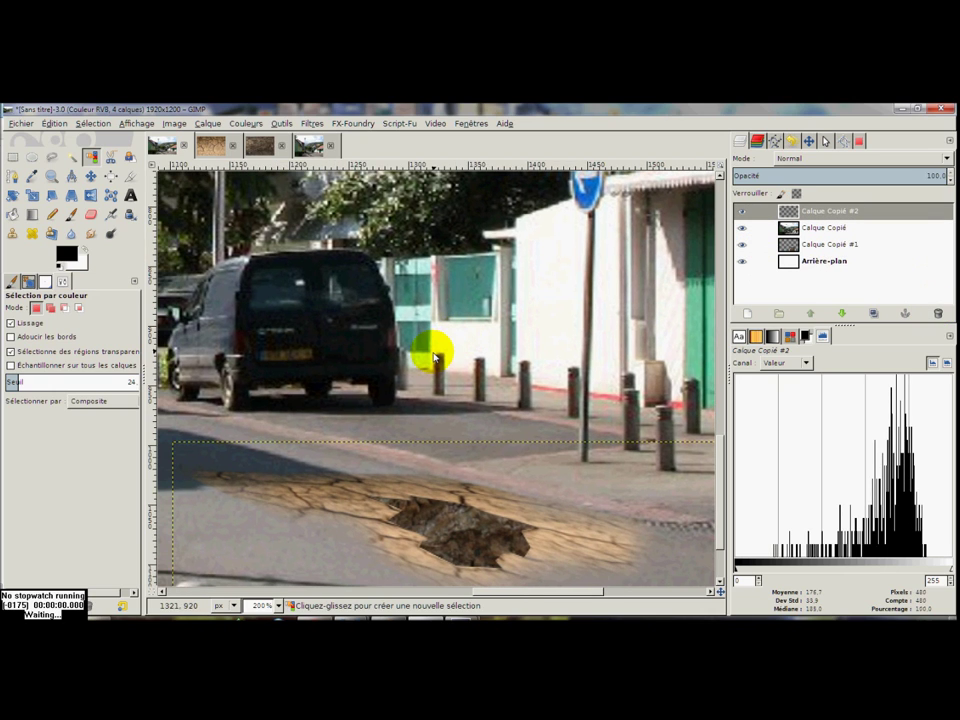
{"action": "left_click", "coordinate": [248, 125]}
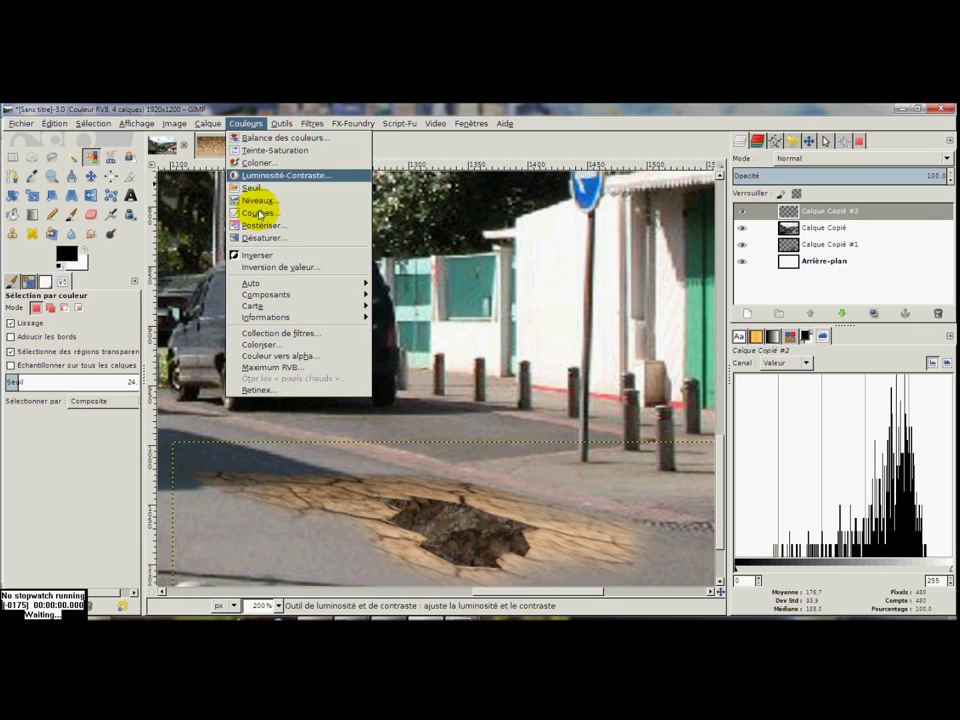
{"action": "left_click", "coordinate": [268, 236]}
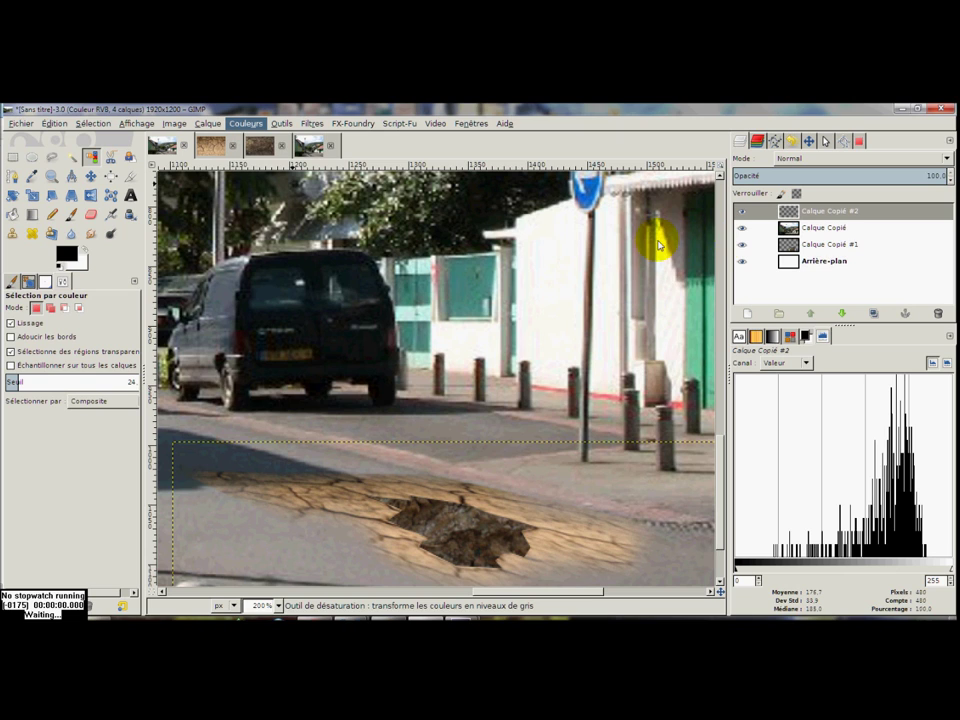
{"action": "left_click", "coordinate": [617, 260]}
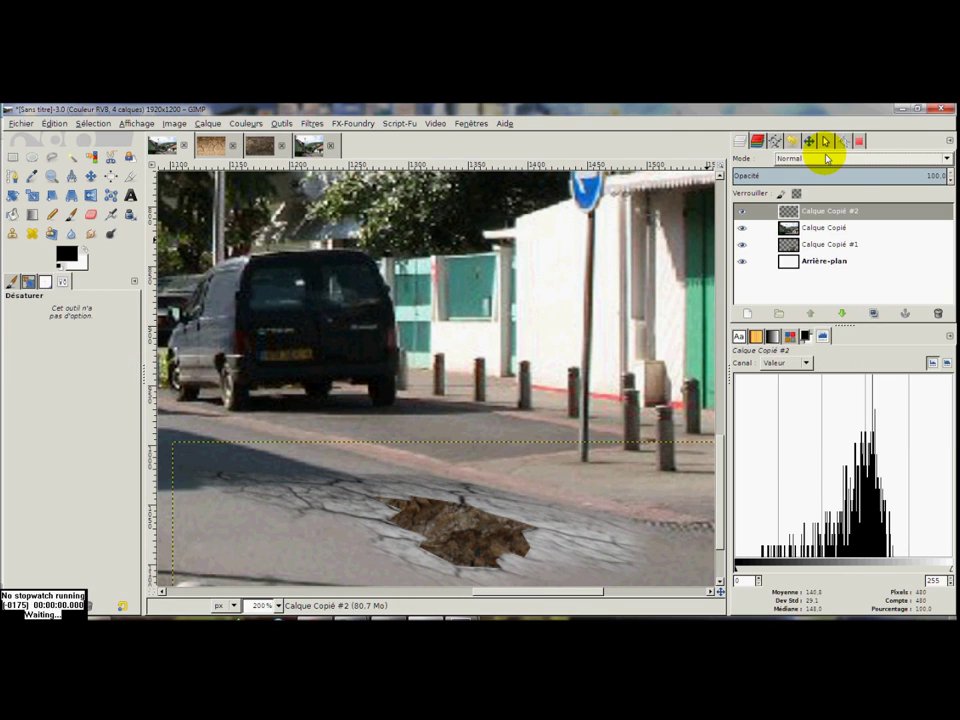
Step: Set the cracked-earth layer's blend mode to Assombrir seulement (Darken only)
{"action": "scroll", "coordinate": [827, 158], "scroll_direction": "down", "scroll_amount": 2}
{"action": "scroll", "coordinate": [827, 158], "scroll_direction": "down", "scroll_amount": 1}
{"action": "scroll", "coordinate": [827, 158], "scroll_direction": "down", "scroll_amount": 1}
{"action": "scroll", "coordinate": [827, 158], "scroll_direction": "down", "scroll_amount": 1}
{"action": "scroll", "coordinate": [827, 158], "scroll_direction": "down", "scroll_amount": 1}
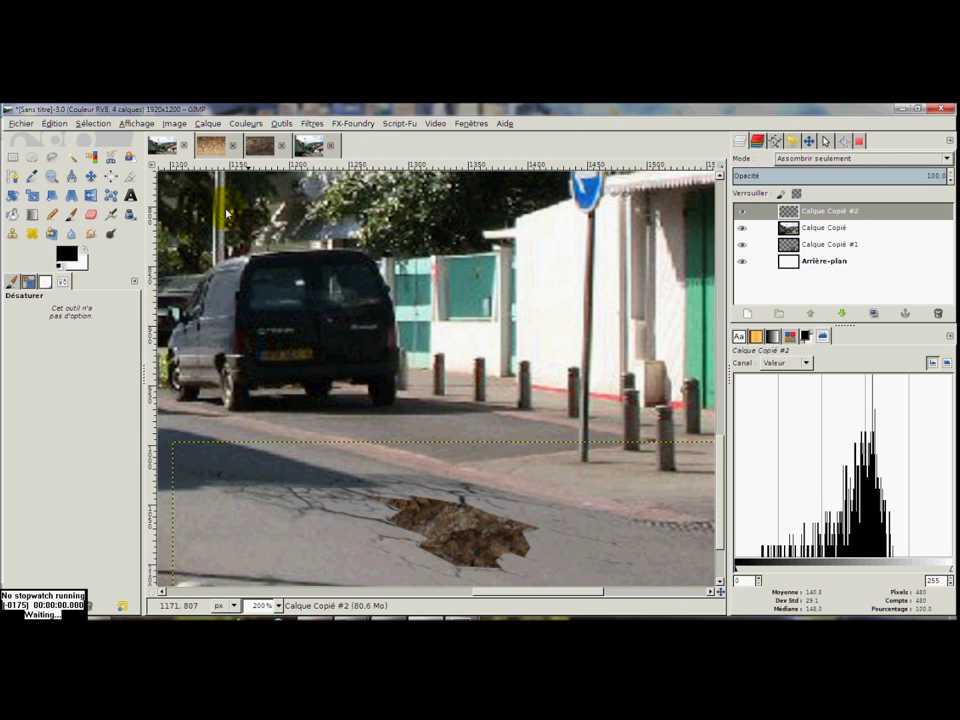
{"action": "left_click", "coordinate": [89, 220]}
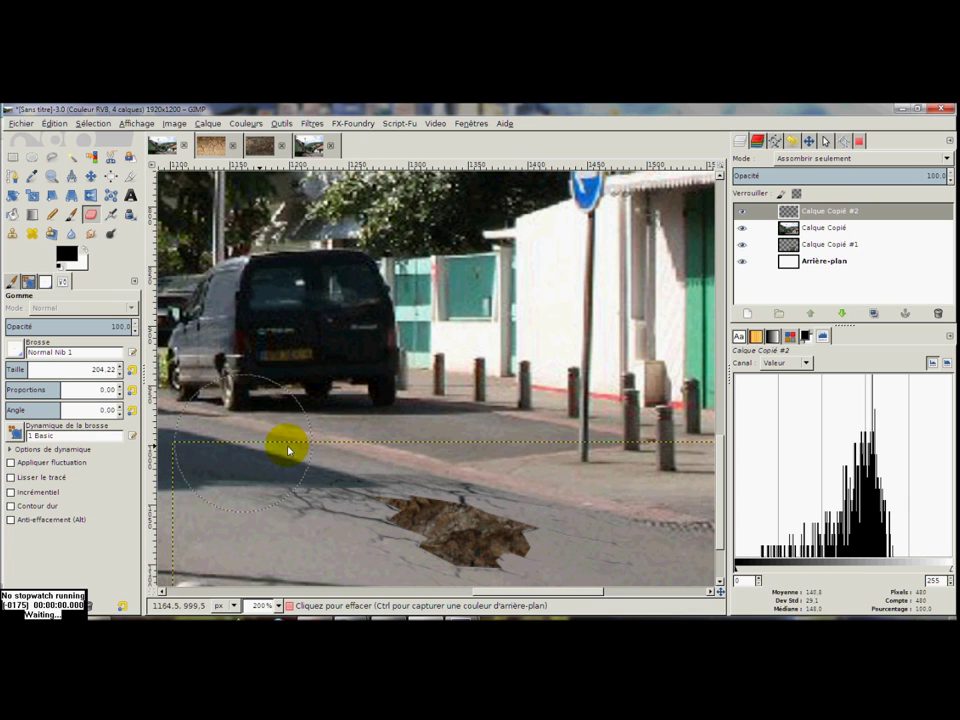
Step: Erase the stray crack lines on the road beside the pothole, then select Calque Copié #1
{"action": "key", "text": "ctrl"}
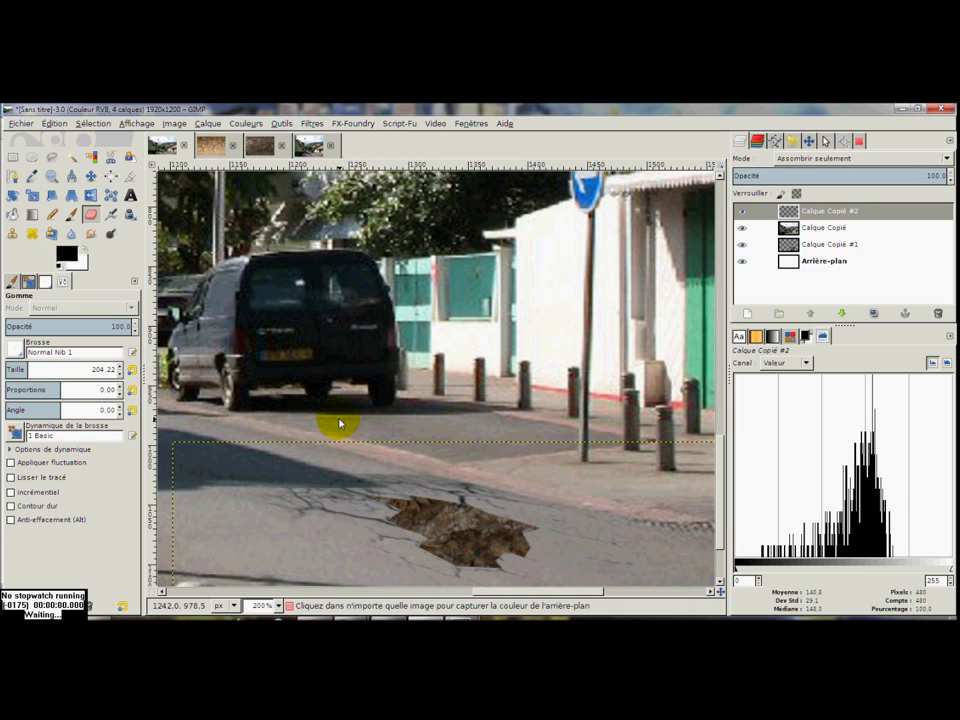
{"action": "scroll", "coordinate": [337, 421], "scroll_direction": "down", "scroll_amount": 2, "text": "ctrl"}
{"action": "scroll", "coordinate": [463, 470], "scroll_direction": "up", "scroll_amount": 1, "text": "ctrl"}
{"action": "scroll", "coordinate": [463, 470], "scroll_direction": "up", "scroll_amount": 1, "text": "ctrl"}
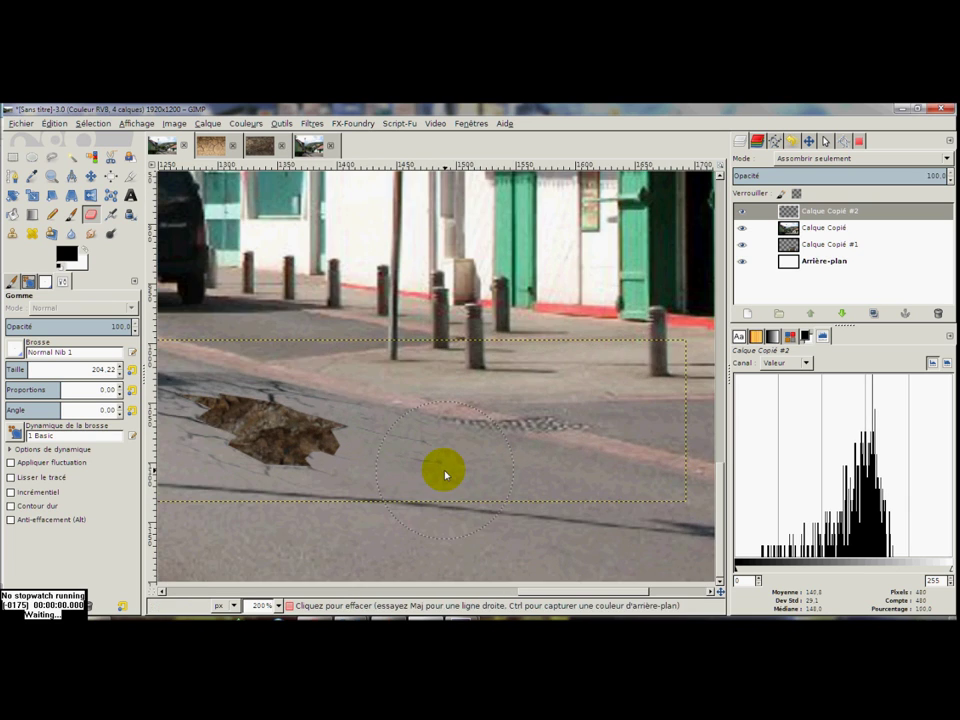
{"action": "left_click_drag", "start_coordinate": [461, 463], "coordinate": [446, 462]}
{"action": "scroll", "coordinate": [488, 473], "scroll_direction": "down", "scroll_amount": 1, "text": "ctrl"}
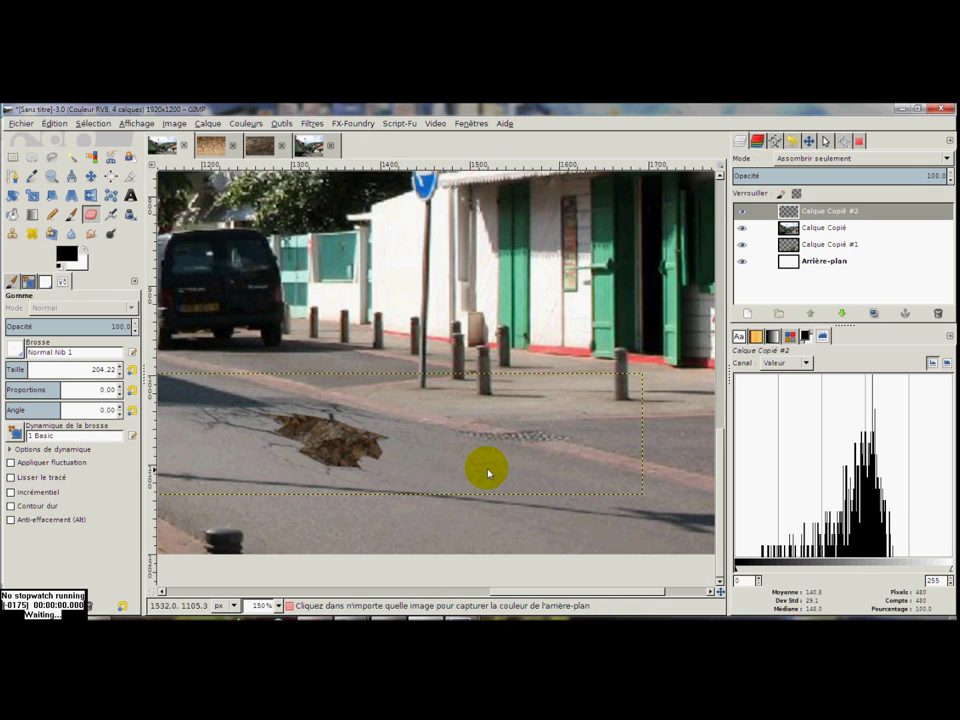
{"action": "scroll", "coordinate": [488, 473], "scroll_direction": "up", "scroll_amount": 2}
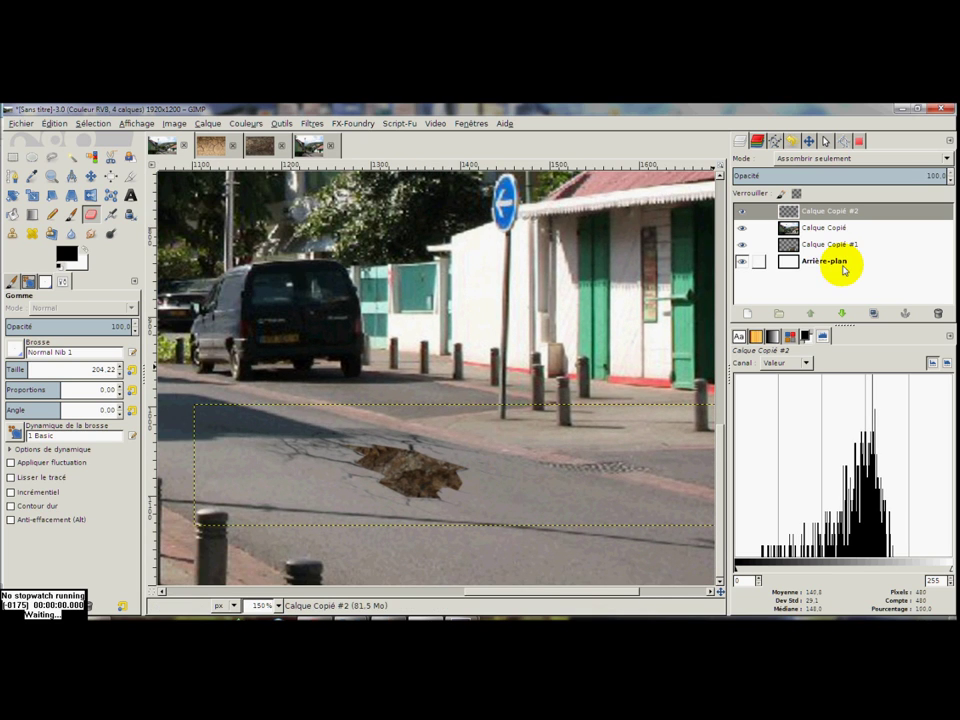
{"action": "scroll", "coordinate": [548, 306], "scroll_direction": "down", "scroll_amount": 1, "text": "ctrl"}
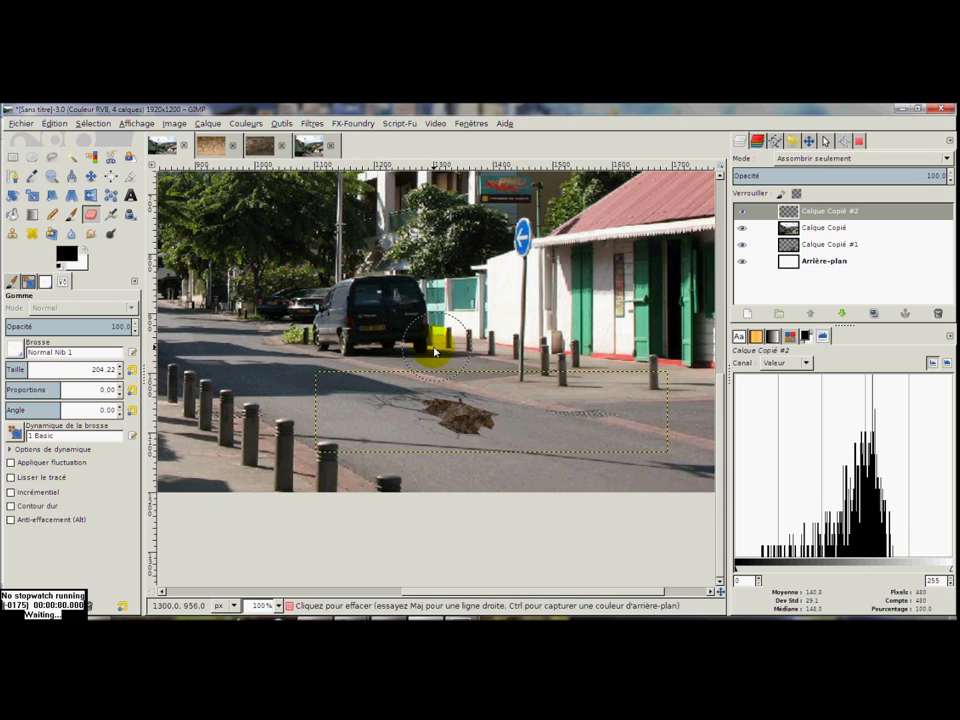
{"action": "left_click", "coordinate": [829, 246]}
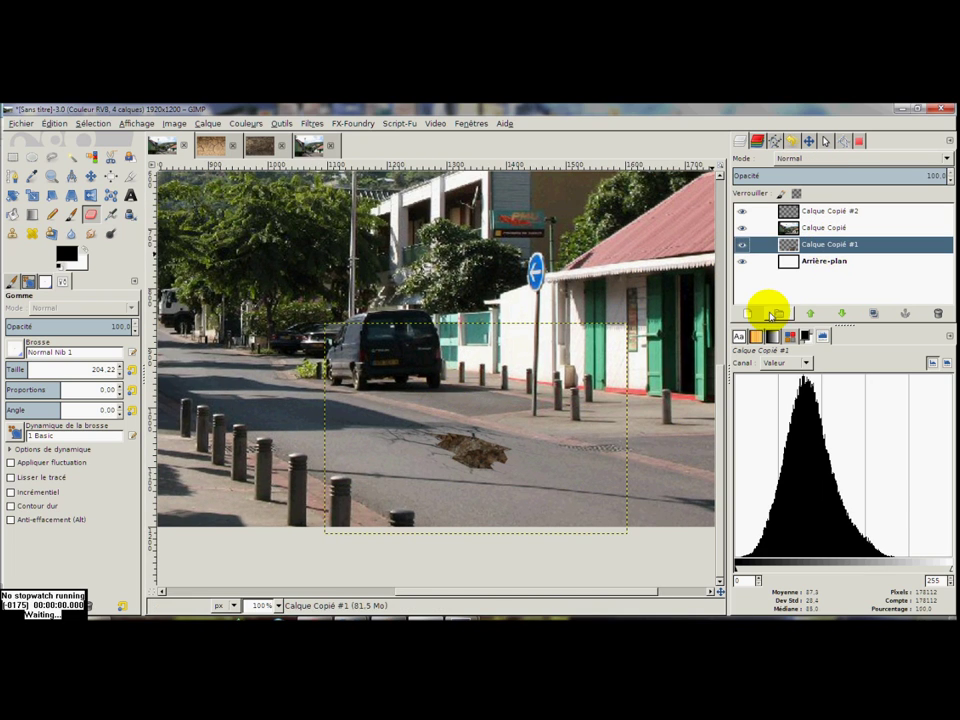
{"action": "left_click", "coordinate": [750, 313]}
Step: Confirm the new empty Calque layer above Calque Copié #1 and switch to the Color Picker
{"action": "key", "text": "Return"}
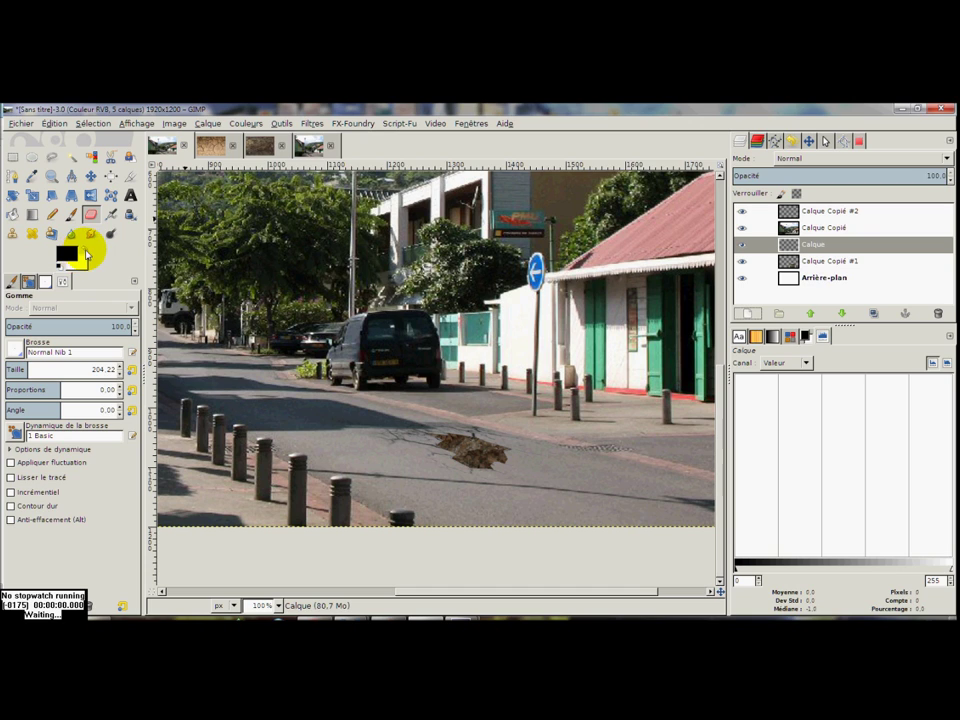
{"action": "left_click", "coordinate": [32, 175]}
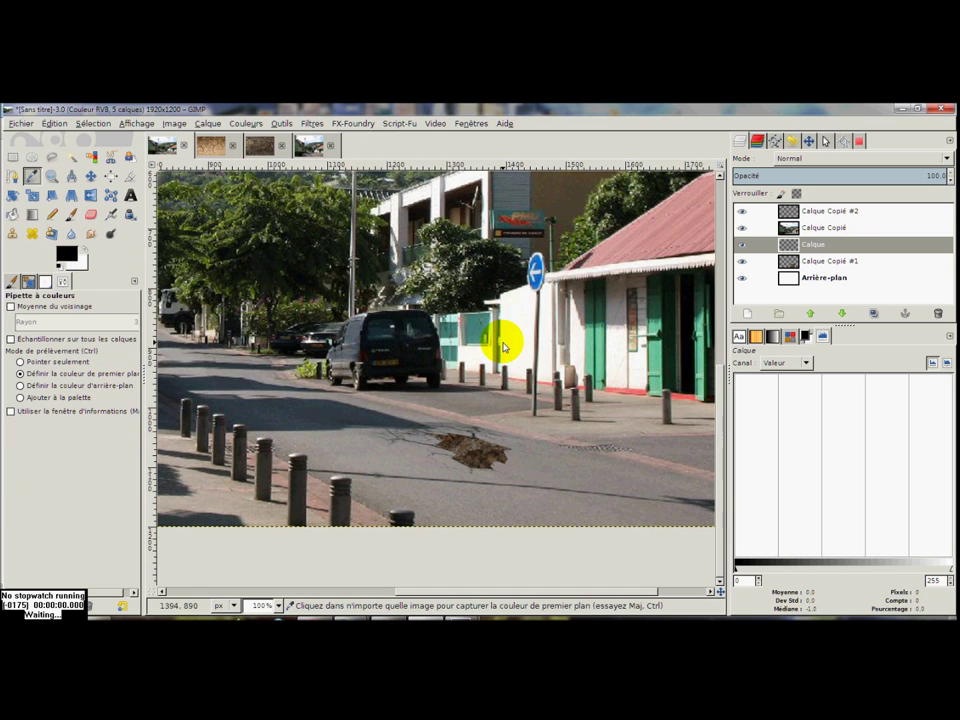
{"action": "scroll", "coordinate": [470, 400], "scroll_direction": "up", "scroll_amount": 3}
{"action": "scroll", "coordinate": [464, 418], "scroll_direction": "up", "scroll_amount": 2}
{"action": "scroll", "coordinate": [492, 428], "scroll_direction": "left", "scroll_amount": 2}
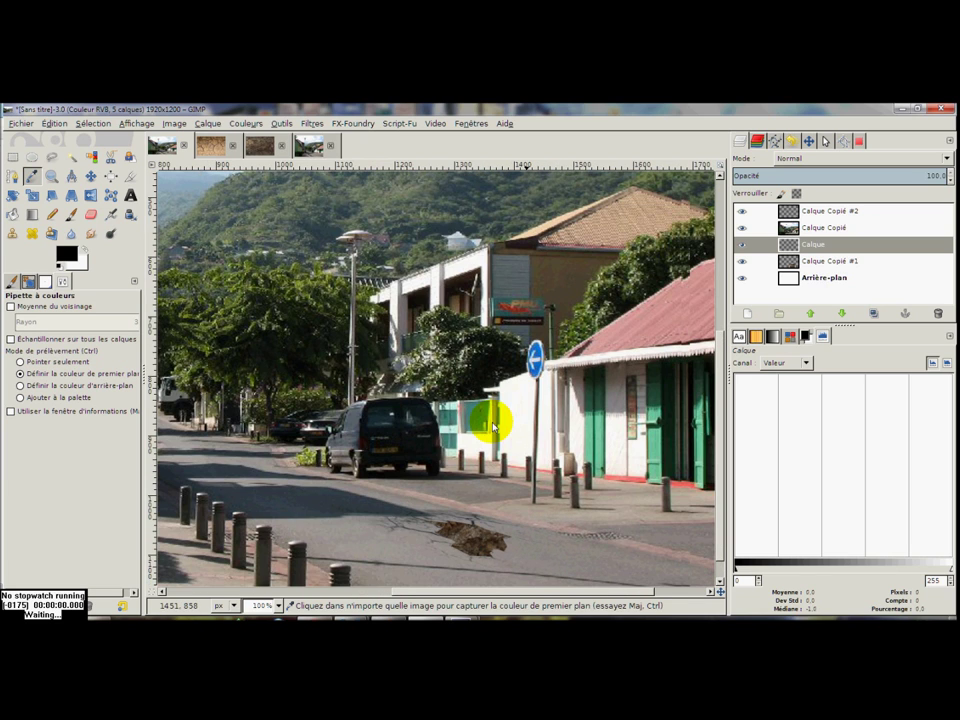
{"action": "scroll", "coordinate": [493, 425], "scroll_direction": "up", "scroll_amount": 2}
{"action": "scroll", "coordinate": [470, 445], "scroll_direction": "right", "scroll_amount": 3}
Step: Sample a near-white colour from the road sign on Calque Copié, then return to Calque
{"action": "scroll", "coordinate": [453, 465], "scroll_direction": "up", "scroll_amount": 5, "text": "ctrl"}
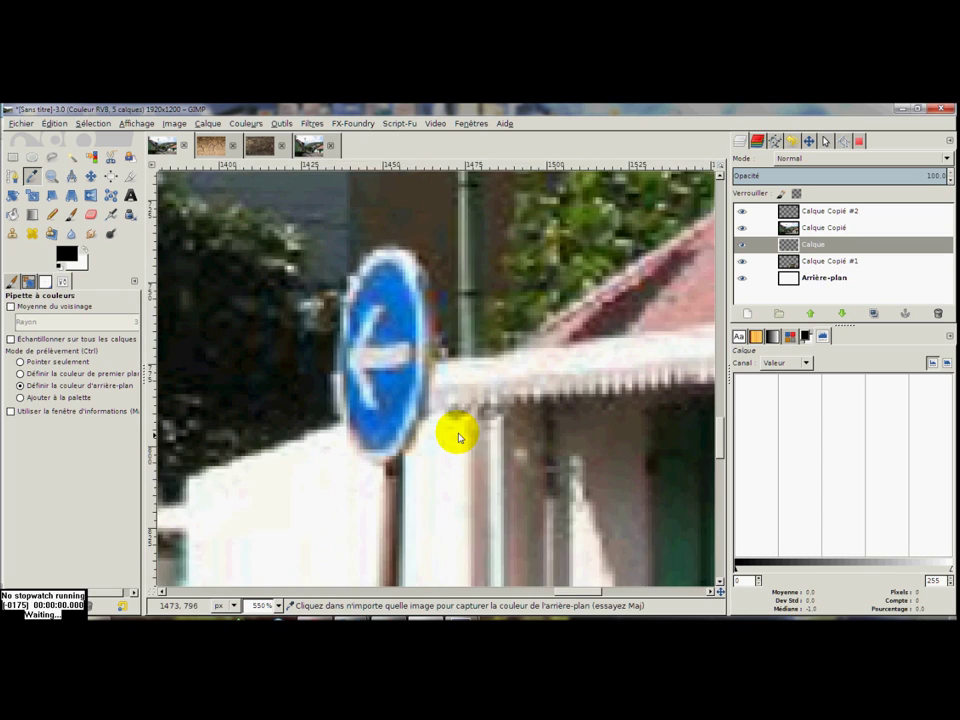
{"action": "scroll", "coordinate": [476, 499], "scroll_direction": "up", "scroll_amount": 1}
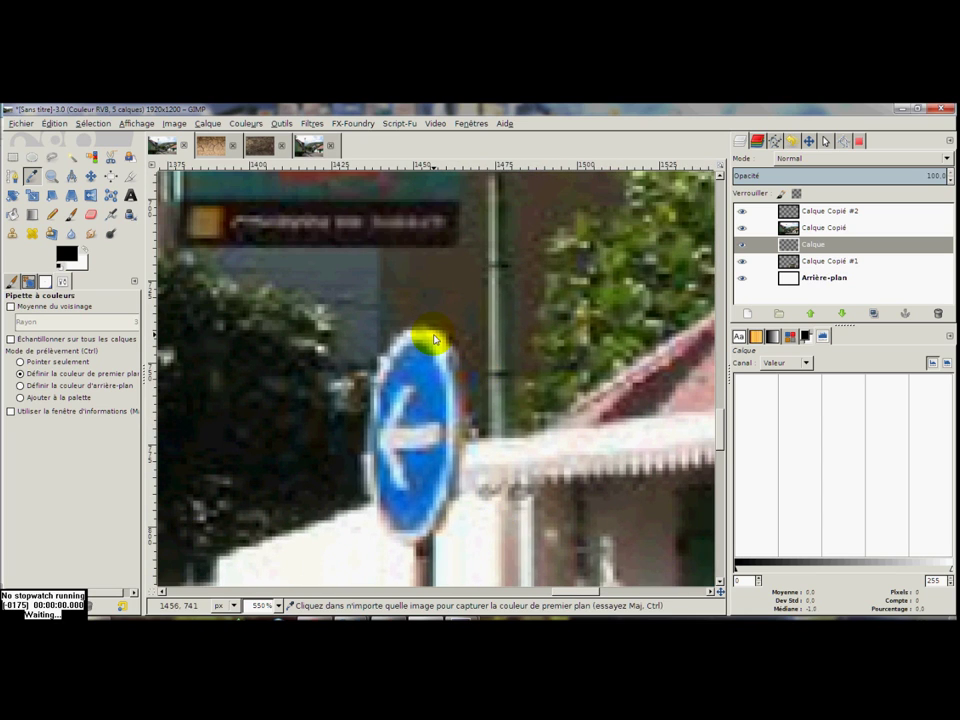
{"action": "left_click", "coordinate": [438, 346]}
{"action": "left_click", "coordinate": [830, 227]}
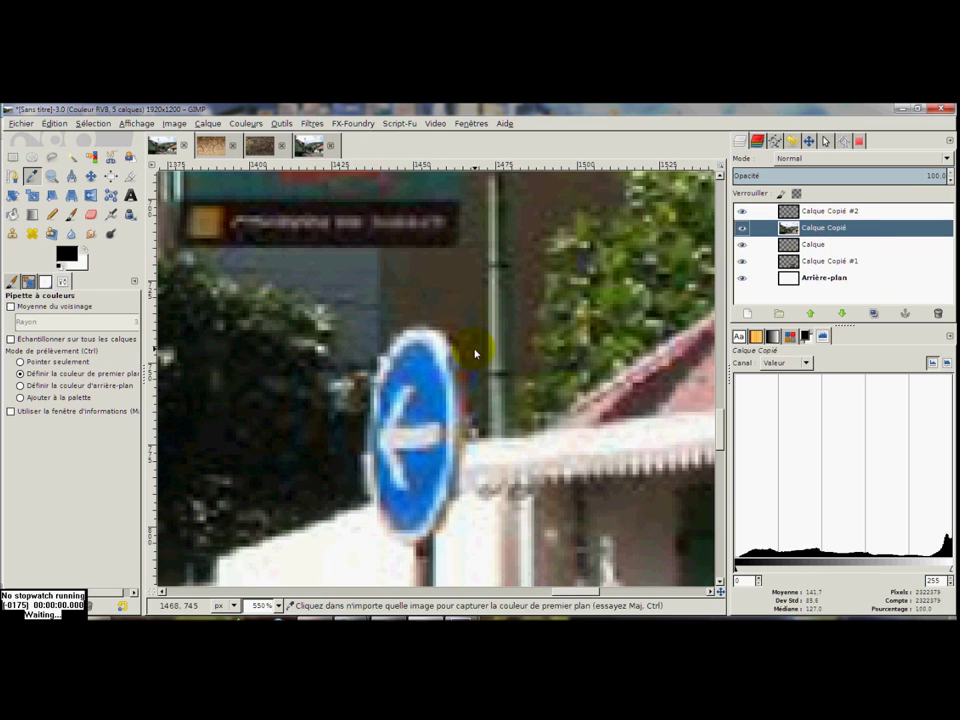
{"action": "left_click", "coordinate": [432, 338]}
{"action": "left_click", "coordinate": [436, 338]}
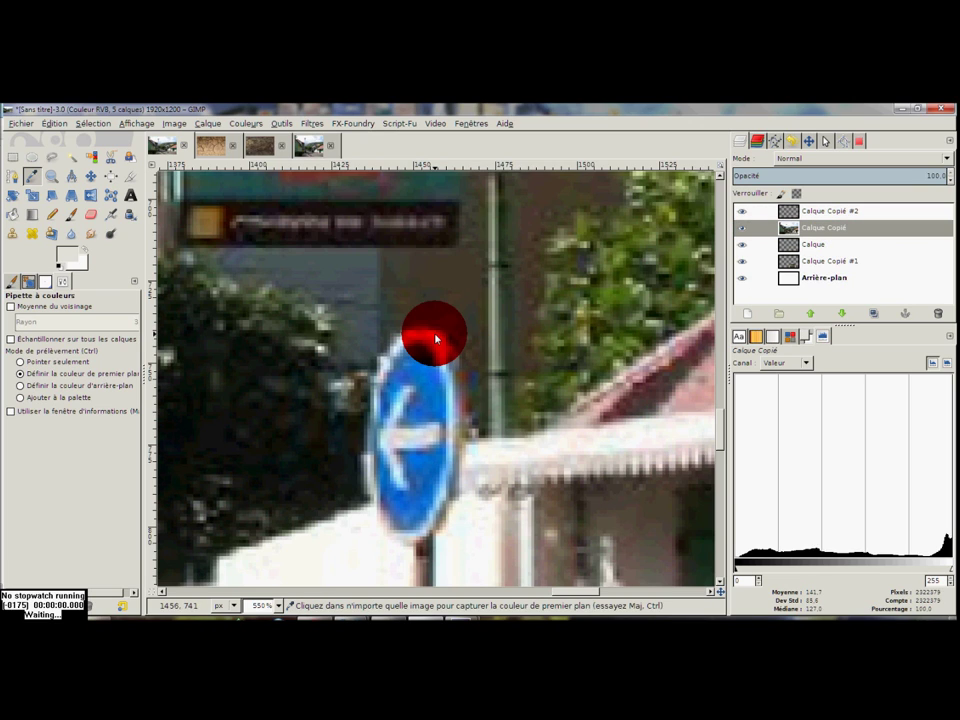
{"action": "left_click", "coordinate": [824, 245]}
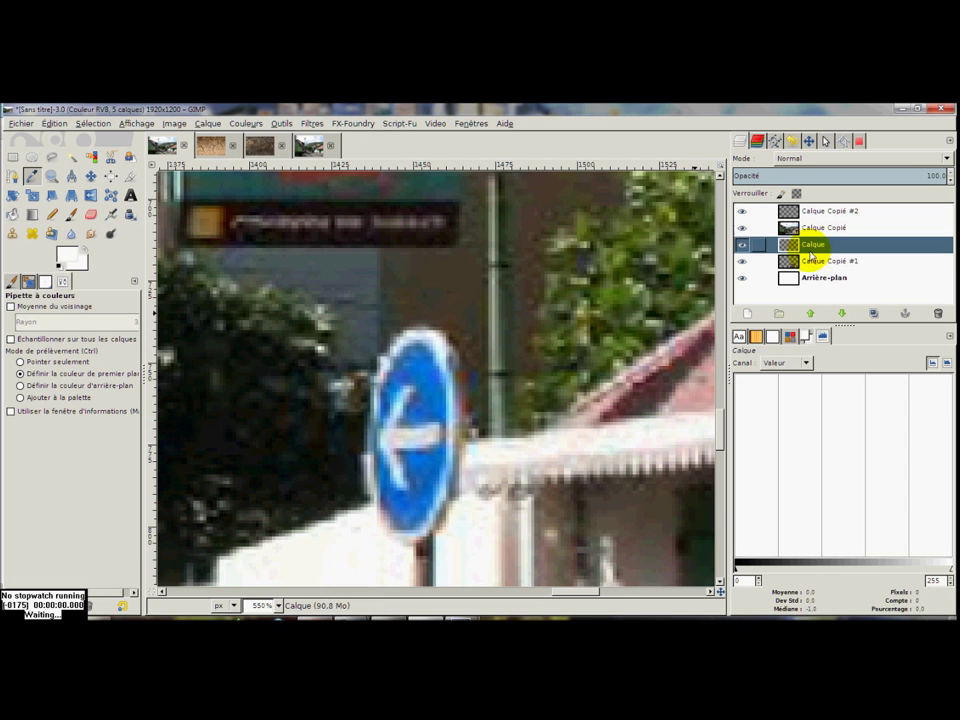
{"action": "left_click", "coordinate": [71, 214]}
Step: Paint pale whitish strokes over the pothole patch on the Calque layer
{"action": "scroll", "coordinate": [330, 436], "scroll_direction": "down", "scroll_amount": 5}
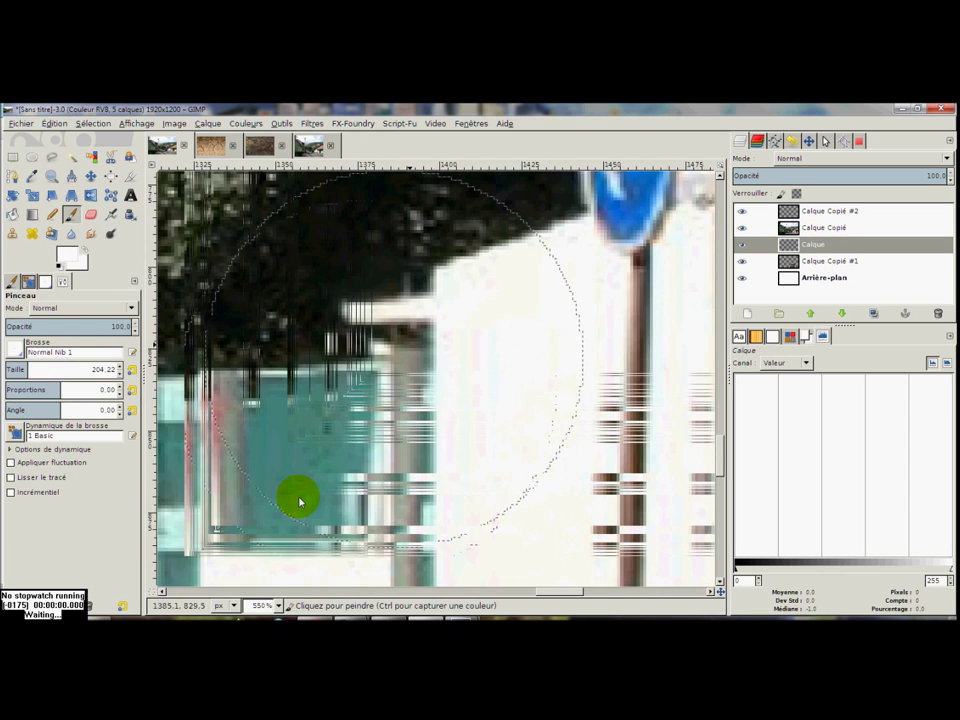
{"action": "left_click_drag", "start_coordinate": [294, 497], "coordinate": [381, 411]}
{"action": "scroll", "coordinate": [381, 411], "scroll_direction": "down", "scroll_amount": 2}
{"action": "scroll", "coordinate": [381, 407], "scroll_direction": "down", "scroll_amount": 1}
{"action": "scroll", "coordinate": [377, 420], "scroll_direction": "down", "scroll_amount": 1}
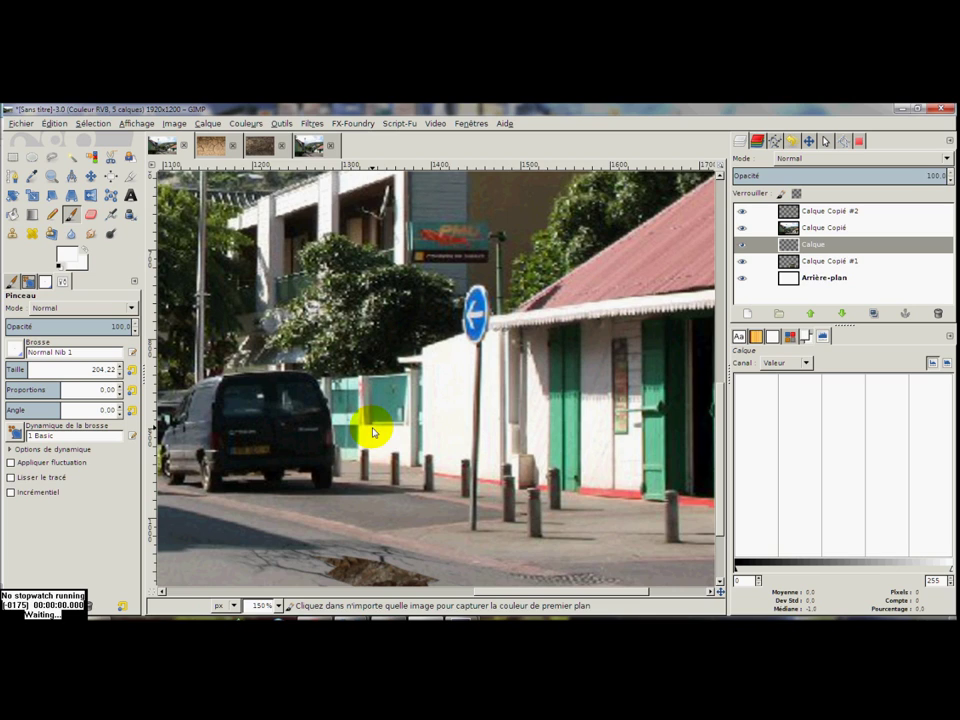
{"action": "scroll", "coordinate": [365, 477], "scroll_direction": "down", "scroll_amount": 2}
{"action": "scroll", "coordinate": [384, 444], "scroll_direction": "left", "scroll_amount": 1}
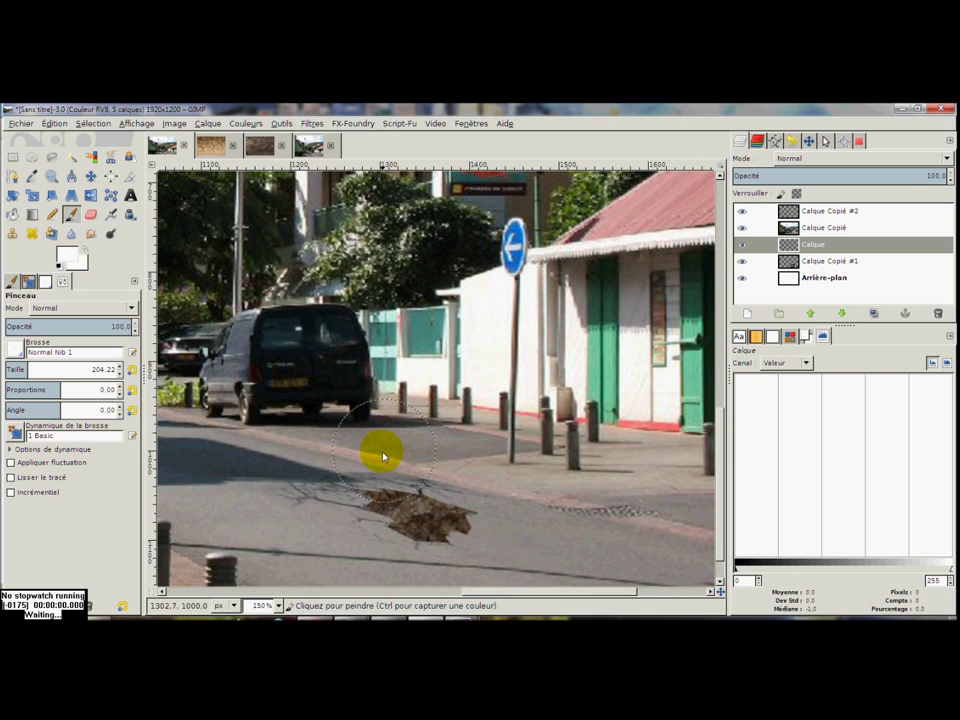
{"action": "mouse_move", "coordinate": [443, 493]}
{"action": "left_mouse_down"}
{"action": "mouse_move", "coordinate": [454, 501]}
{"action": "mouse_move", "coordinate": [430, 508]}
{"action": "left_mouse_up"}
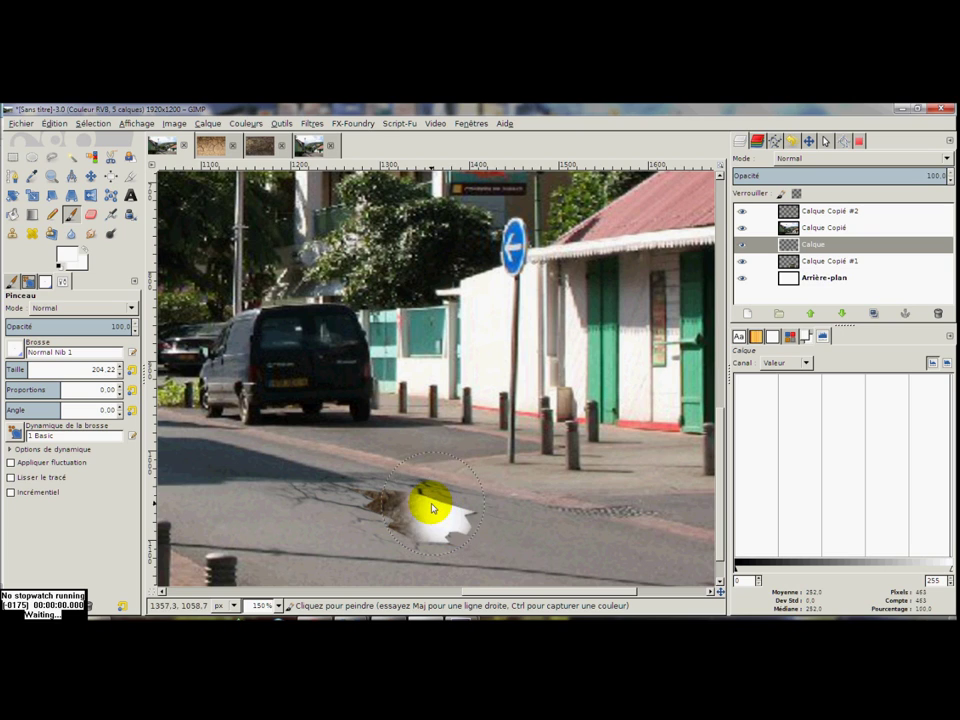
{"action": "left_click", "coordinate": [429, 512]}
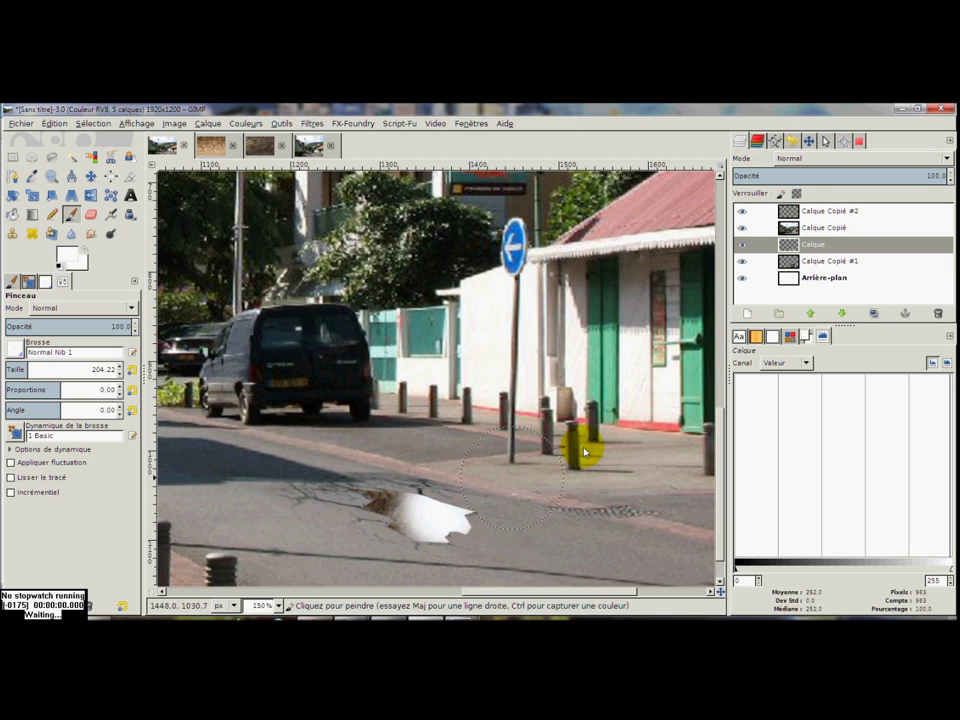
Step: Set the Calque layer's blend mode to Lumière douce (Soft light)
{"action": "scroll", "coordinate": [827, 160], "scroll_direction": "down", "scroll_amount": 1}
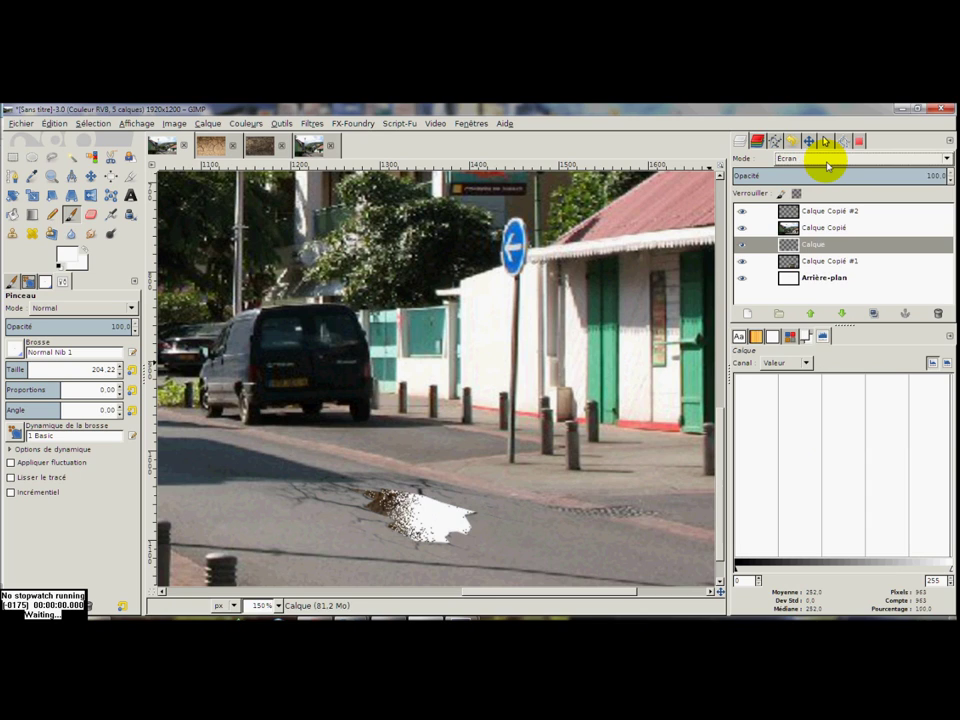
{"action": "scroll", "coordinate": [827, 163], "scroll_direction": "down", "scroll_amount": 1}
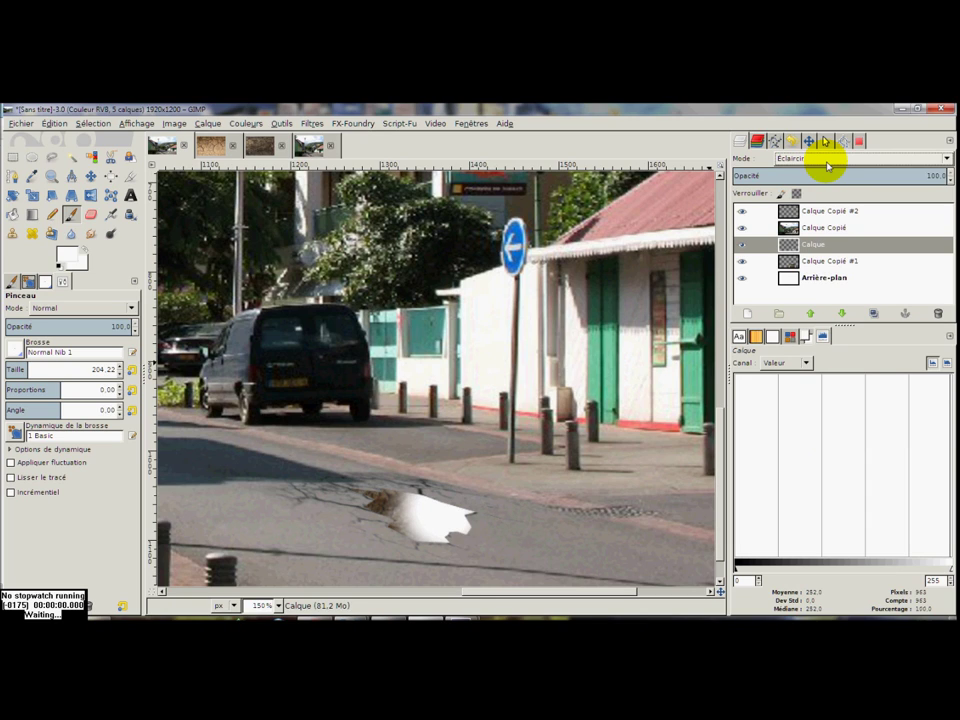
{"action": "scroll", "coordinate": [827, 166], "scroll_direction": "down", "scroll_amount": 1}
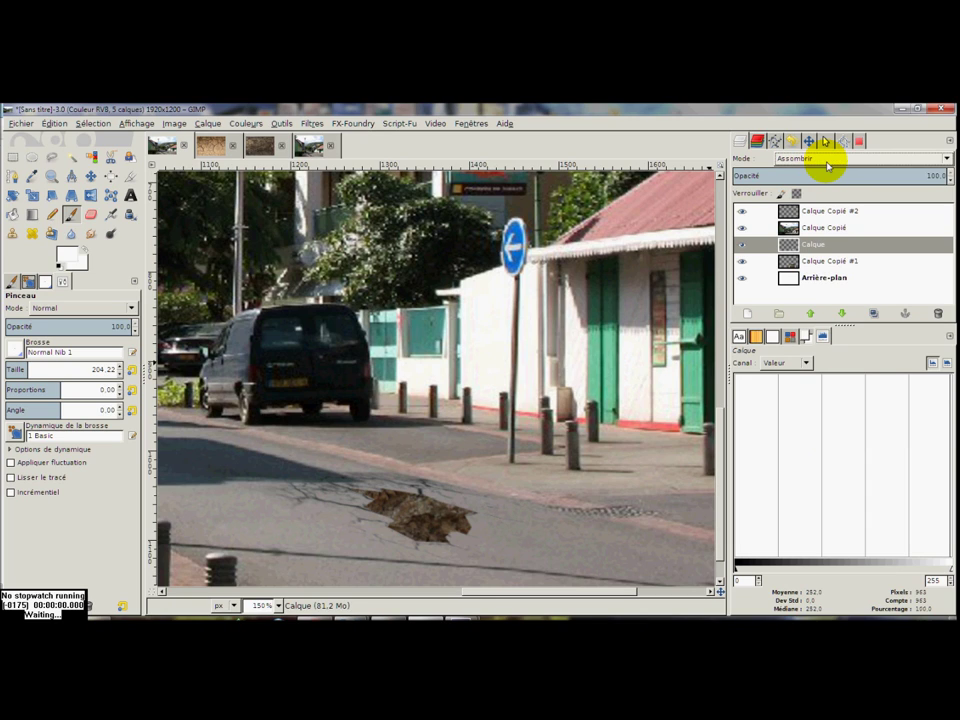
{"action": "scroll", "coordinate": [827, 166], "scroll_direction": "down", "scroll_amount": 1}
{"action": "scroll", "coordinate": [828, 160], "scroll_direction": "down", "scroll_amount": 1}
{"action": "scroll", "coordinate": [828, 160], "scroll_direction": "up", "scroll_amount": 1}
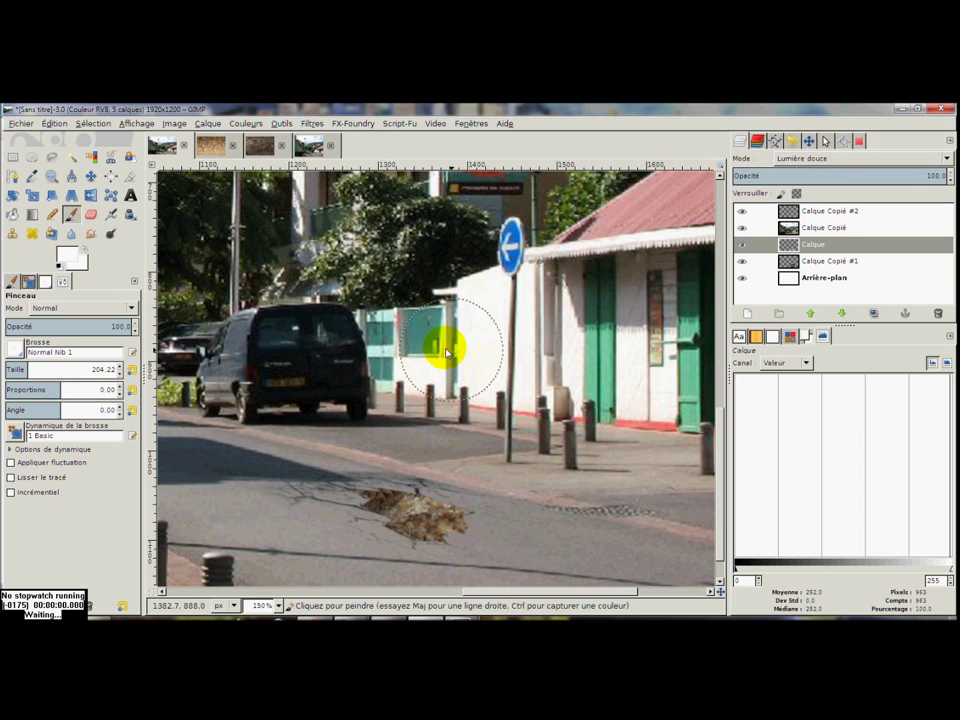
{"action": "scroll", "coordinate": [401, 369], "scroll_direction": "up", "scroll_amount": 2}
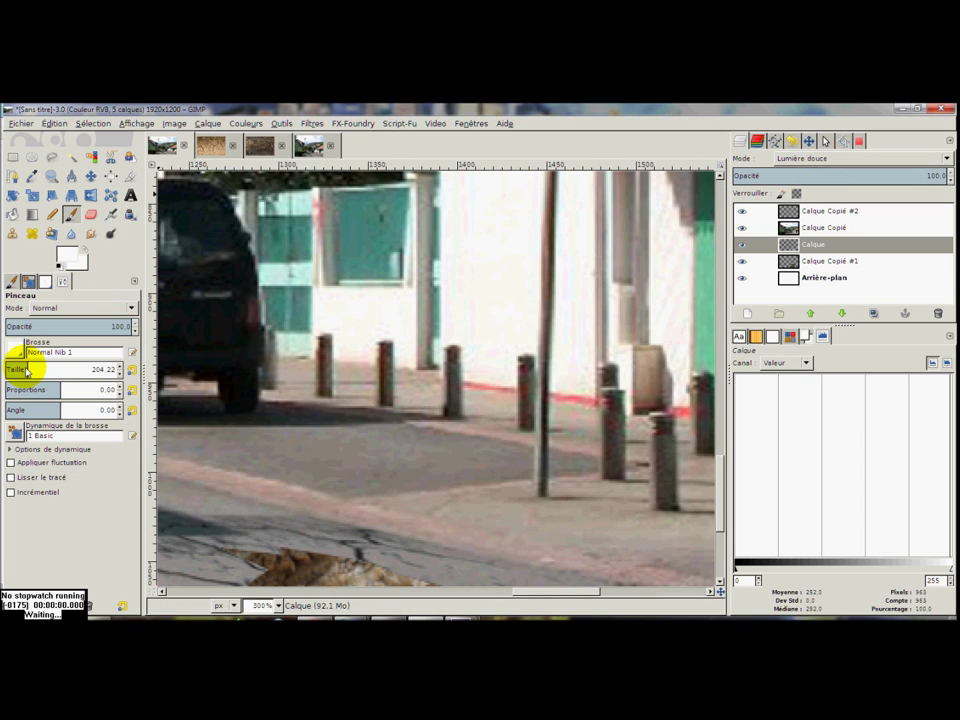
Step: Shrink the brush to about 74.78 pixels and paint another stroke over the patch
{"action": "left_click_drag", "start_coordinate": [30, 371], "coordinate": [90, 370]}
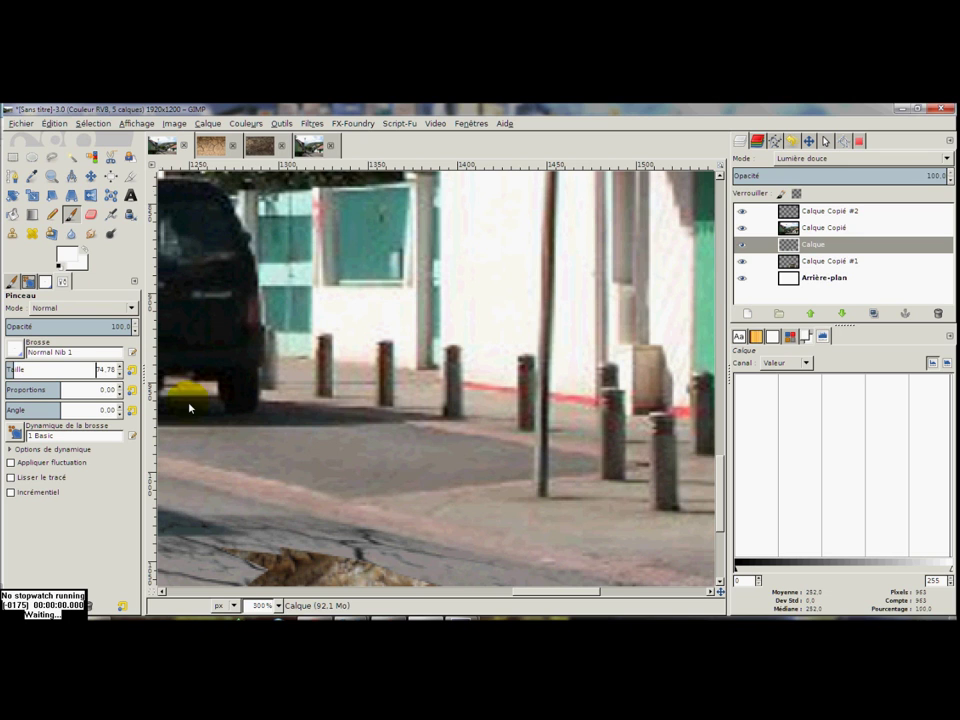
{"action": "scroll", "coordinate": [368, 482], "scroll_direction": "down", "scroll_amount": 3}
{"action": "scroll", "coordinate": [327, 452], "scroll_direction": "left", "scroll_amount": 2}
{"action": "scroll", "coordinate": [327, 452], "scroll_direction": "up", "scroll_amount": 1, "text": "ctrl"}
{"action": "scroll", "coordinate": [353, 444], "scroll_direction": "up", "scroll_amount": 1, "text": "ctrl"}
{"action": "scroll", "coordinate": [278, 467], "scroll_direction": "up", "scroll_amount": 1, "text": "ctrl"}
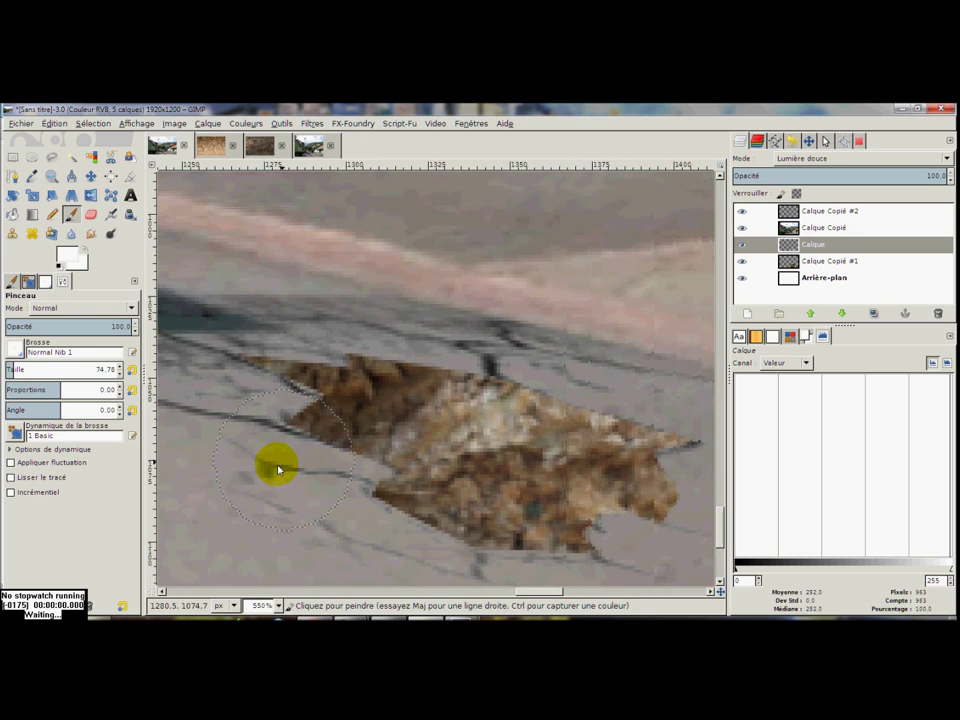
{"action": "scroll", "coordinate": [352, 466], "scroll_direction": "up", "scroll_amount": 1, "text": "ctrl"}
{"action": "scroll", "coordinate": [388, 440], "scroll_direction": "right", "scroll_amount": 1}
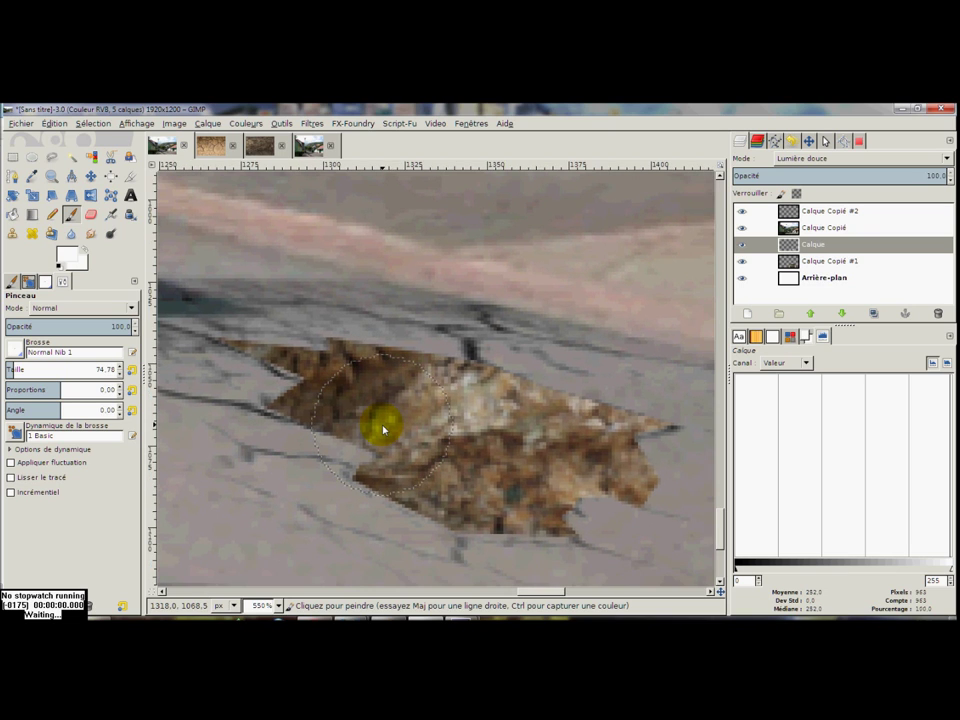
{"action": "left_click_drag", "start_coordinate": [376, 450], "coordinate": [403, 482]}
{"action": "left_click", "coordinate": [831, 211]}
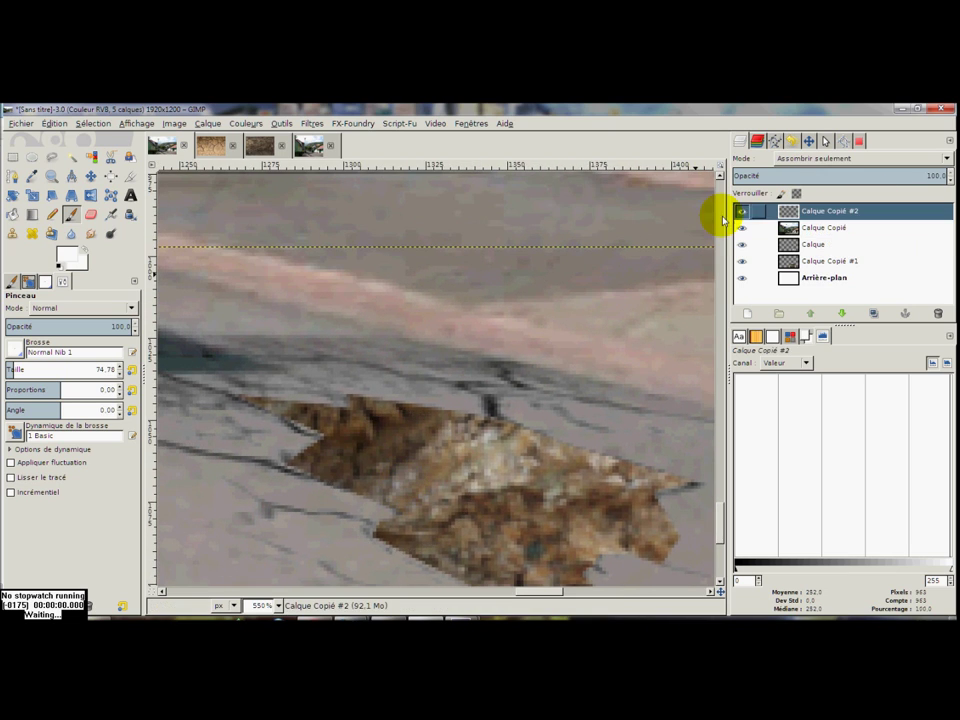
Step: On Calque Copié, lasso a sliver at the patch's left edge and cut it away
{"action": "left_click", "coordinate": [51, 157]}
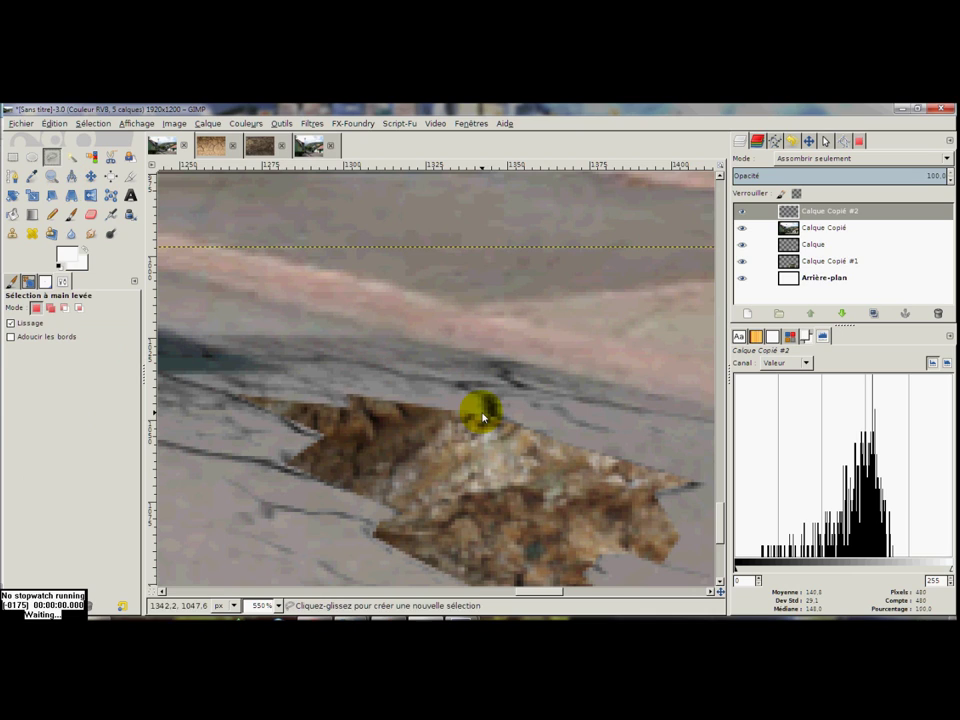
{"action": "left_click", "coordinate": [821, 234]}
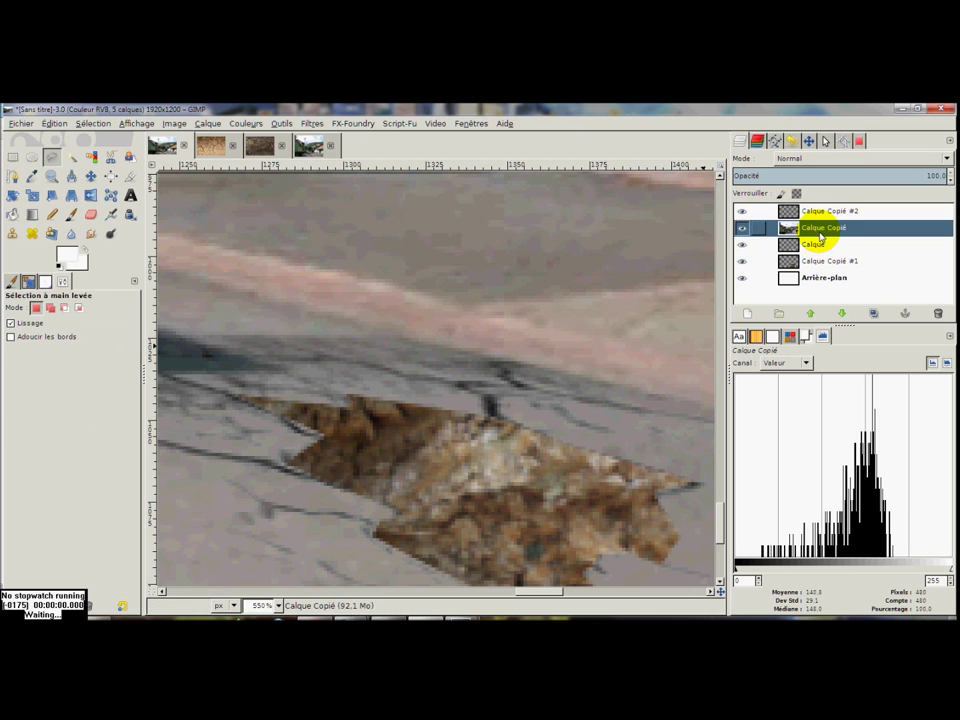
{"action": "left_click", "coordinate": [292, 419]}
{"action": "left_click_drag", "start_coordinate": [308, 436], "coordinate": [355, 440]}
{"action": "left_click", "coordinate": [297, 413]}
{"action": "key", "text": "Return"}
{"action": "key", "text": "ctrl+x"}
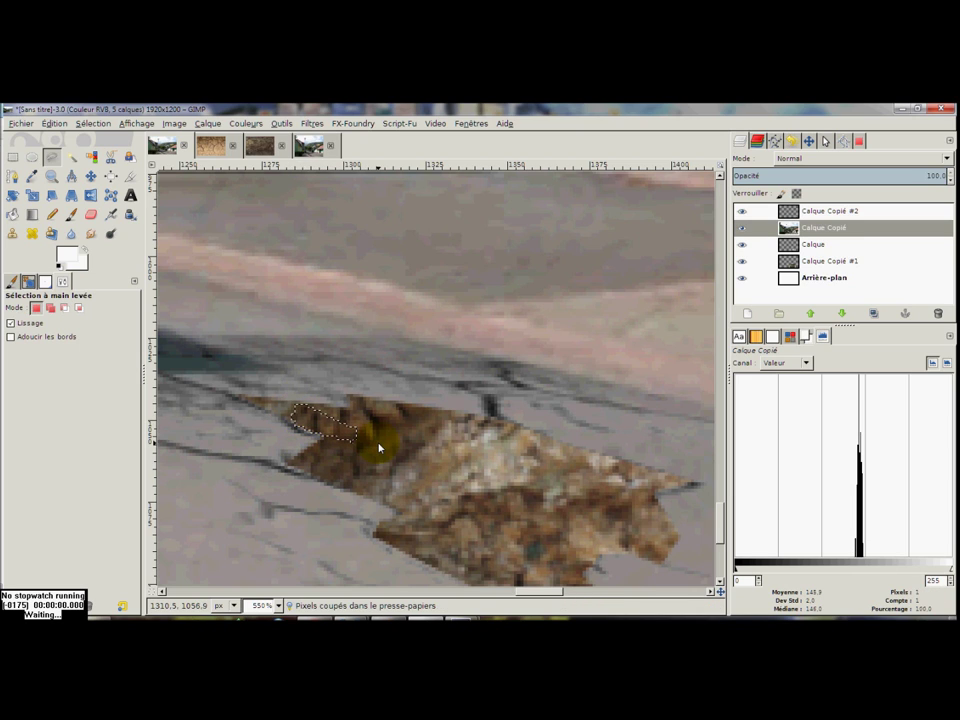
Step: Lasso a strip along the patch's lower edge and cut it away
{"action": "left_click_drag", "start_coordinate": [379, 447], "coordinate": [311, 332]}
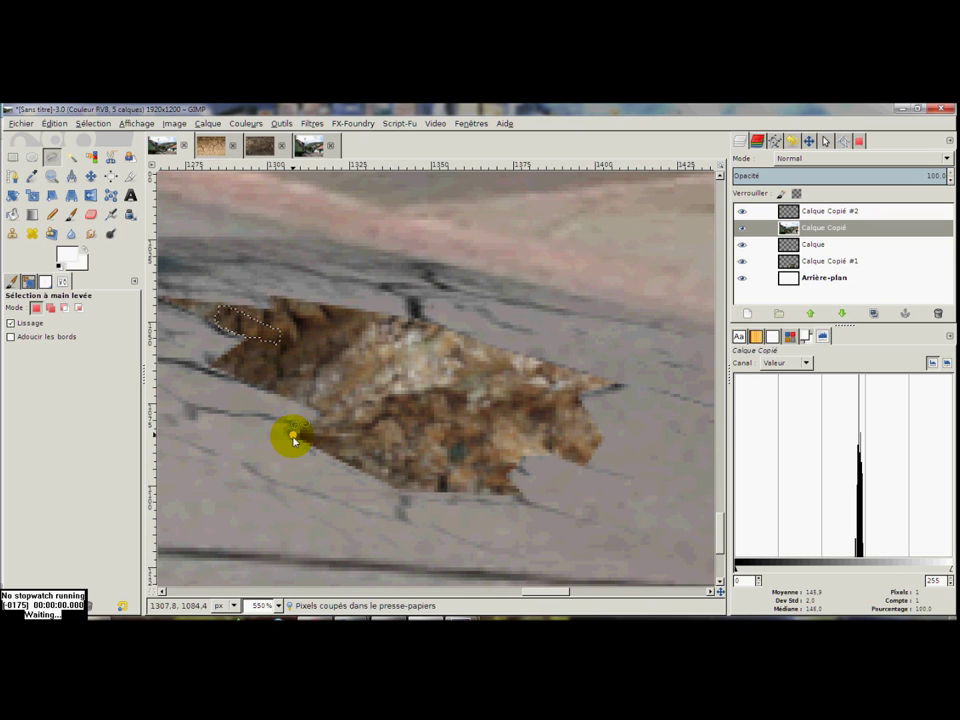
{"action": "left_click", "coordinate": [293, 435]}
{"action": "mouse_move", "coordinate": [337, 470]}
{"action": "left_mouse_down"}
{"action": "mouse_move", "coordinate": [435, 506]}
{"action": "mouse_move", "coordinate": [523, 507]}
{"action": "left_mouse_up"}
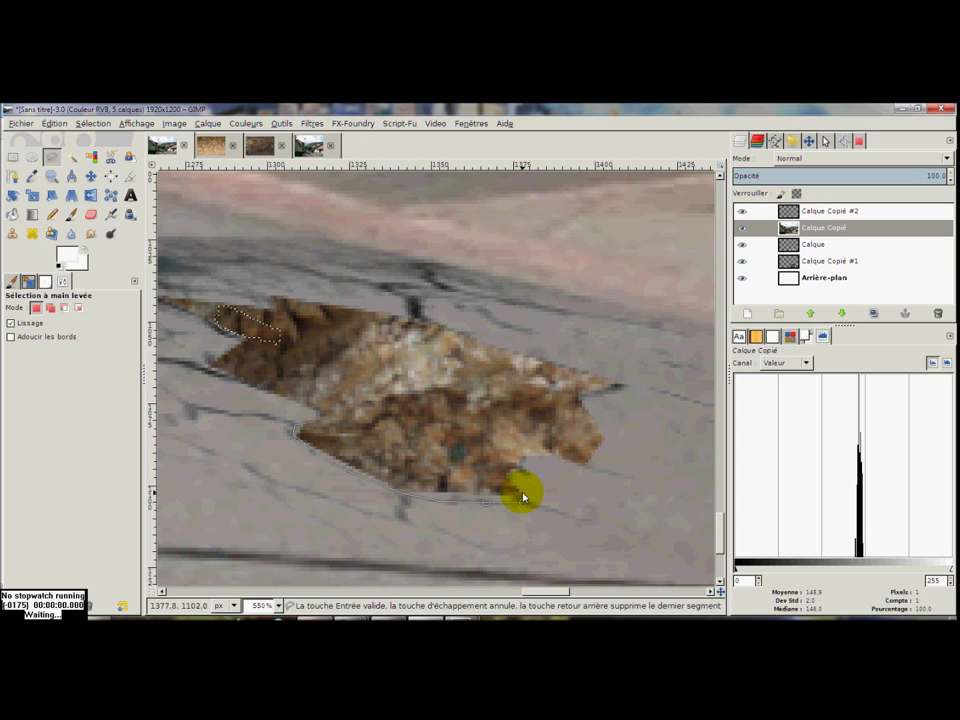
{"action": "left_click", "coordinate": [373, 425]}
{"action": "left_click", "coordinate": [294, 429]}
{"action": "key", "text": "ctrl+x"}
Step: Outline a small sliver at the patch's right tip as a selection
{"action": "scroll", "coordinate": [422, 375], "scroll_direction": "right", "scroll_amount": 1}
{"action": "scroll", "coordinate": [381, 396], "scroll_direction": "up", "scroll_amount": 2}
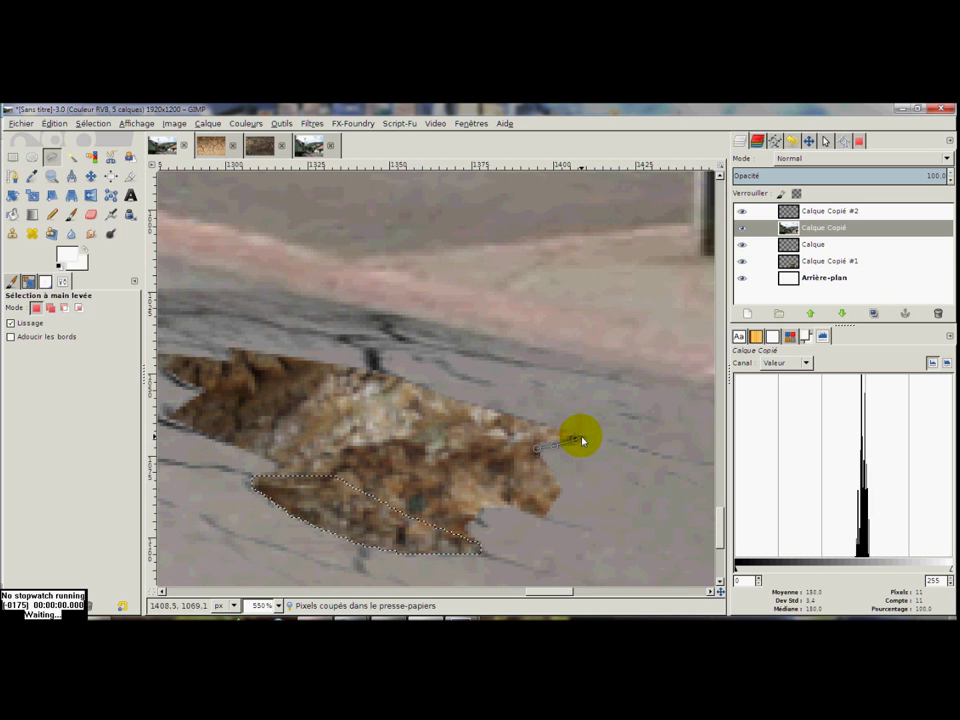
{"action": "left_click", "coordinate": [493, 445]}
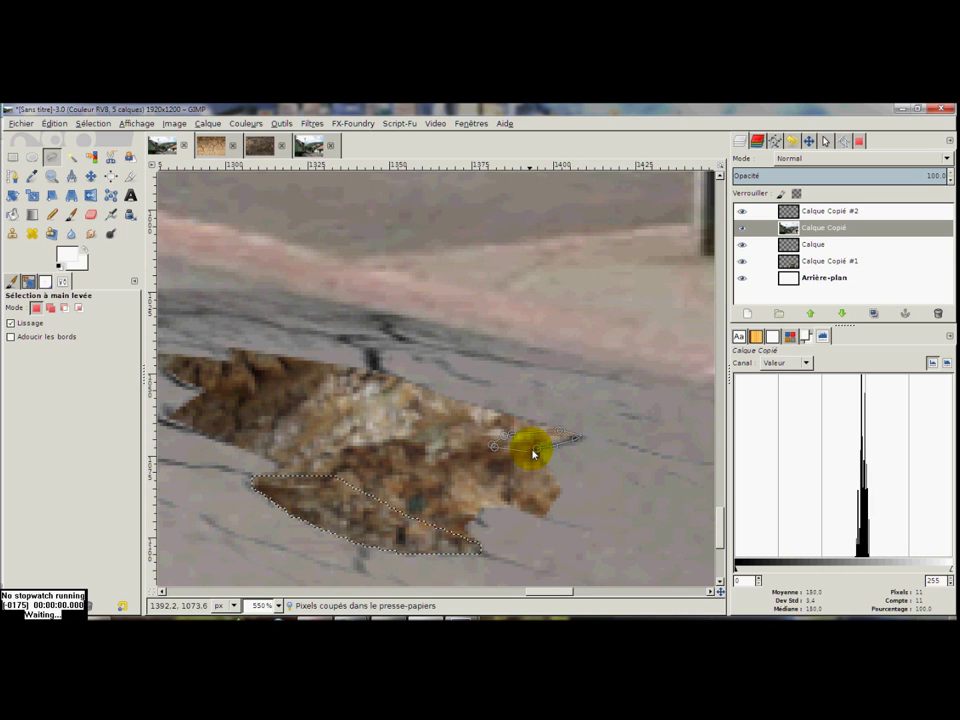
{"action": "double_click", "coordinate": [540, 452]}
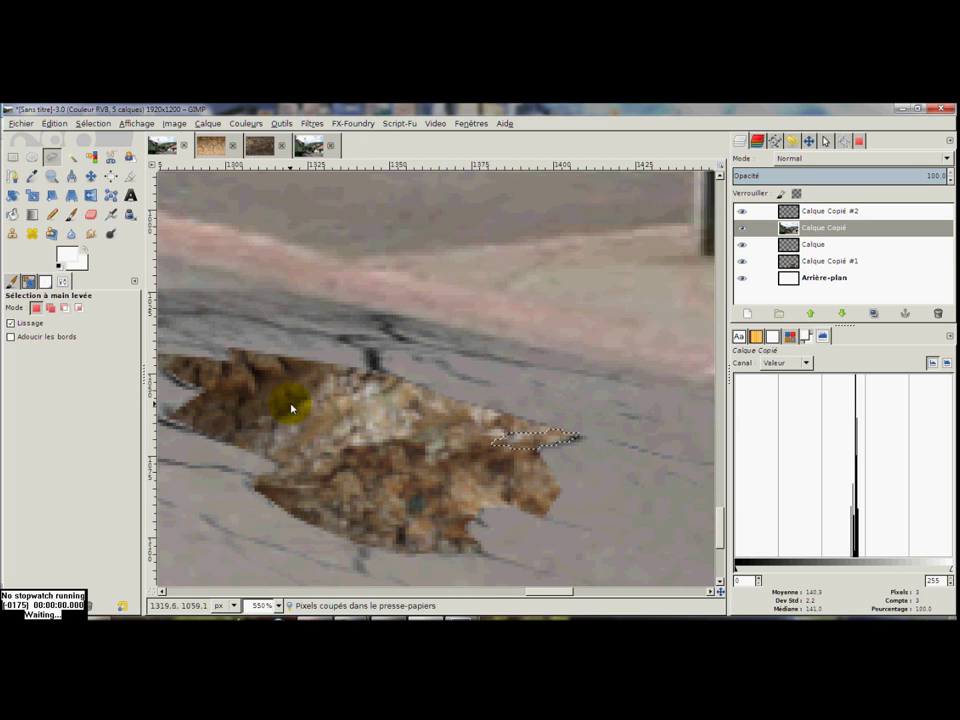
{"action": "scroll", "coordinate": [516, 446], "scroll_direction": "up", "scroll_amount": 1, "text": "ctrl"}
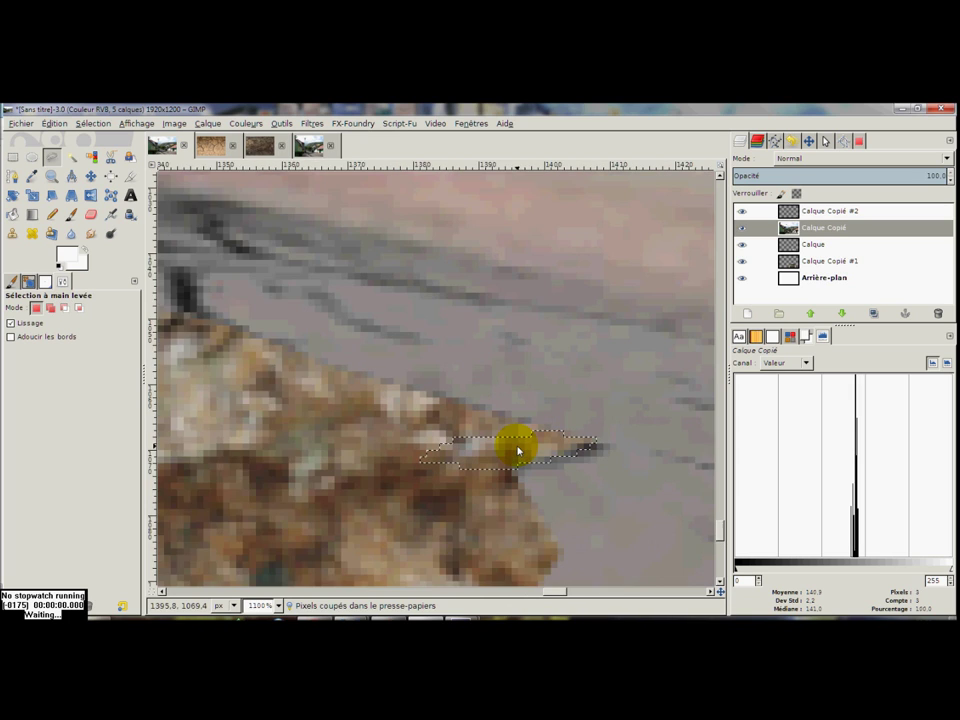
{"action": "scroll", "coordinate": [366, 420], "scroll_direction": "up", "scroll_amount": 1, "text": "ctrl"}
{"action": "left_click_drag", "start_coordinate": [420, 407], "coordinate": [512, 463]}
{"action": "scroll", "coordinate": [480, 455], "scroll_direction": "down", "scroll_amount": 2, "text": "ctrl"}
{"action": "scroll", "coordinate": [422, 439], "scroll_direction": "down", "scroll_amount": 1, "text": "ctrl"}
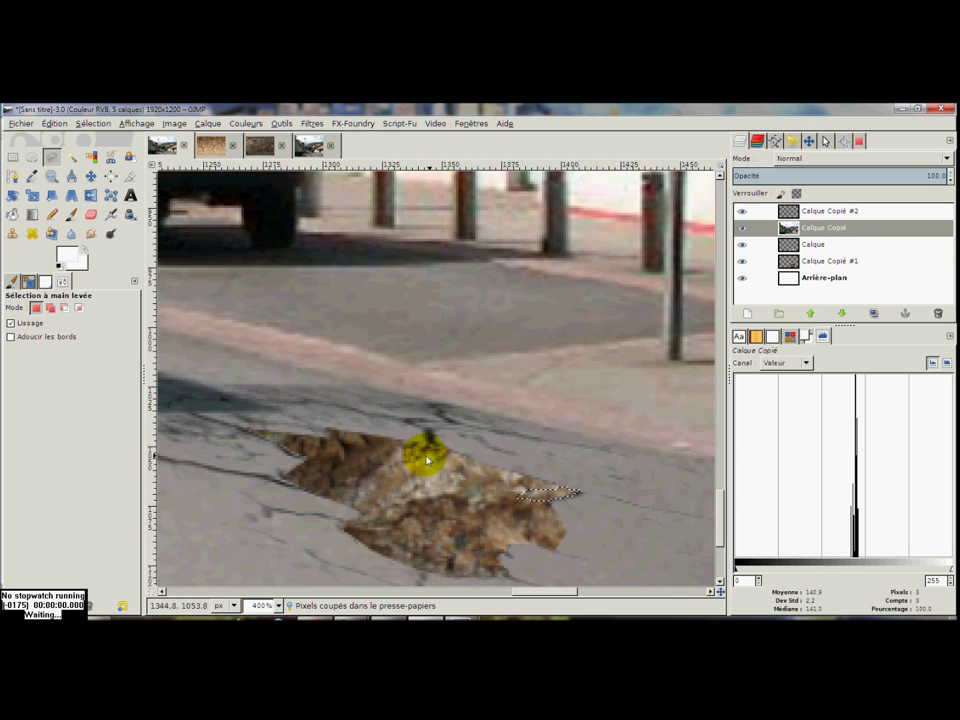
{"action": "left_click", "coordinate": [836, 211]}
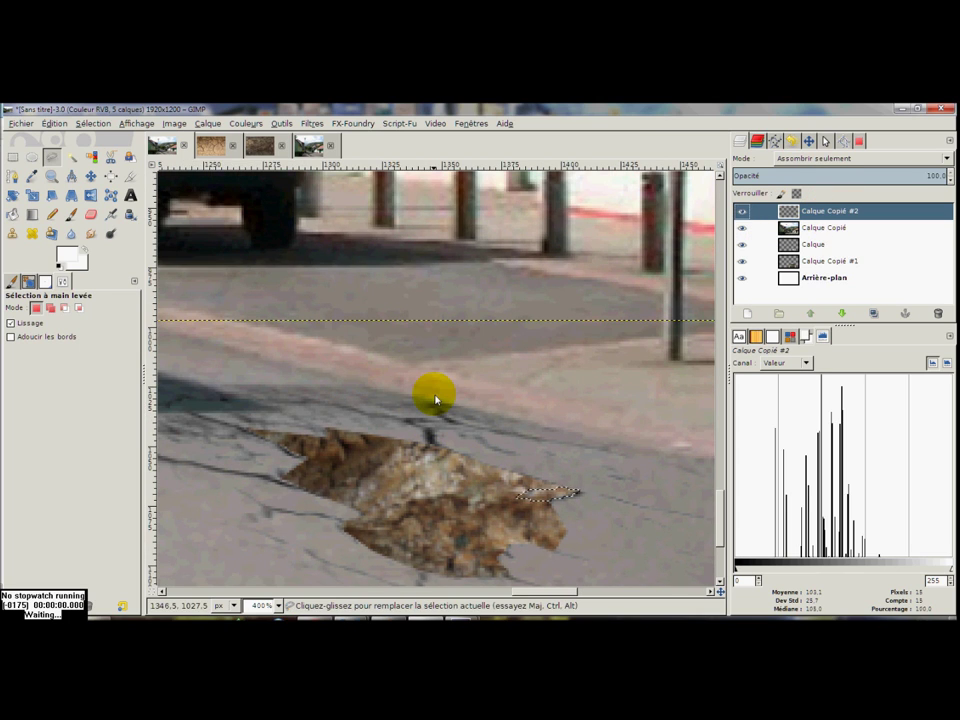
Step: Cut the selected right-tip sliver out of Calque Copié #2
{"action": "key", "text": "ctrl+x"}
{"action": "scroll", "coordinate": [394, 396], "scroll_direction": "up", "scroll_amount": 1, "text": "ctrl"}
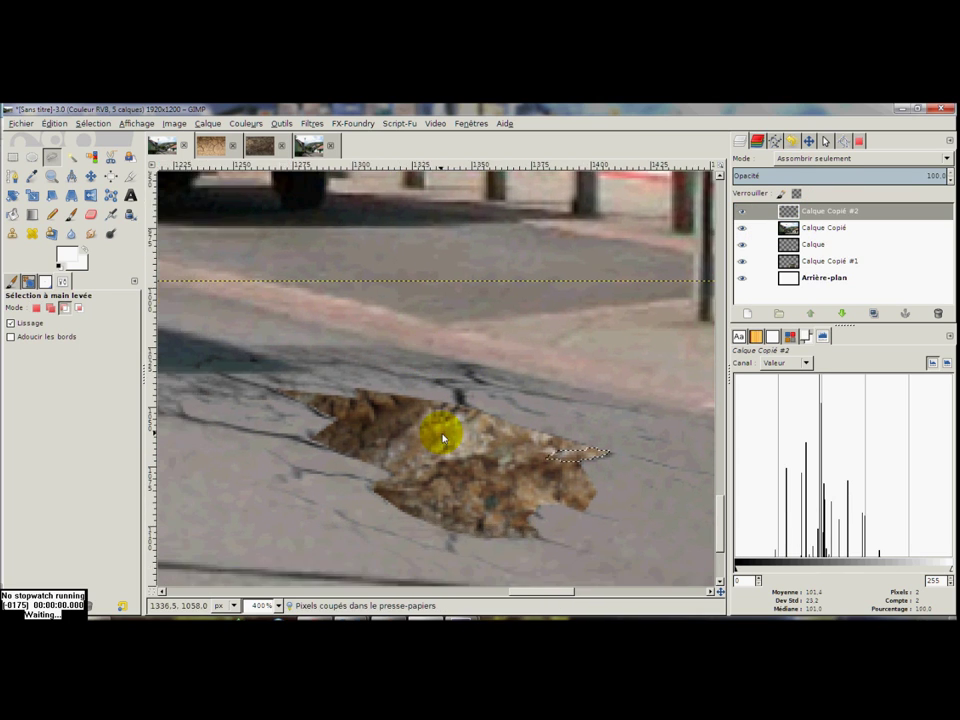
{"action": "scroll", "coordinate": [439, 429], "scroll_direction": "up", "scroll_amount": 1, "text": "ctrl"}
{"action": "scroll", "coordinate": [467, 439], "scroll_direction": "up", "scroll_amount": 1, "text": "ctrl"}
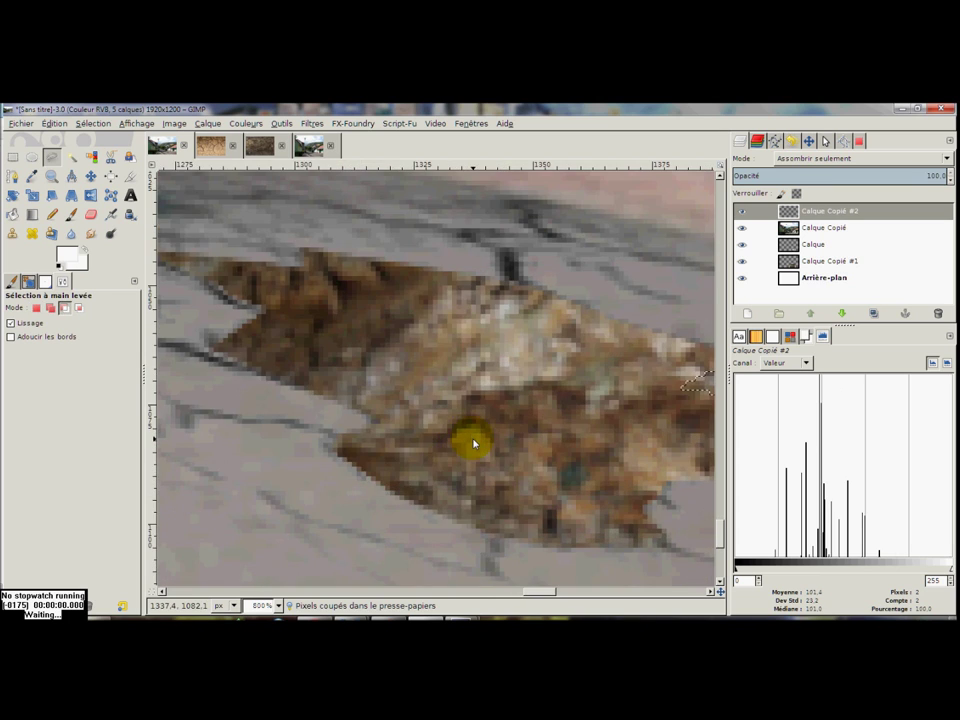
{"action": "scroll", "coordinate": [464, 433], "scroll_direction": "up", "scroll_amount": 2}
{"action": "scroll", "coordinate": [465, 390], "scroll_direction": "down", "scroll_amount": 1}
{"action": "scroll", "coordinate": [468, 352], "scroll_direction": "down", "scroll_amount": 1}
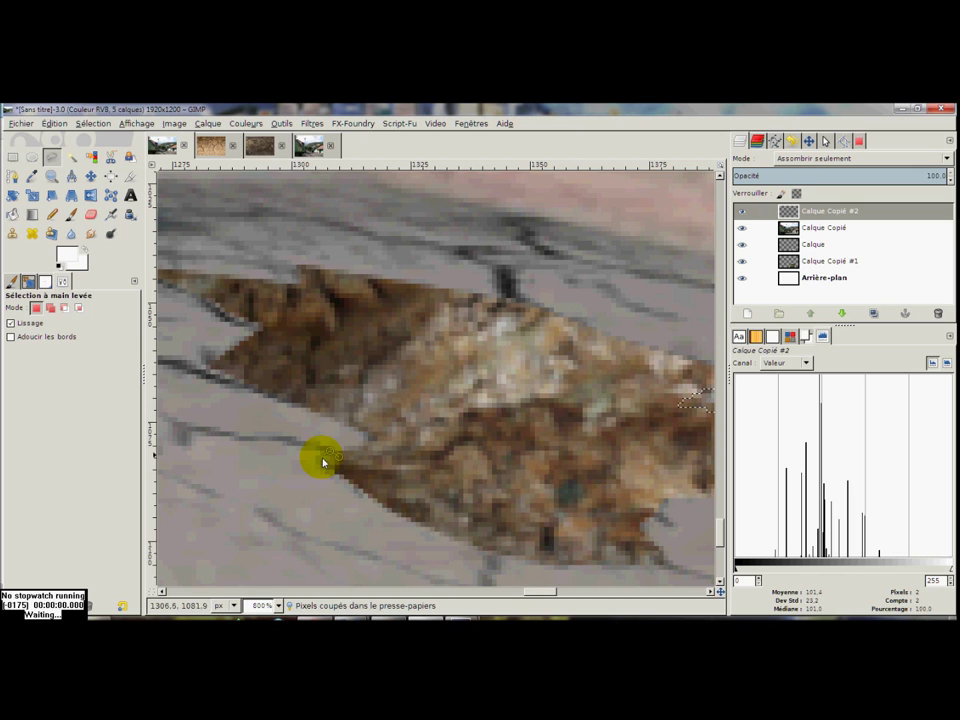
Step: Lasso a chunk along the patch's lower edge and cut it away
{"action": "left_click", "coordinate": [325, 460]}
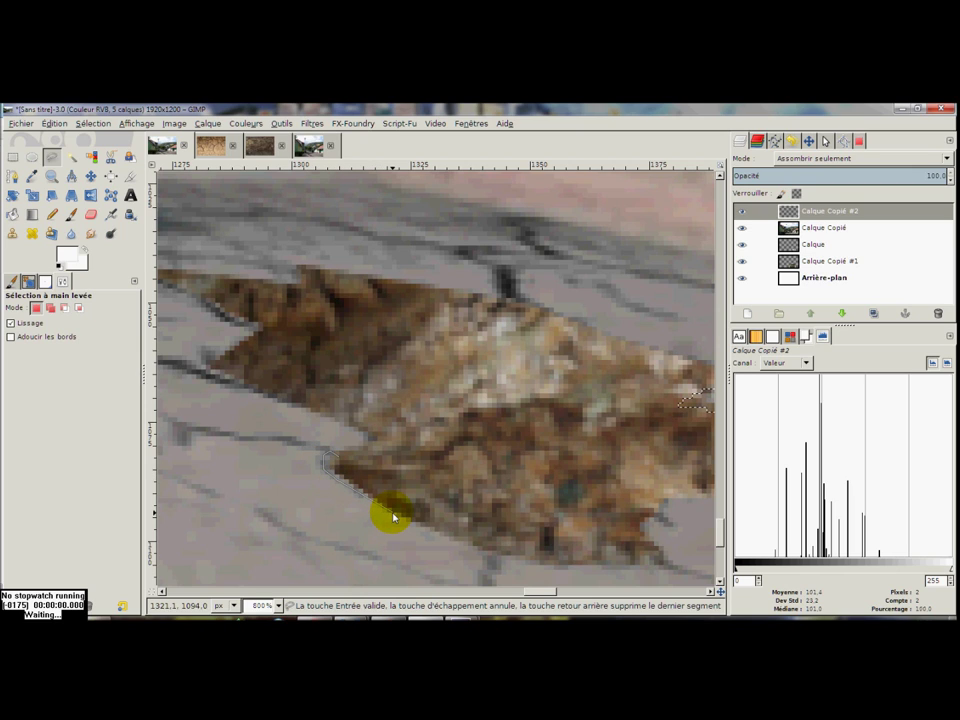
{"action": "left_click", "coordinate": [514, 540]}
{"action": "left_click", "coordinate": [532, 490]}
{"action": "left_click", "coordinate": [459, 464]}
{"action": "left_click", "coordinate": [336, 456]}
{"action": "key", "text": "ctrl+x"}
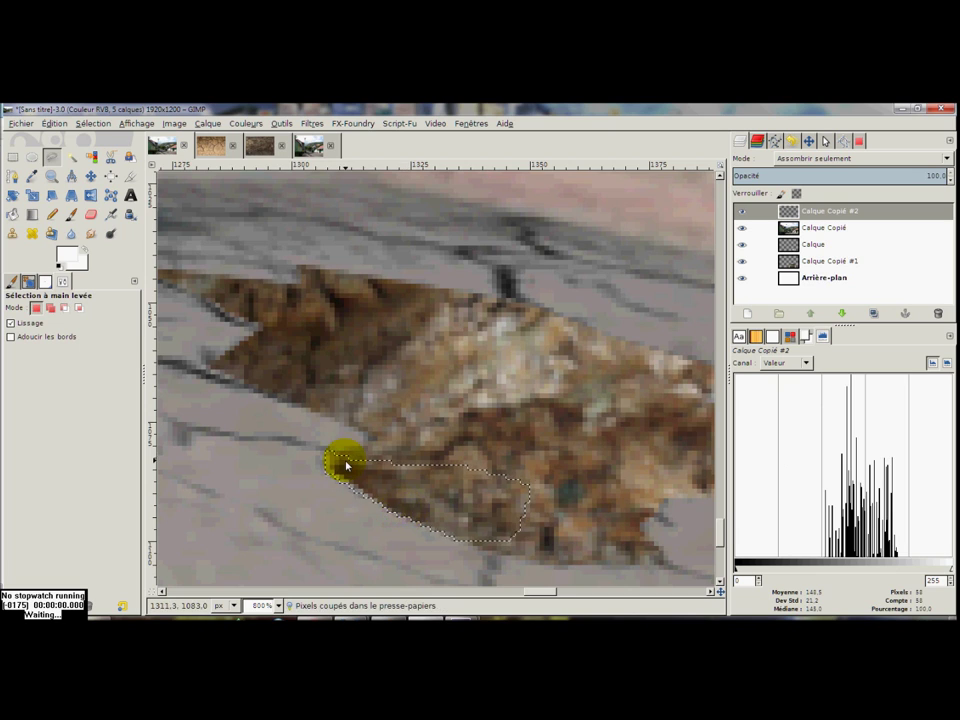
Step: Outline the patch's left tip as a freehand selection
{"action": "left_click_drag", "start_coordinate": [345, 465], "coordinate": [440, 557]}
{"action": "left_click", "coordinate": [321, 446]}
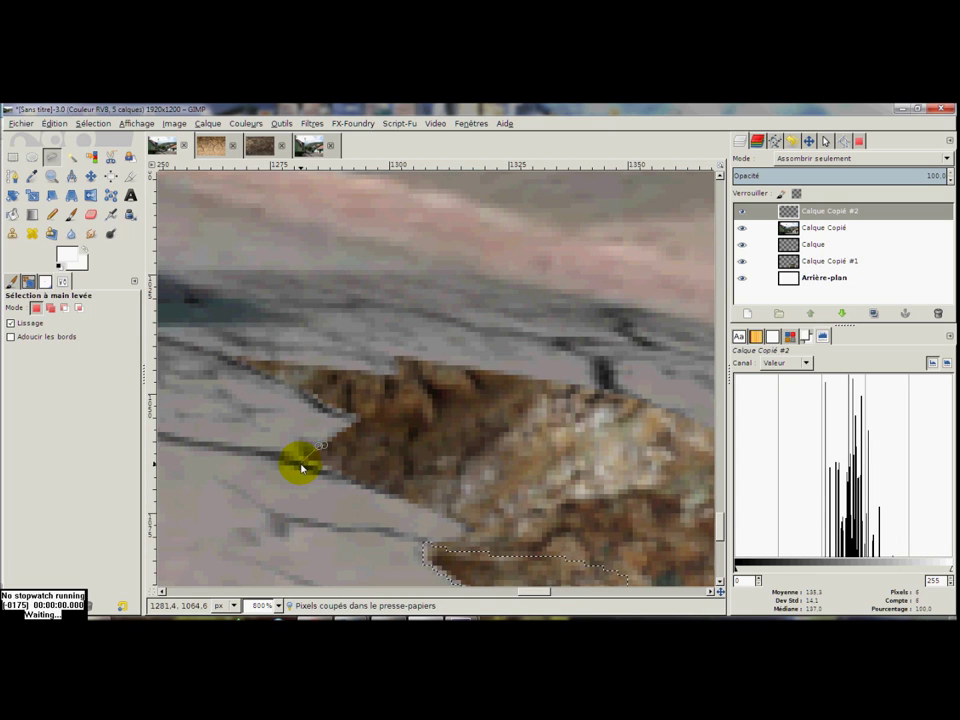
{"action": "left_click", "coordinate": [302, 464]}
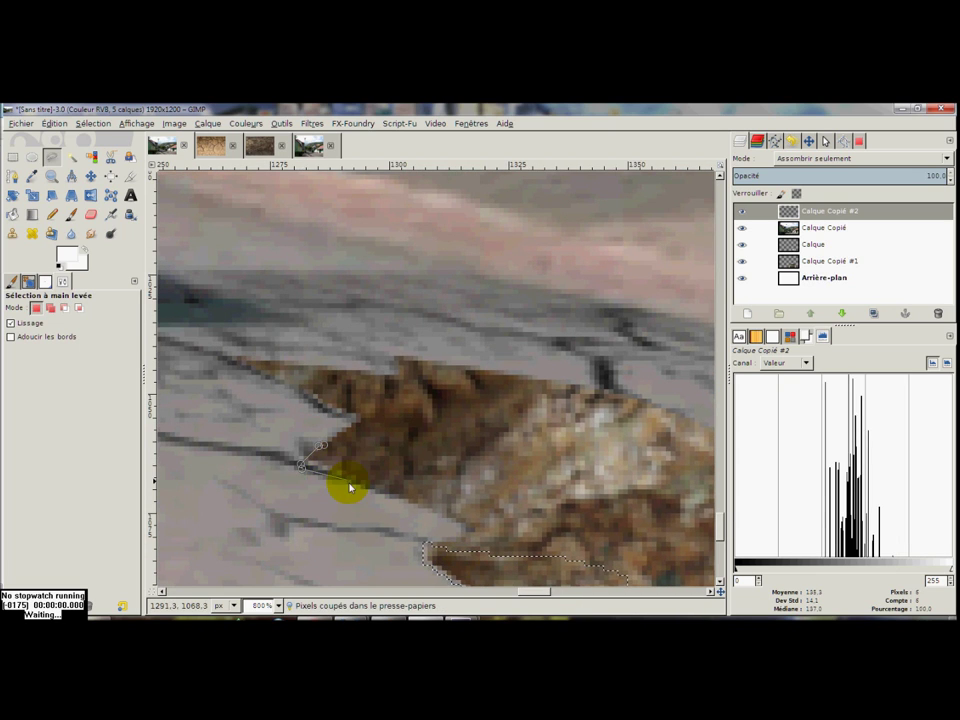
{"action": "left_click_drag", "start_coordinate": [399, 498], "coordinate": [371, 443]}
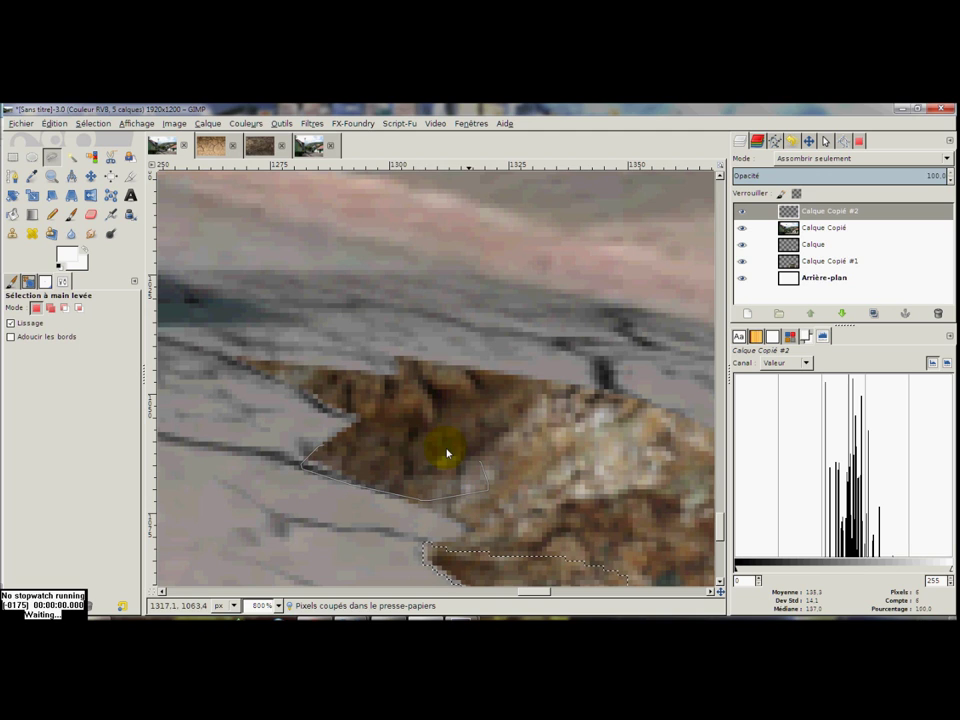
{"action": "left_click", "coordinate": [326, 452]}
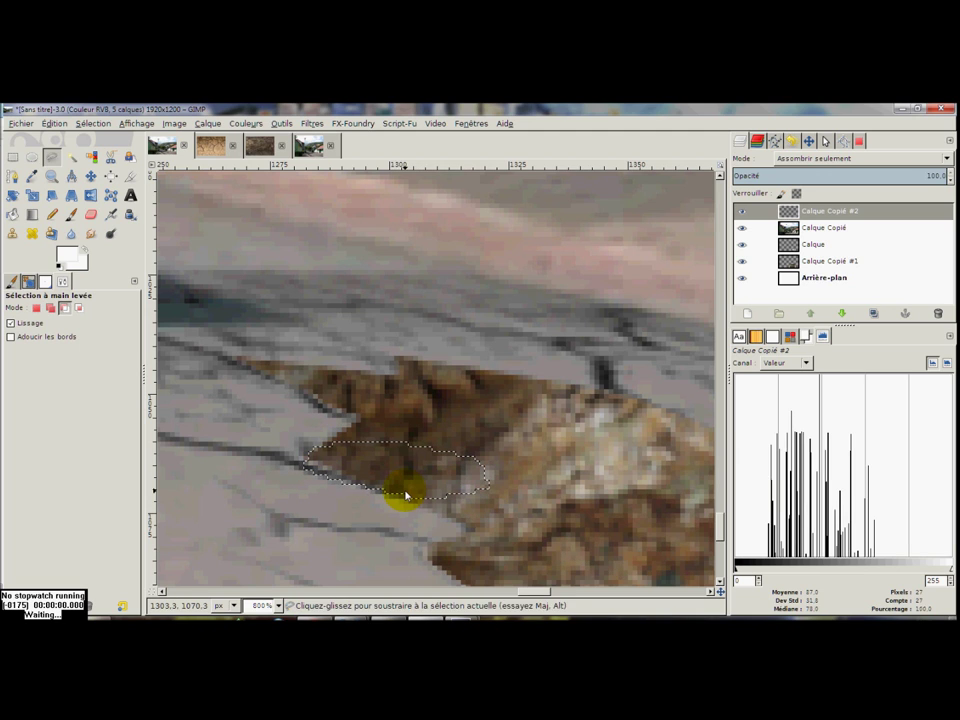
{"action": "scroll", "coordinate": [410, 490], "scroll_direction": "down", "scroll_amount": 1}
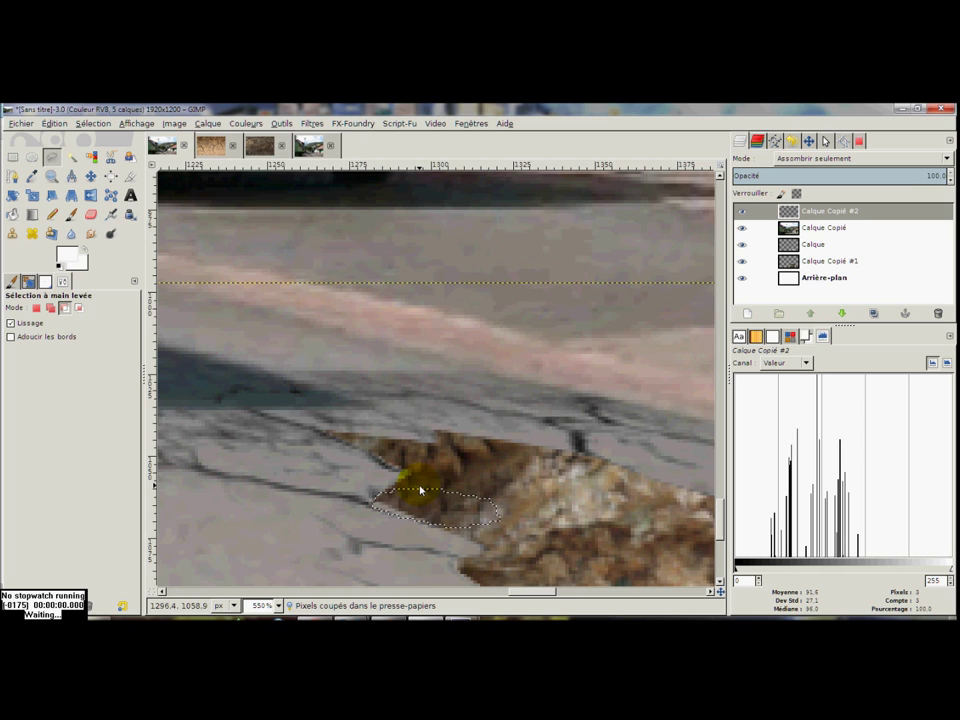
{"action": "scroll", "coordinate": [408, 497], "scroll_direction": "down", "scroll_amount": 1}
{"action": "scroll", "coordinate": [408, 497], "scroll_direction": "up", "scroll_amount": 1}
{"action": "scroll", "coordinate": [396, 506], "scroll_direction": "up", "scroll_amount": 1}
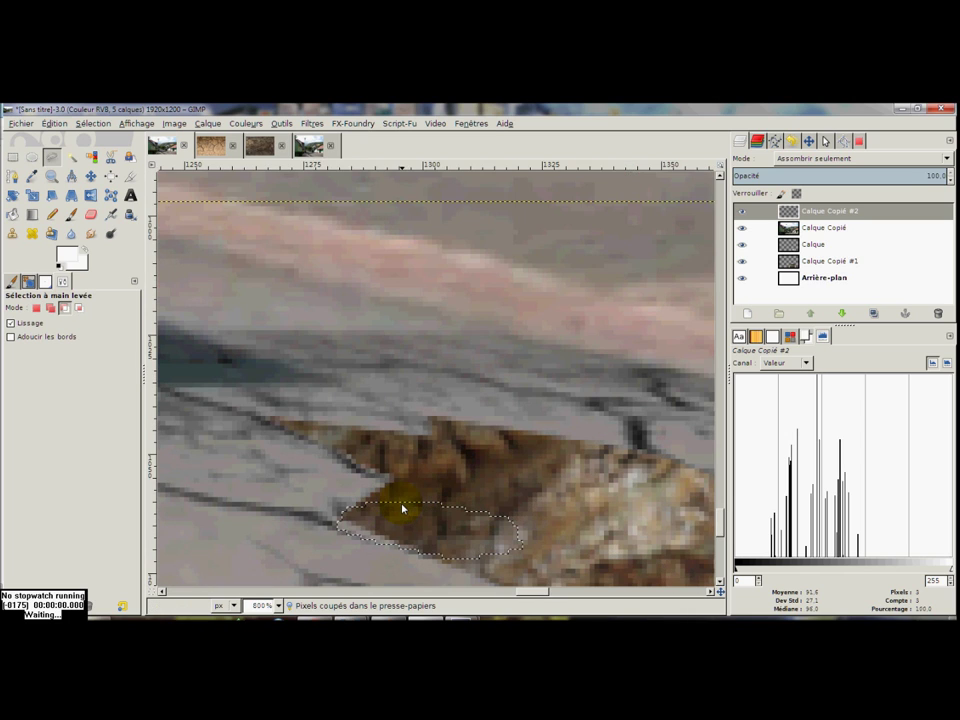
Step: Lasso a sliver along the patch's upper-left edge and cut it away
{"action": "left_click", "coordinate": [280, 425]}
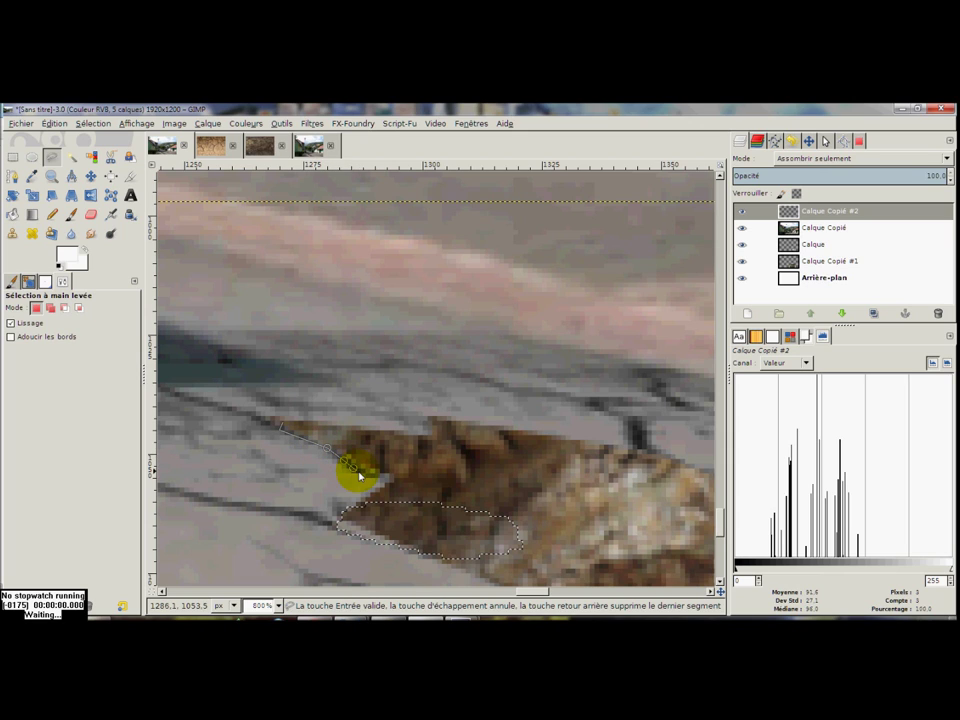
{"action": "left_click_drag", "start_coordinate": [360, 475], "coordinate": [425, 487]}
{"action": "left_click_drag", "start_coordinate": [341, 441], "coordinate": [334, 435]}
{"action": "left_click", "coordinate": [283, 426]}
{"action": "key", "text": "ctrl+x"}
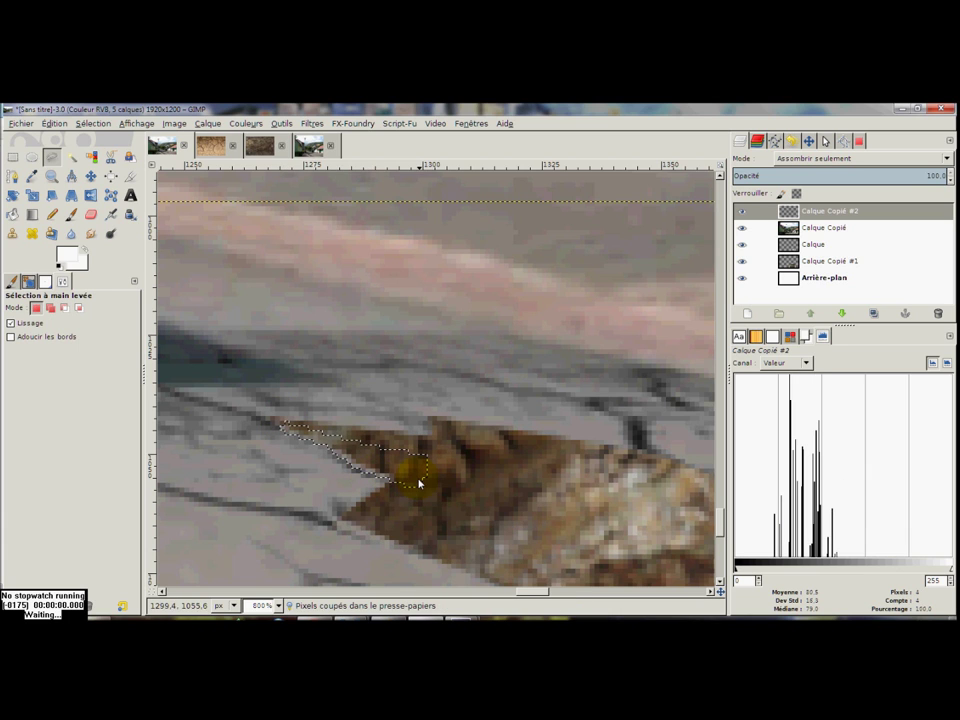
{"action": "left_click", "coordinate": [12, 158]}
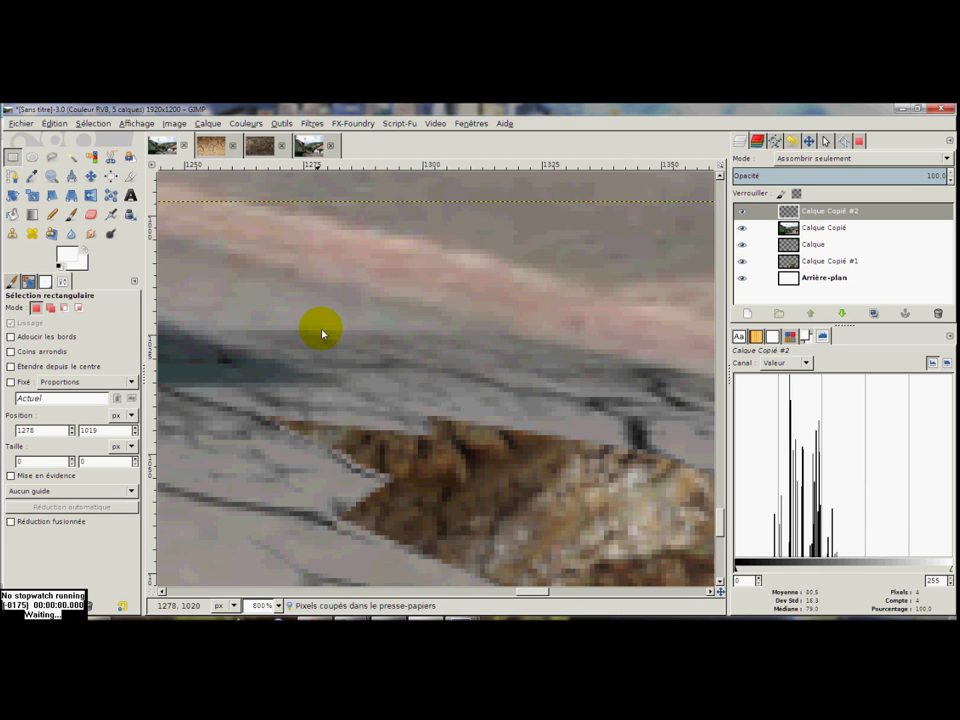
{"action": "scroll", "coordinate": [338, 383], "scroll_direction": "down", "scroll_amount": 2, "text": "ctrl"}
{"action": "scroll", "coordinate": [338, 383], "scroll_direction": "down", "scroll_amount": 1, "text": "ctrl"}
{"action": "scroll", "coordinate": [334, 380], "scroll_direction": "down", "scroll_amount": 1, "text": "ctrl"}
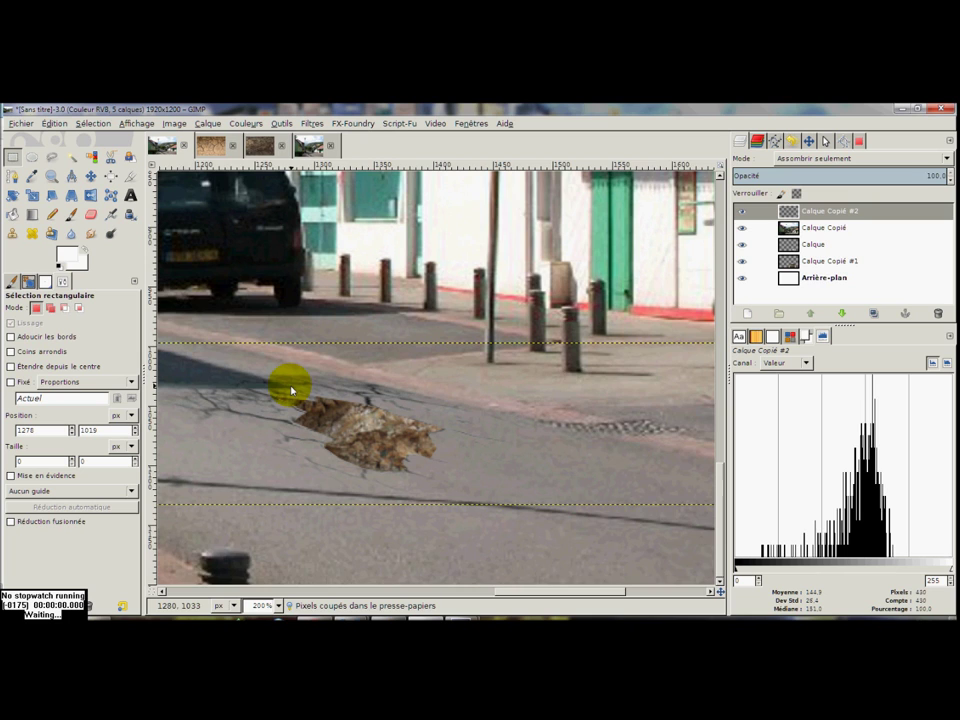
{"action": "scroll", "coordinate": [300, 405], "scroll_direction": "down", "scroll_amount": 1, "text": "ctrl"}
{"action": "scroll", "coordinate": [340, 403], "scroll_direction": "down", "scroll_amount": 1, "text": "ctrl"}
{"action": "scroll", "coordinate": [357, 400], "scroll_direction": "down", "scroll_amount": 1, "text": "ctrl"}
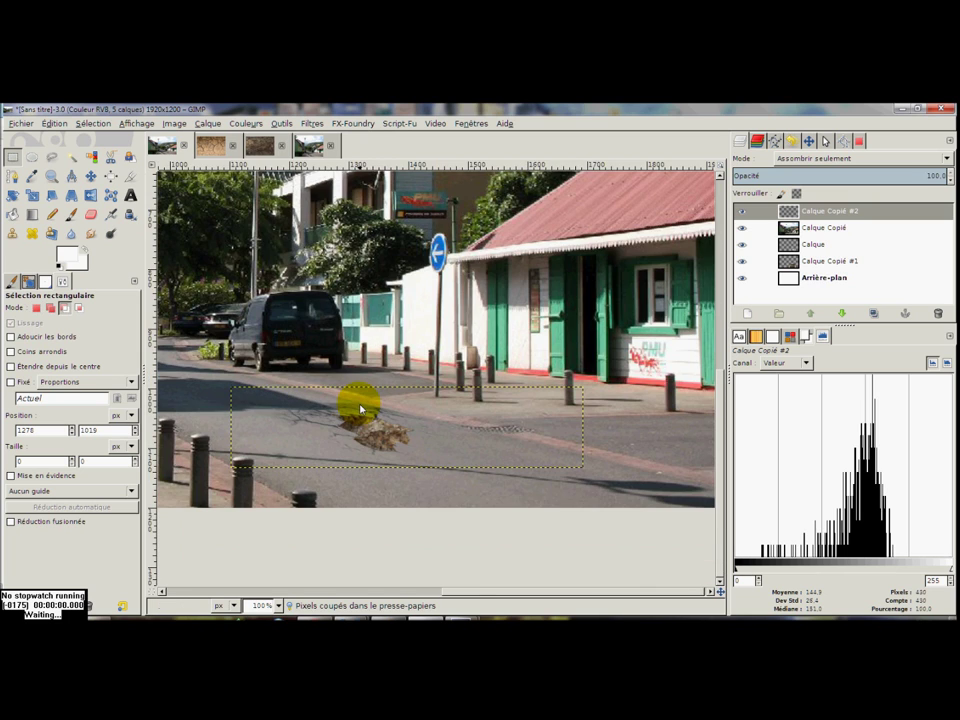
{"action": "scroll", "coordinate": [359, 403], "scroll_direction": "down", "scroll_amount": 1, "text": "ctrl"}
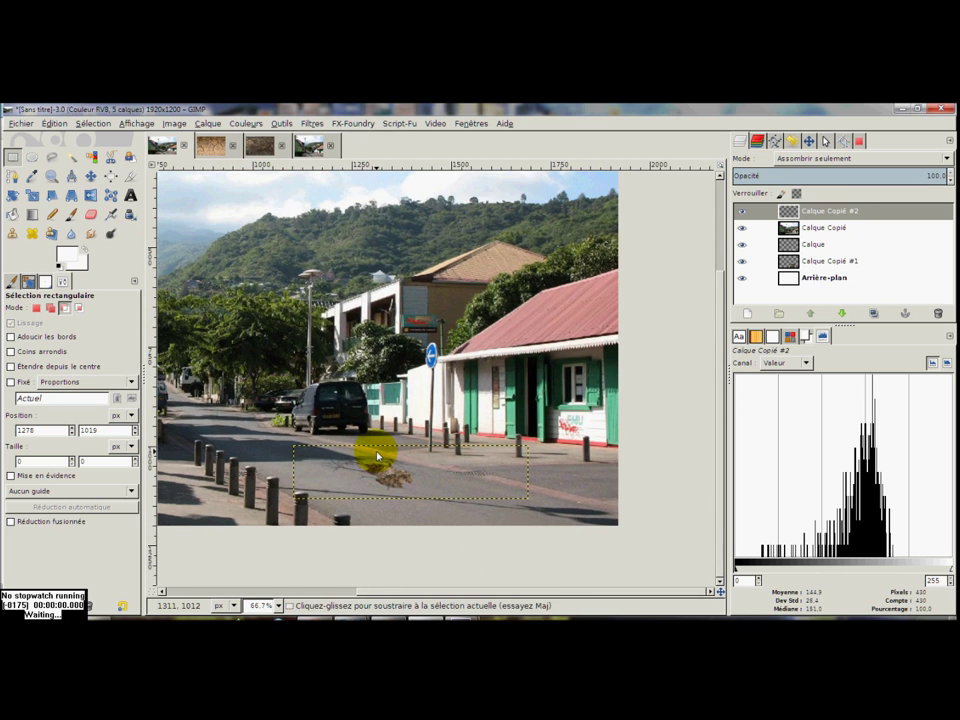
{"action": "scroll", "coordinate": [400, 470], "scroll_direction": "down", "scroll_amount": 1, "text": "ctrl"}
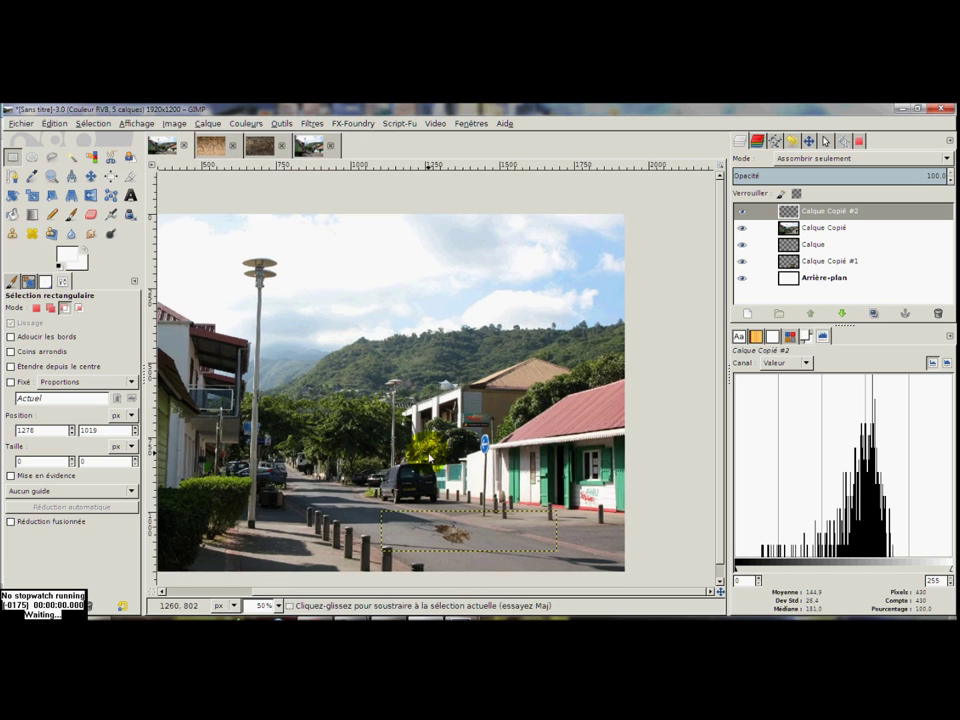
{"action": "scroll", "coordinate": [423, 470], "scroll_direction": "up", "scroll_amount": 1, "text": "ctrl"}
{"action": "scroll", "coordinate": [423, 463], "scroll_direction": "up", "scroll_amount": 1, "text": "ctrl"}
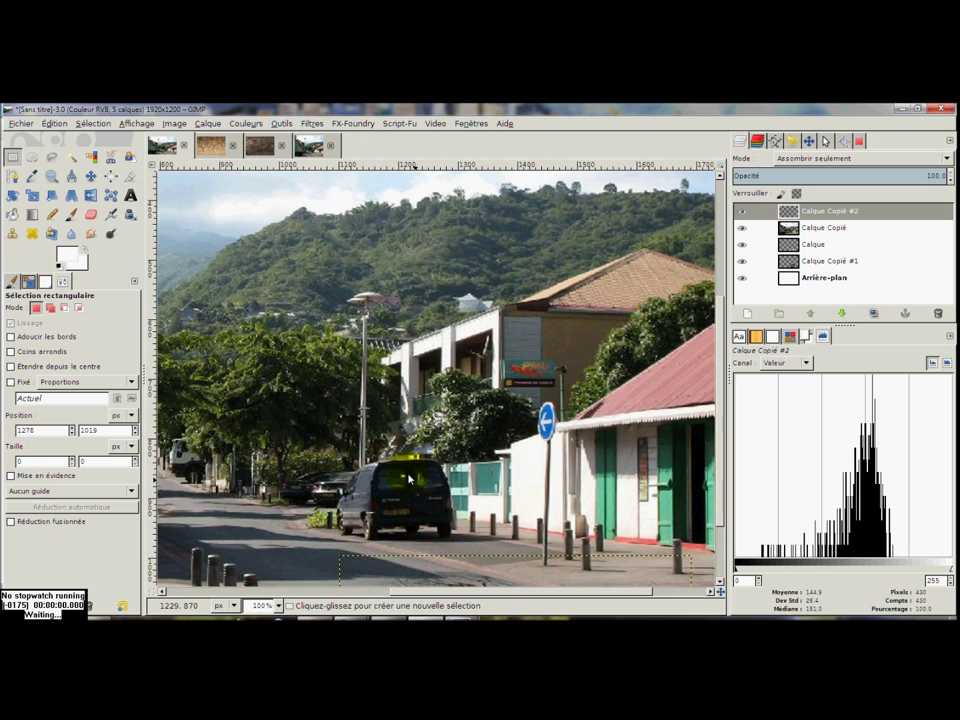
{"action": "scroll", "coordinate": [363, 449], "scroll_direction": "down", "scroll_amount": 3}
{"action": "scroll", "coordinate": [366, 425], "scroll_direction": "up", "scroll_amount": 1, "text": "ctrl"}
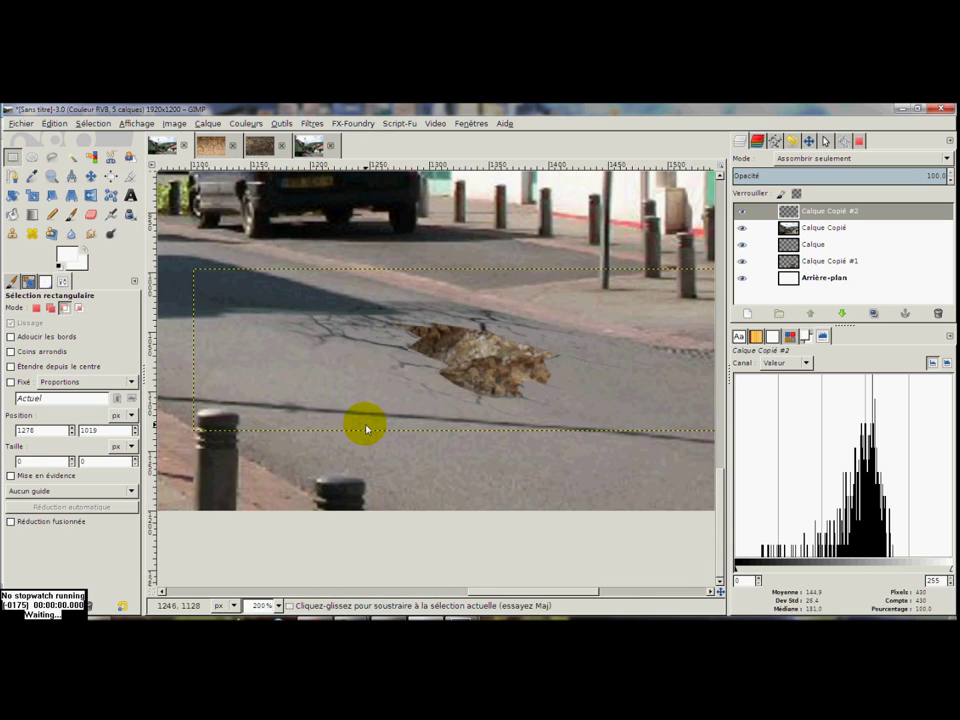
{"action": "scroll", "coordinate": [369, 429], "scroll_direction": "up", "scroll_amount": 1, "text": "ctrl"}
{"action": "scroll", "coordinate": [414, 407], "scroll_direction": "up", "scroll_amount": 1, "text": "ctrl"}
{"action": "left_click", "coordinate": [813, 244]}
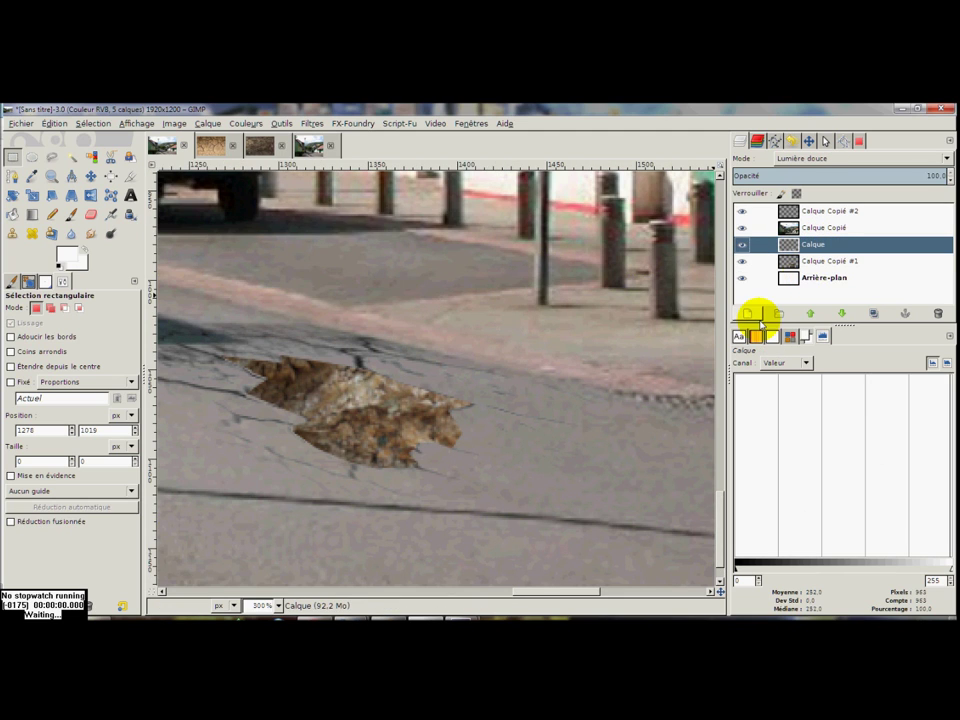
Step: Add a new transparent layer and sample a dark grey from the road
{"action": "left_click", "coordinate": [741, 313]}
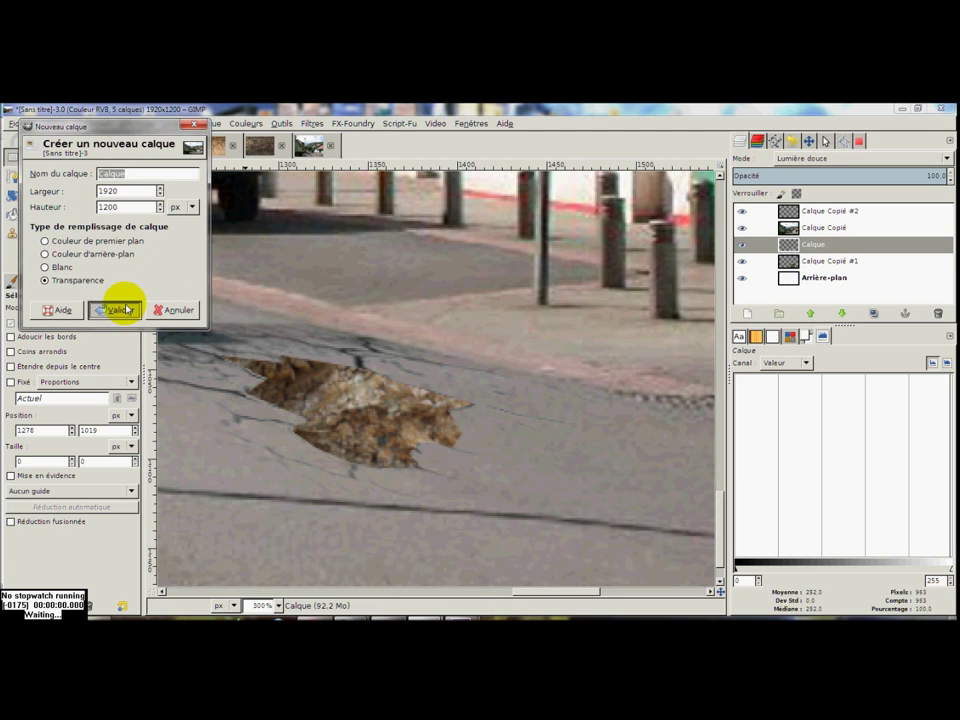
{"action": "left_click", "coordinate": [118, 309]}
{"action": "left_click", "coordinate": [825, 228]}
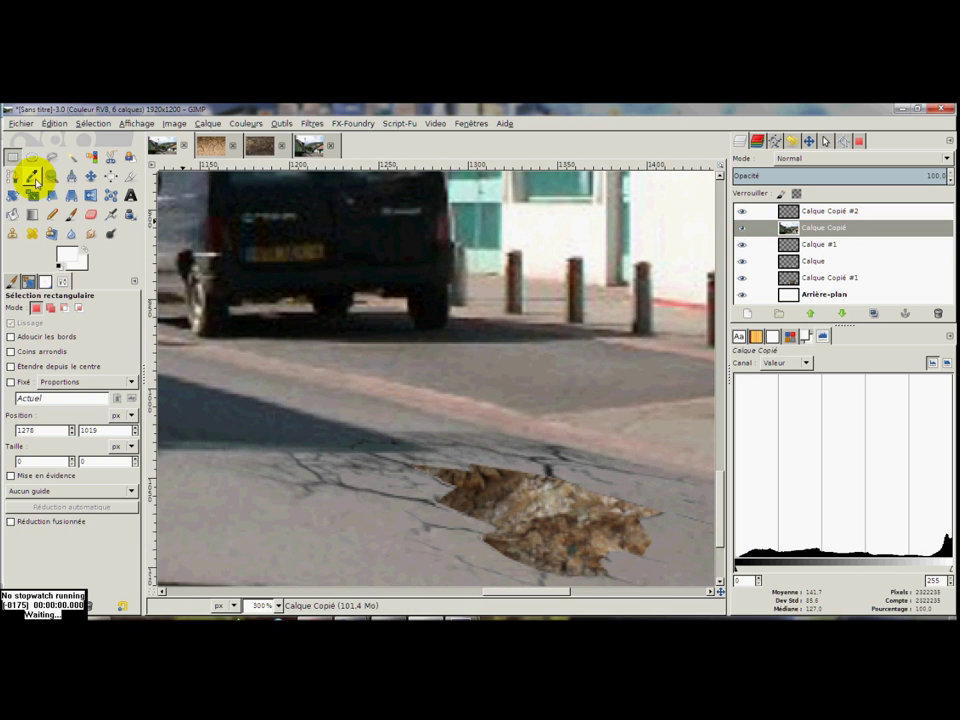
{"action": "left_click", "coordinate": [32, 176]}
{"action": "left_click", "coordinate": [236, 403]}
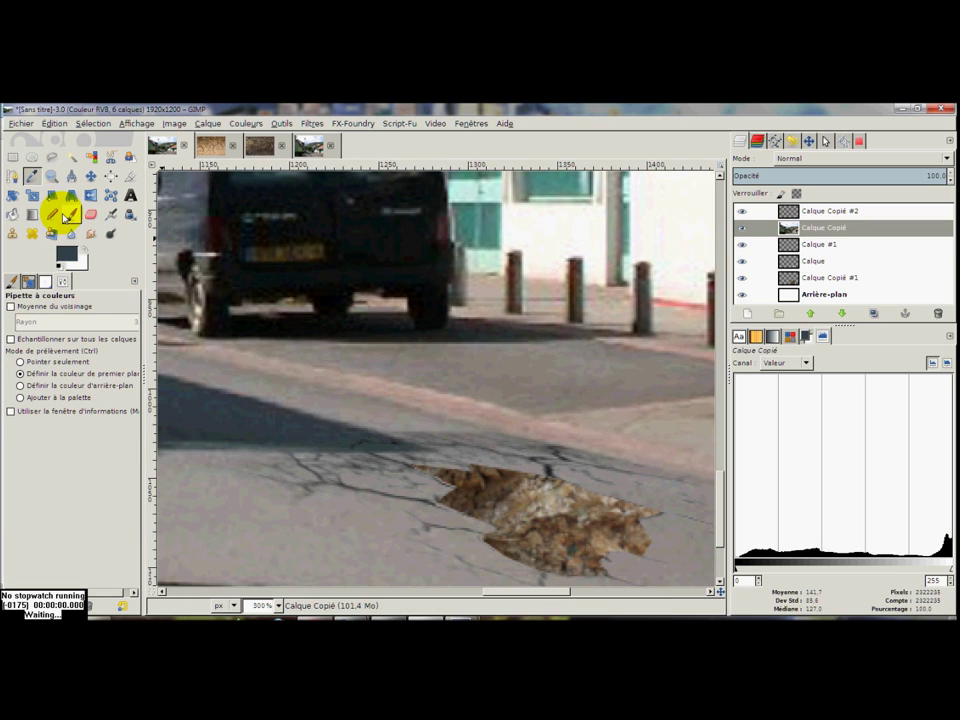
Step: Paint a soft dark grey shadow inside the pothole's upper edge on Calque #1
{"action": "left_click", "coordinate": [70, 214]}
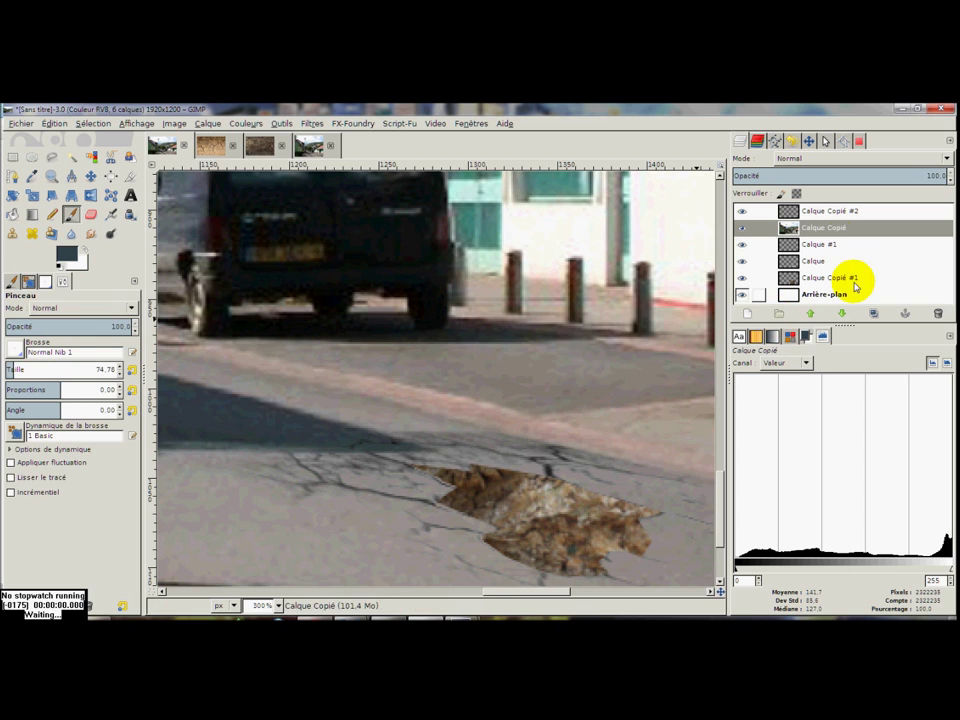
{"action": "left_click", "coordinate": [822, 245]}
{"action": "mouse_move", "coordinate": [506, 461]}
{"action": "left_mouse_down"}
{"action": "mouse_move", "coordinate": [452, 429]}
{"action": "mouse_move", "coordinate": [406, 457]}
{"action": "mouse_move", "coordinate": [393, 448]}
{"action": "left_mouse_up"}
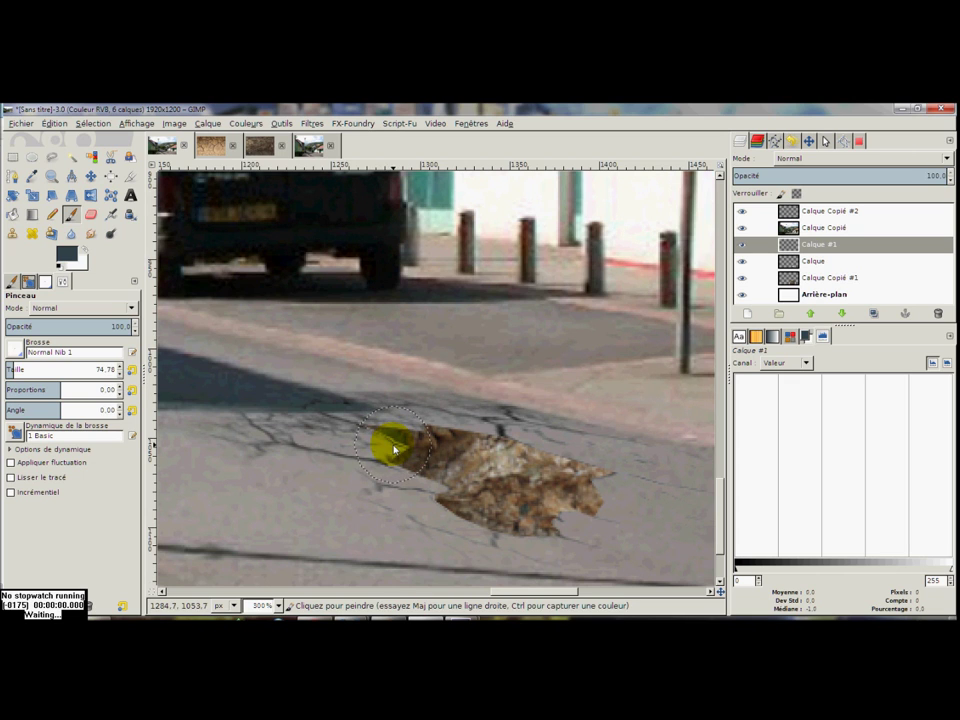
{"action": "scroll", "coordinate": [424, 464], "scroll_direction": "down", "scroll_amount": 1}
{"action": "scroll", "coordinate": [417, 430], "scroll_direction": "up", "scroll_amount": 2, "text": "ctrl"}
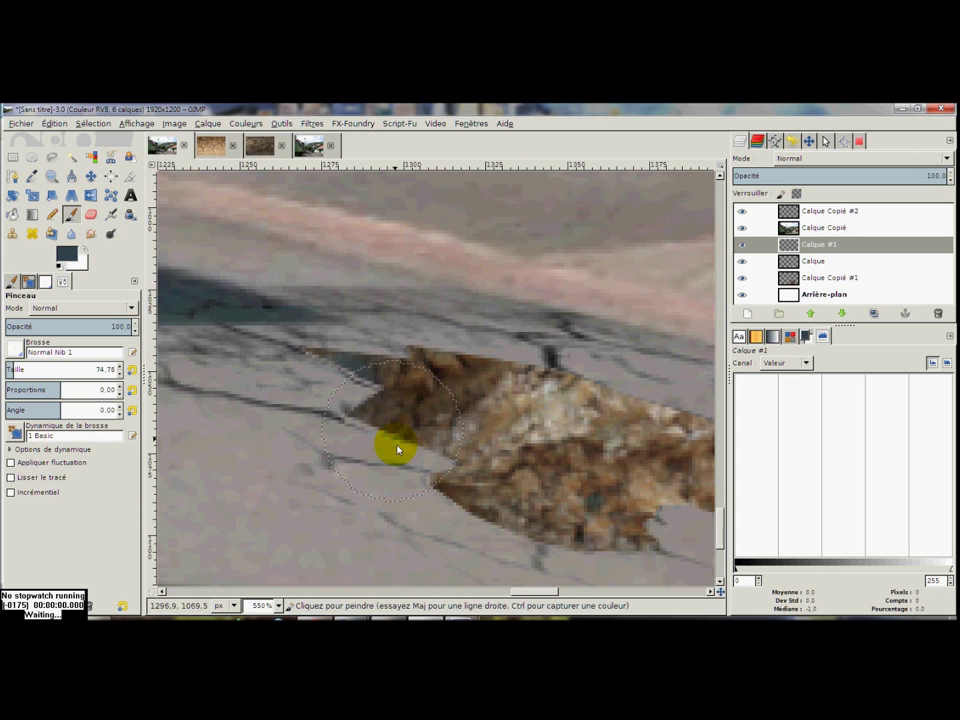
{"action": "mouse_move", "coordinate": [401, 456]}
{"action": "left_mouse_down"}
{"action": "mouse_move", "coordinate": [456, 424]}
{"action": "mouse_move", "coordinate": [478, 394]}
{"action": "mouse_move", "coordinate": [434, 460]}
{"action": "mouse_move", "coordinate": [418, 429]}
{"action": "mouse_move", "coordinate": [418, 471]}
{"action": "mouse_move", "coordinate": [453, 495]}
{"action": "mouse_move", "coordinate": [501, 467]}
{"action": "mouse_move", "coordinate": [482, 497]}
{"action": "mouse_move", "coordinate": [450, 497]}
{"action": "mouse_move", "coordinate": [531, 514]}
{"action": "mouse_move", "coordinate": [561, 501]}
{"action": "mouse_move", "coordinate": [551, 514]}
{"action": "mouse_move", "coordinate": [523, 518]}
{"action": "mouse_move", "coordinate": [474, 508]}
{"action": "mouse_move", "coordinate": [369, 401]}
{"action": "mouse_move", "coordinate": [347, 401]}
{"action": "mouse_move", "coordinate": [328, 362]}
{"action": "mouse_move", "coordinate": [279, 343]}
{"action": "mouse_move", "coordinate": [371, 304]}
{"action": "mouse_move", "coordinate": [317, 343]}
{"action": "mouse_move", "coordinate": [349, 375]}
{"action": "mouse_move", "coordinate": [464, 321]}
{"action": "mouse_move", "coordinate": [456, 296]}
{"action": "mouse_move", "coordinate": [435, 289]}
{"action": "mouse_move", "coordinate": [427, 320]}
{"action": "mouse_move", "coordinate": [407, 317]}
{"action": "left_mouse_up"}
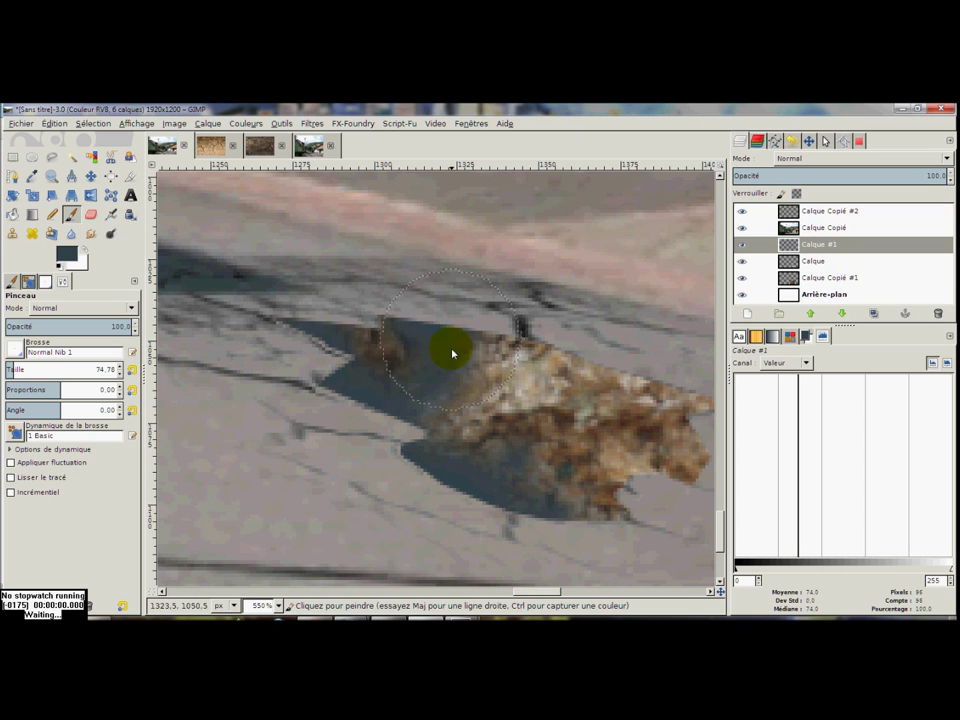
Step: Set Calque #1's blend mode to Assombrir (darken)
{"action": "left_click", "coordinate": [826, 160]}
{"action": "left_click", "coordinate": [826, 160]}
{"action": "left_click", "coordinate": [826, 160]}
{"action": "left_click", "coordinate": [800, 278]}
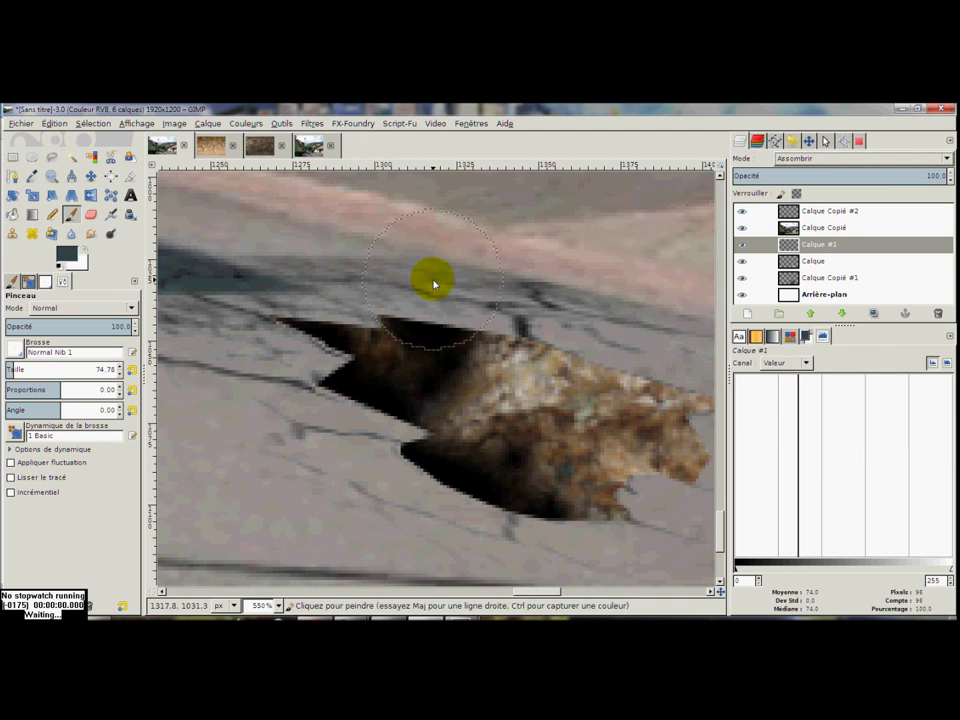
{"action": "scroll", "coordinate": [430, 276], "scroll_direction": "down", "scroll_amount": 1}
{"action": "scroll", "coordinate": [546, 277], "scroll_direction": "down", "scroll_amount": 1}
{"action": "scroll", "coordinate": [520, 300], "scroll_direction": "down", "scroll_amount": 1}
{"action": "scroll", "coordinate": [471, 343], "scroll_direction": "down", "scroll_amount": 1}
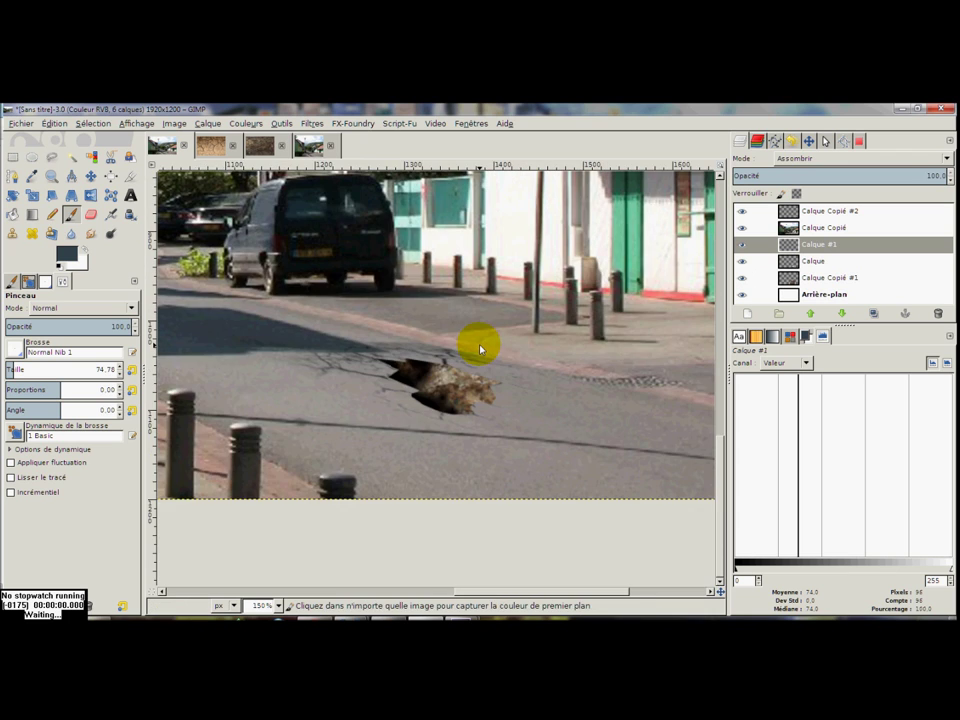
Step: Lower Calque #1's opacity to 57.5 to soften the pothole shadow
{"action": "scroll", "coordinate": [505, 400], "scroll_direction": "down", "scroll_amount": 1}
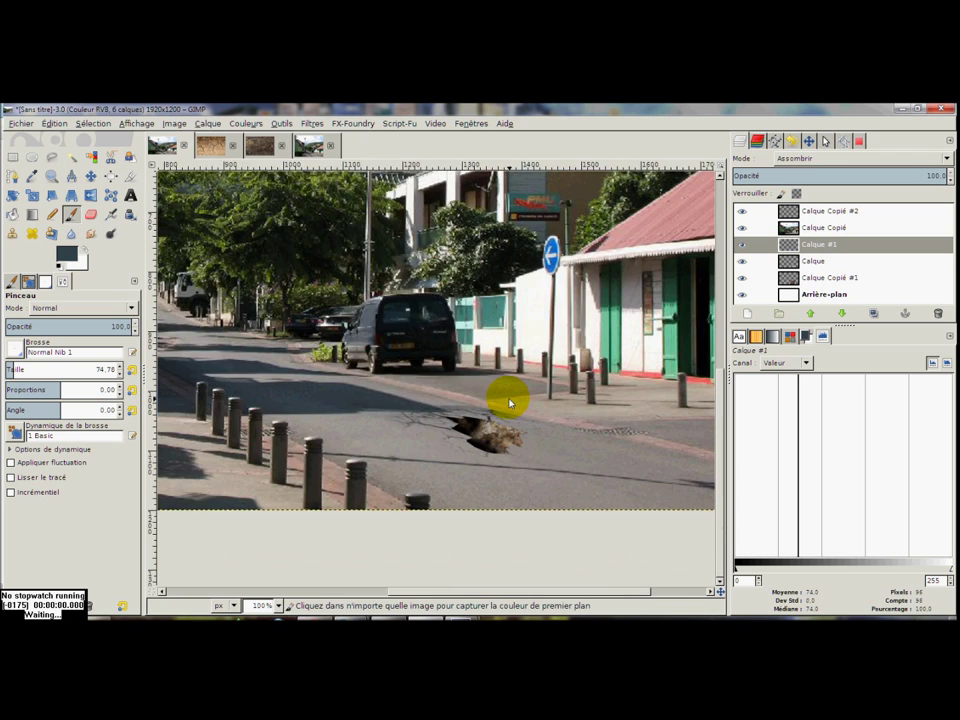
{"action": "scroll", "coordinate": [514, 403], "scroll_direction": "down", "scroll_amount": 1}
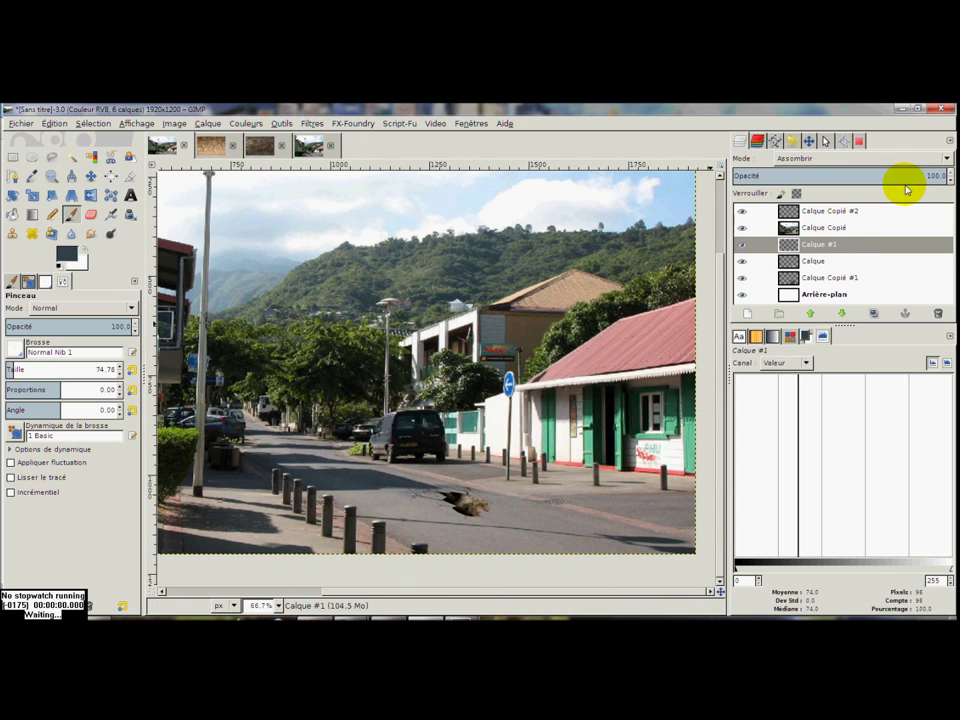
{"action": "mouse_move", "coordinate": [904, 178]}
{"action": "left_mouse_down"}
{"action": "mouse_move", "coordinate": [820, 184]}
{"action": "mouse_move", "coordinate": [860, 190]}
{"action": "left_mouse_up"}
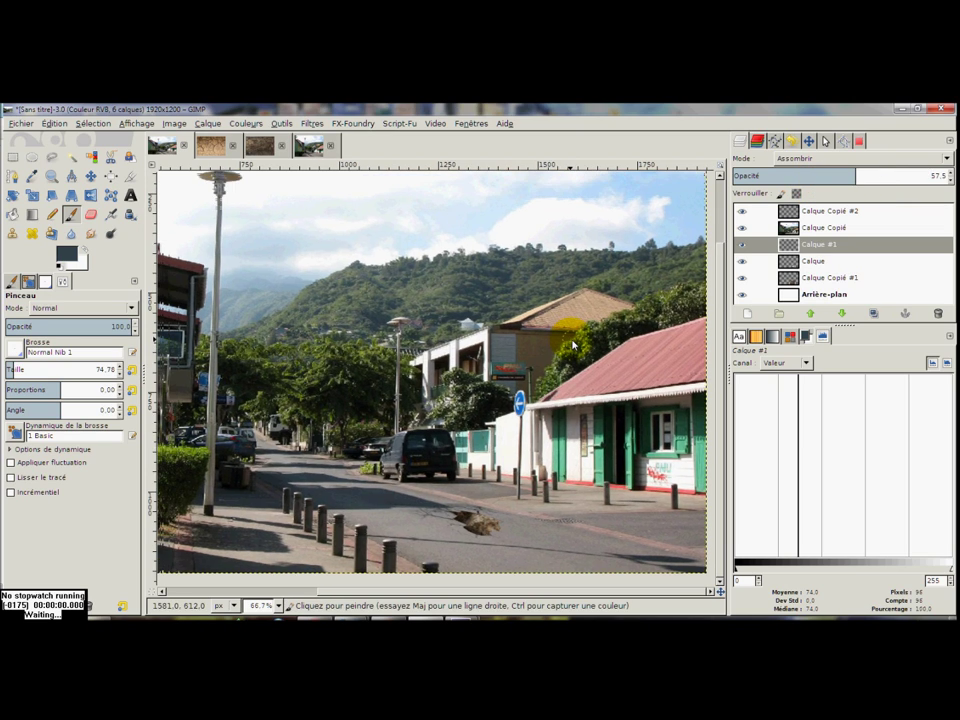
{"action": "scroll", "coordinate": [570, 335], "scroll_direction": "down", "scroll_amount": 1, "text": "ctrl"}
{"action": "left_click_drag", "start_coordinate": [573, 342], "coordinate": [525, 341]}
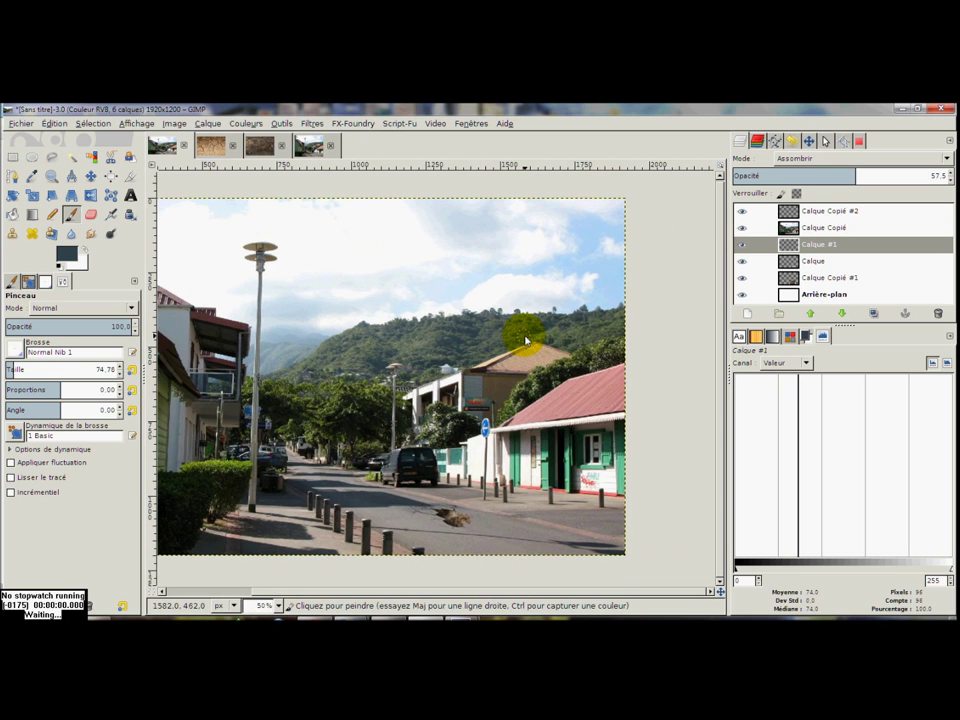
Step: Zoom out to check the softened shadow within the whole street scene
{"action": "scroll", "coordinate": [505, 338], "scroll_direction": "up", "scroll_amount": 1, "text": "ctrl"}
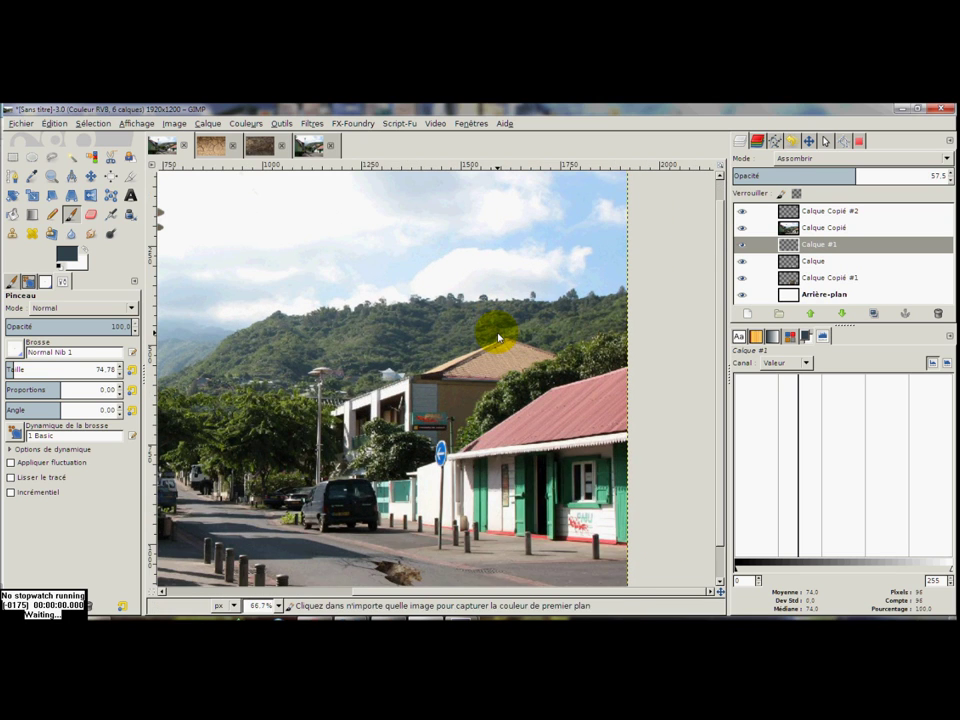
{"action": "scroll", "coordinate": [498, 337], "scroll_direction": "down", "scroll_amount": 1}
{"action": "scroll", "coordinate": [525, 326], "scroll_direction": "up", "scroll_amount": 1, "text": "ctrl"}
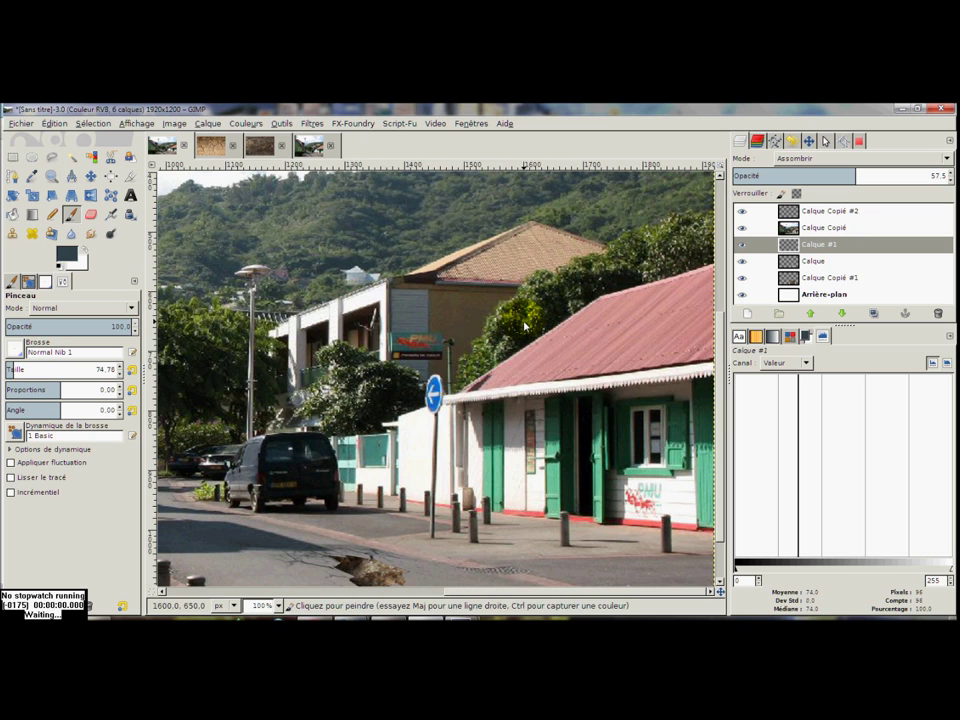
{"action": "scroll", "coordinate": [525, 326], "scroll_direction": "down", "scroll_amount": 1}
{"action": "scroll", "coordinate": [560, 325], "scroll_direction": "down", "scroll_amount": 1, "text": "ctrl"}
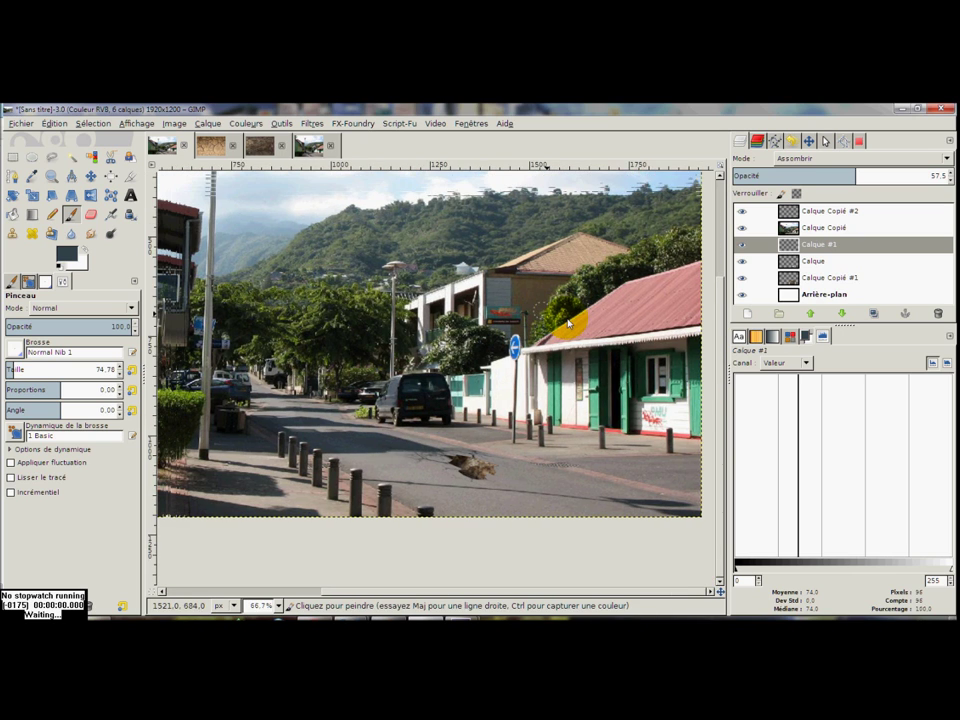
{"action": "scroll", "coordinate": [578, 322], "scroll_direction": "left", "scroll_amount": 1}
{"action": "scroll", "coordinate": [588, 321], "scroll_direction": "down", "scroll_amount": 1, "text": "ctrl"}
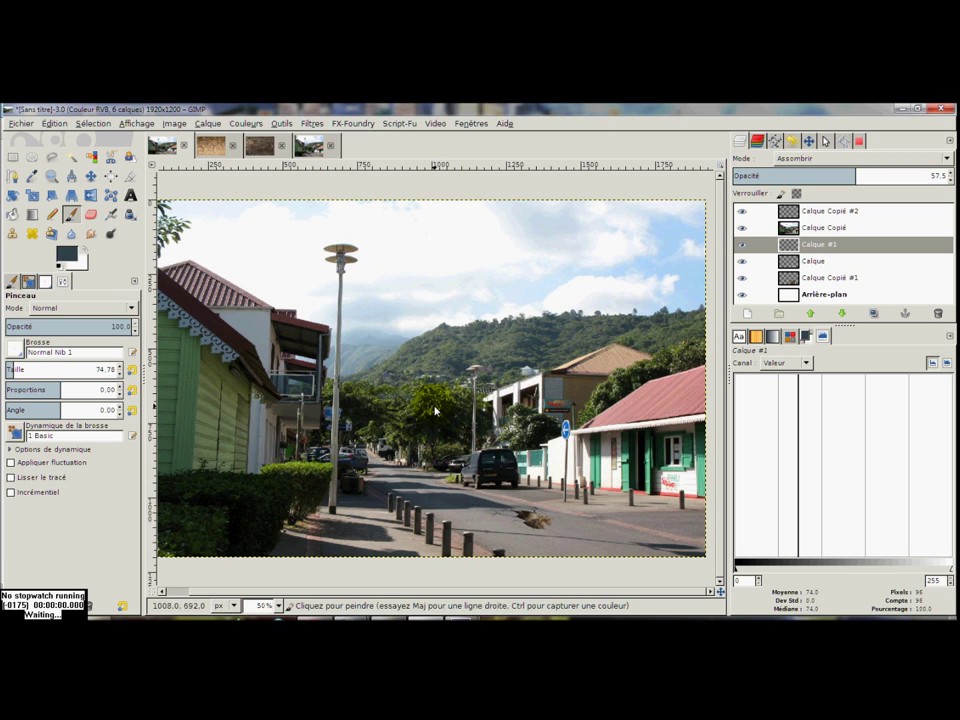
{"action": "scroll", "coordinate": [436, 410], "scroll_direction": "down", "scroll_amount": 1, "text": "ctrl"}
{"action": "scroll", "coordinate": [436, 410], "scroll_direction": "up", "scroll_amount": 1, "text": "ctrl"}
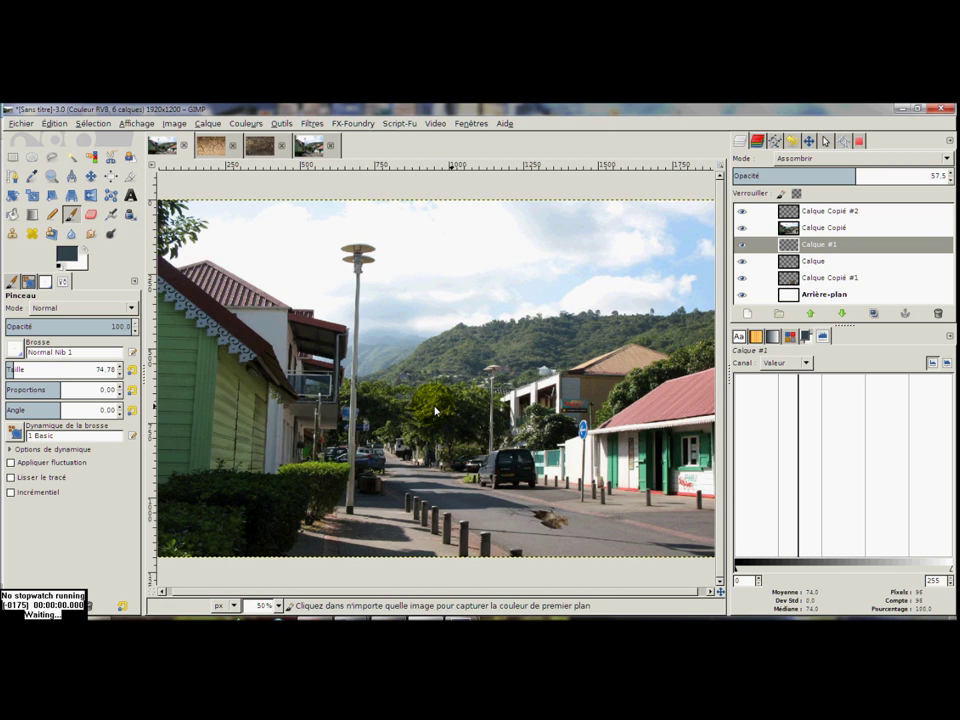